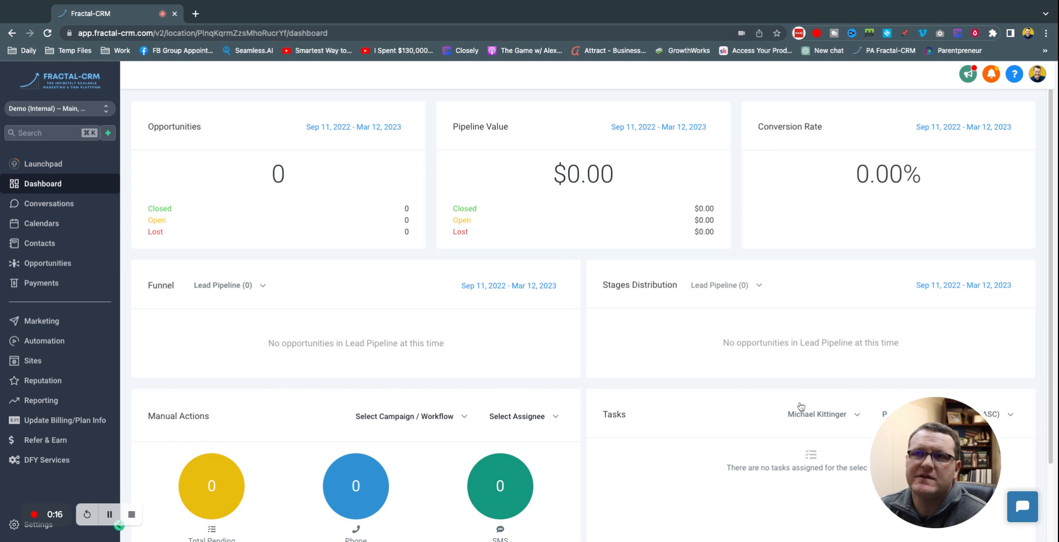
- Open the calendar settings, view the calendar groups, and return to the list of calendars
mouse_move(947, 445)
mouse_down()
mouse_move(987, 456)
mouse_move(965, 456)
mouse_up()
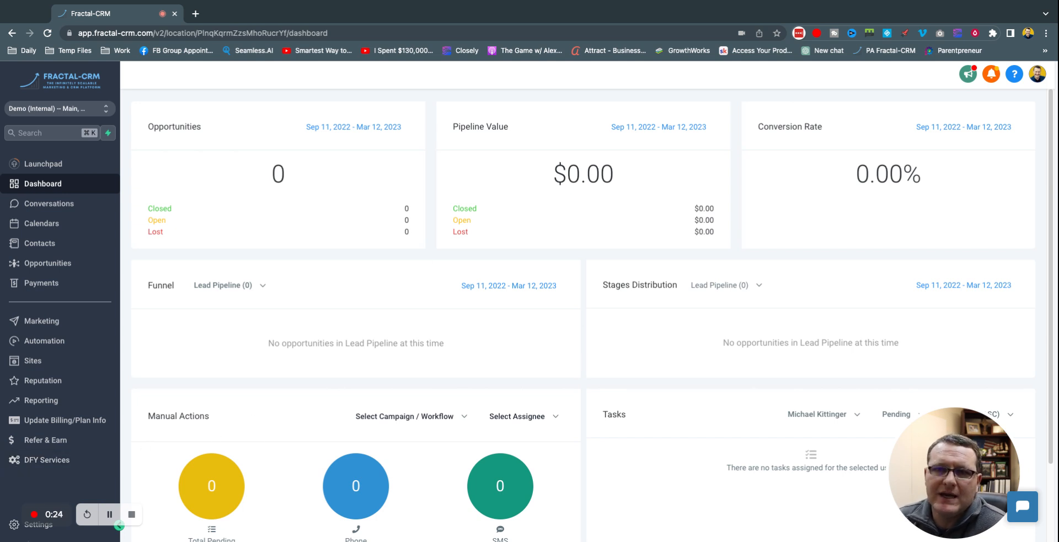
click(13, 529)
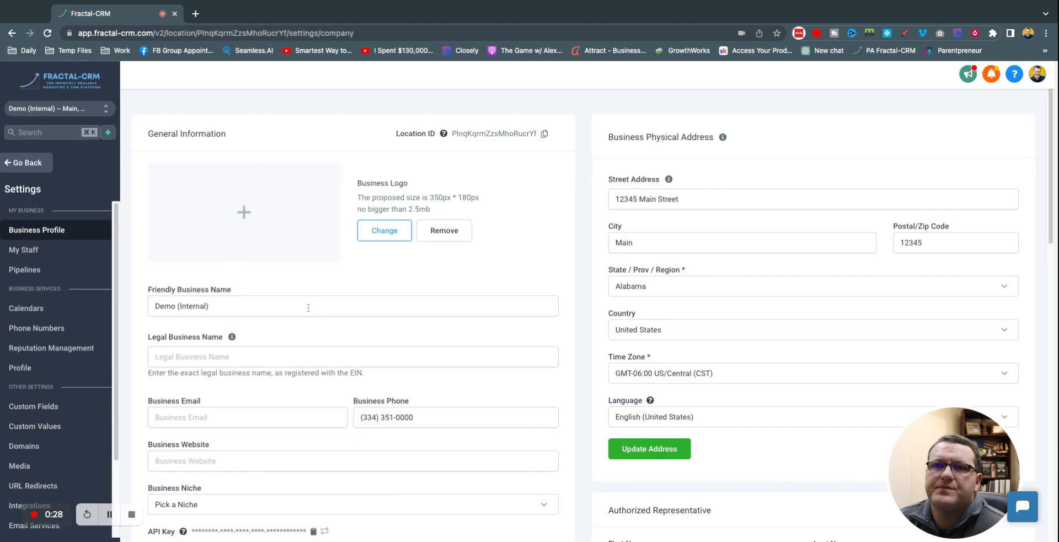
click(29, 316)
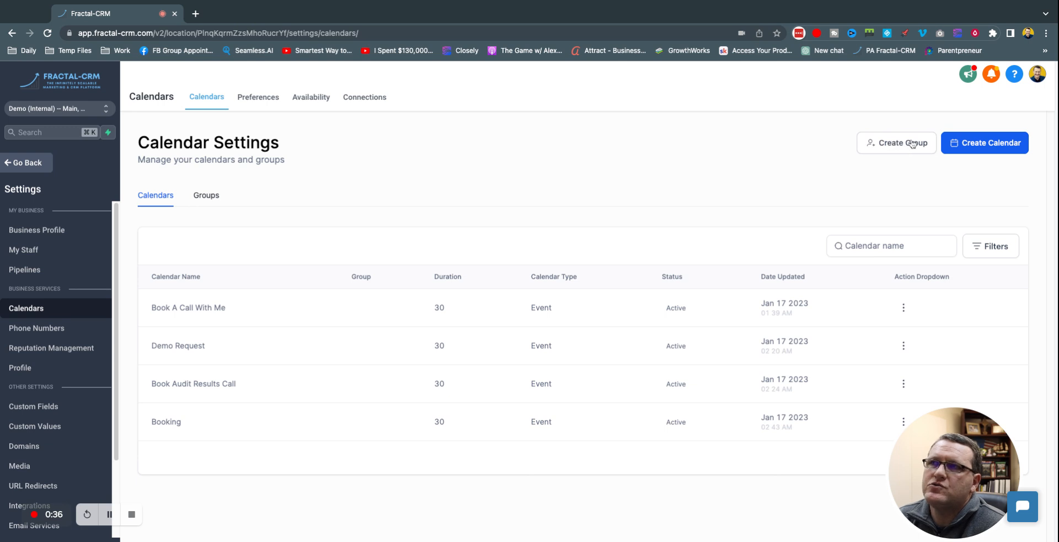
click(209, 200)
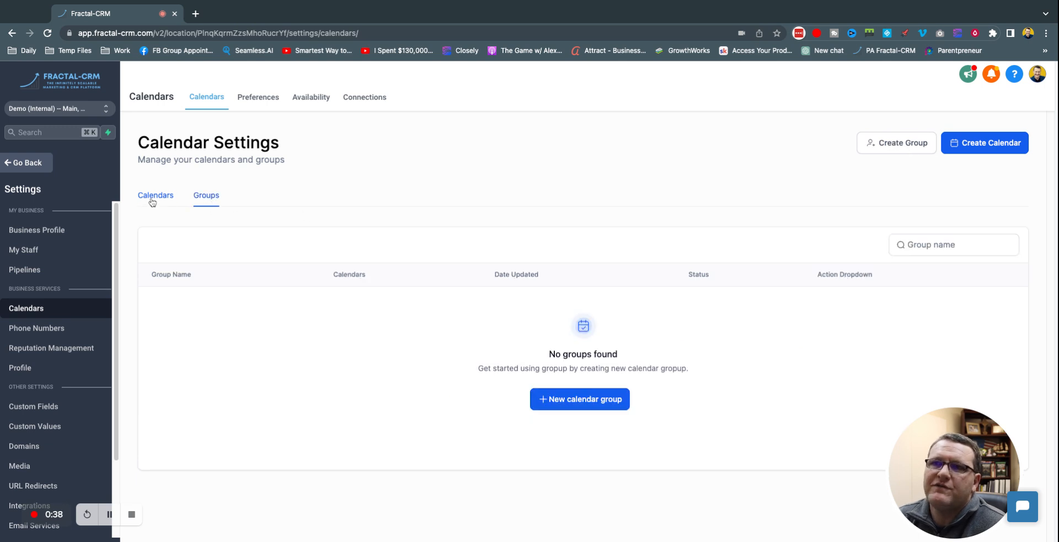
click(152, 201)
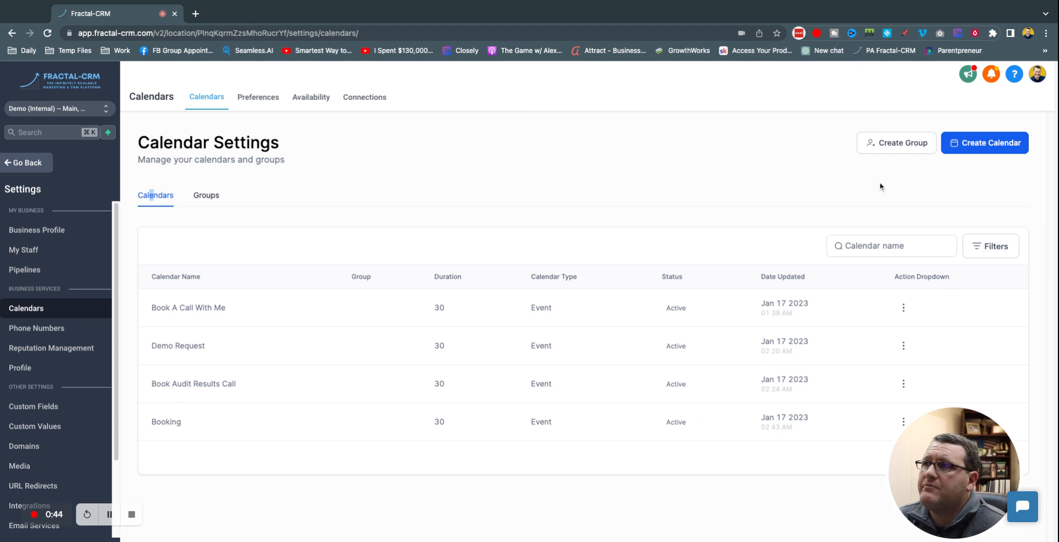
click(918, 145)
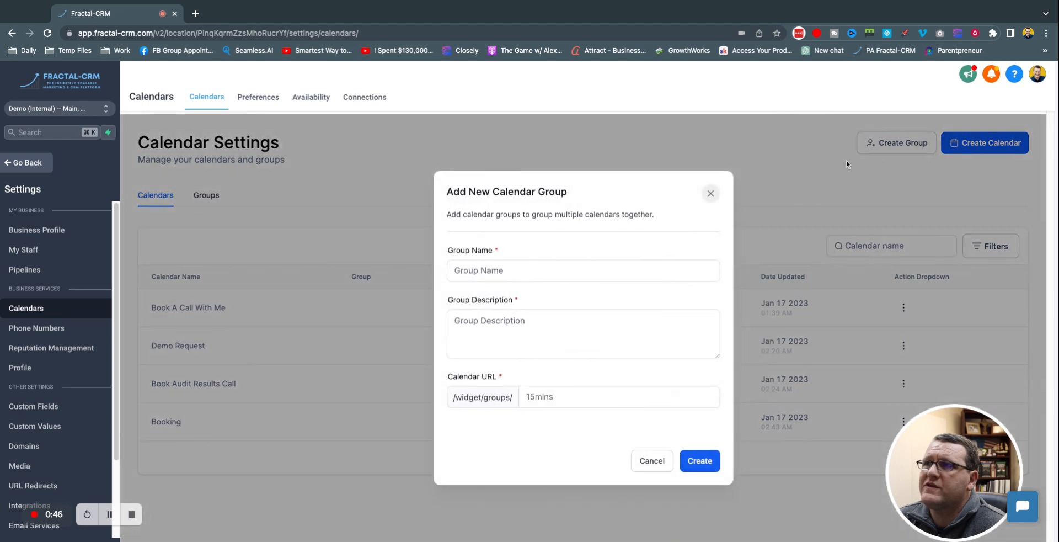
click(544, 265)
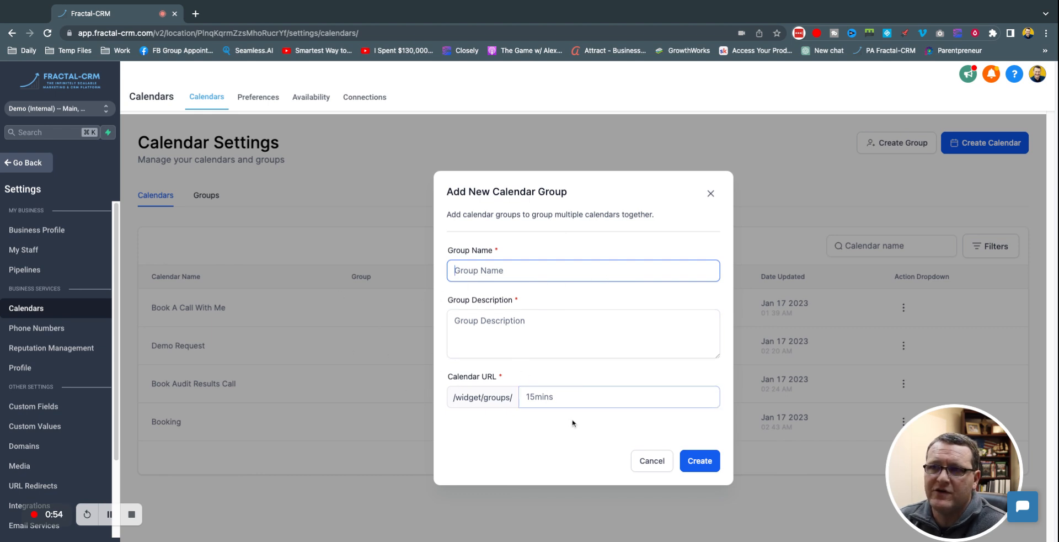
click(653, 460)
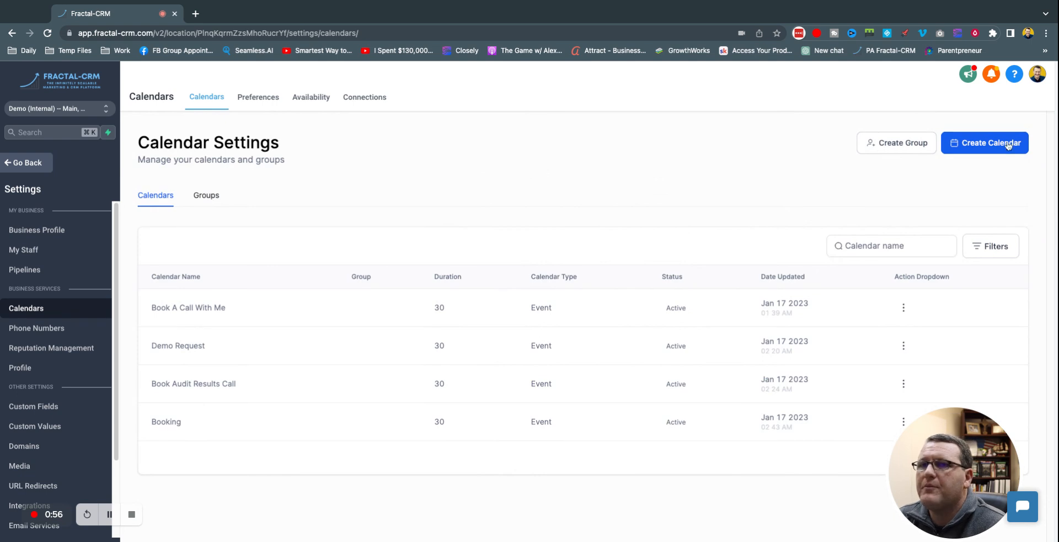
- Start a new calendar of the Unassigned Booking type and name it "Test Calendar"
click(985, 148)
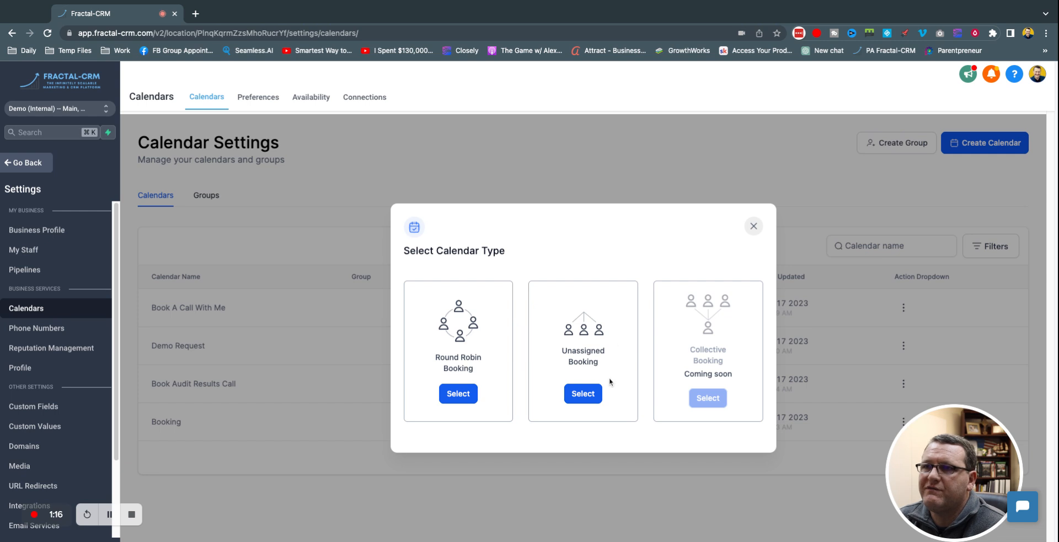
click(584, 395)
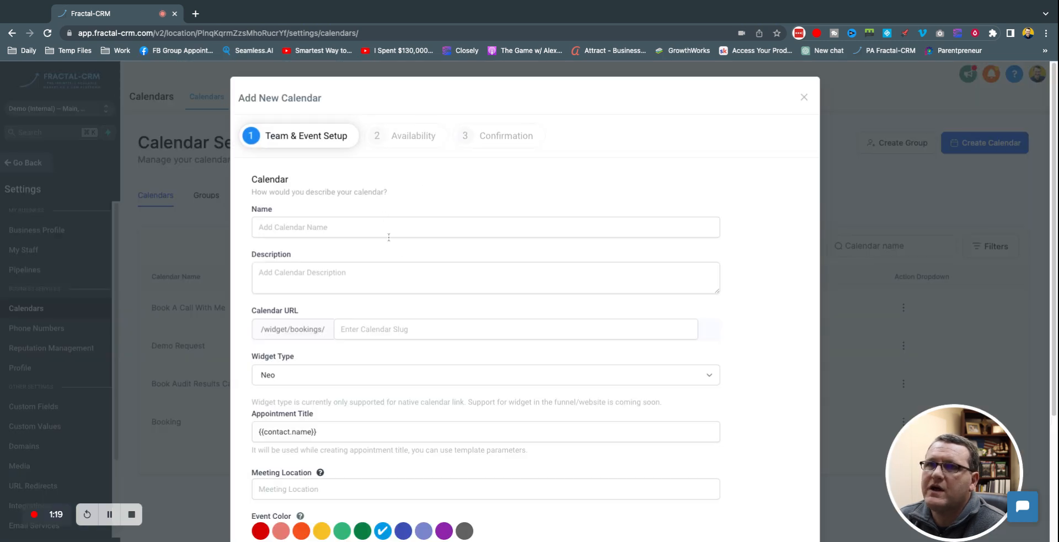
click(359, 225)
text(Te)
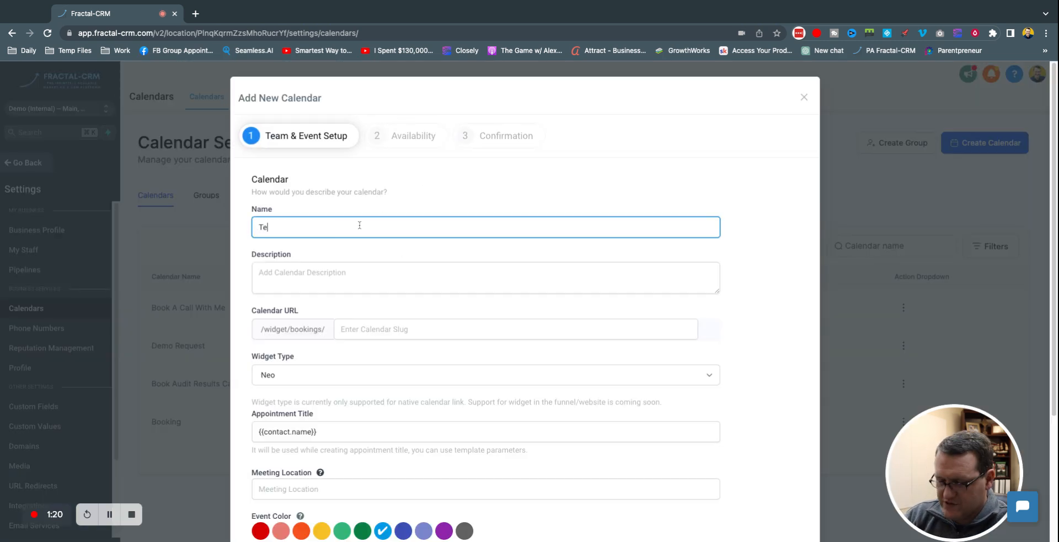
text(st Calendar)
key(Tab)
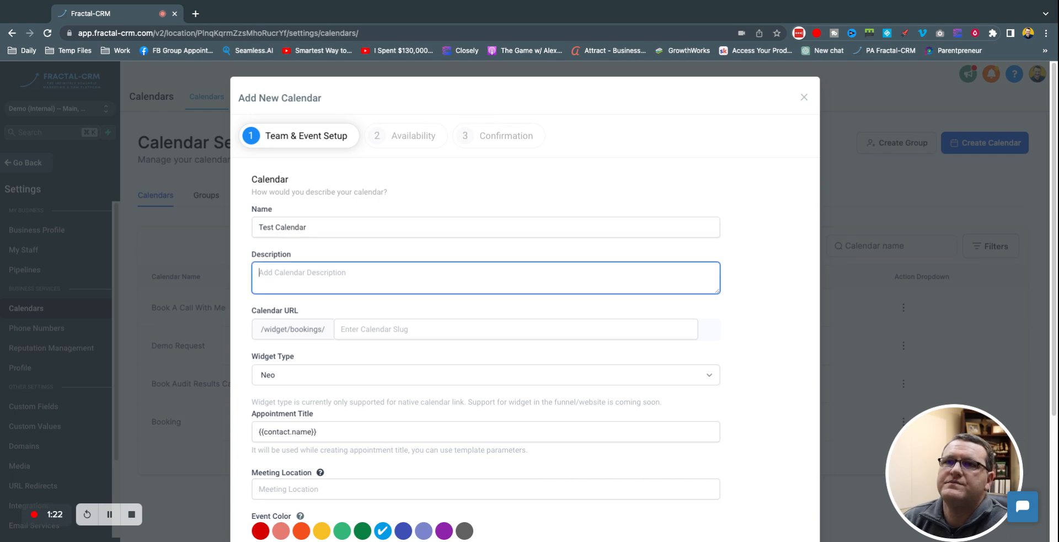
- Enter "This is a test calendar" as the calendar's description
text(This i)
key(BackSpace)
key(BackSpace)
key(BackSpace)
text(This is a test calendar)
key(Tab)
- Set the calendar URL slug to "test-calendaru-fractal-crm"
text(test-calendar)
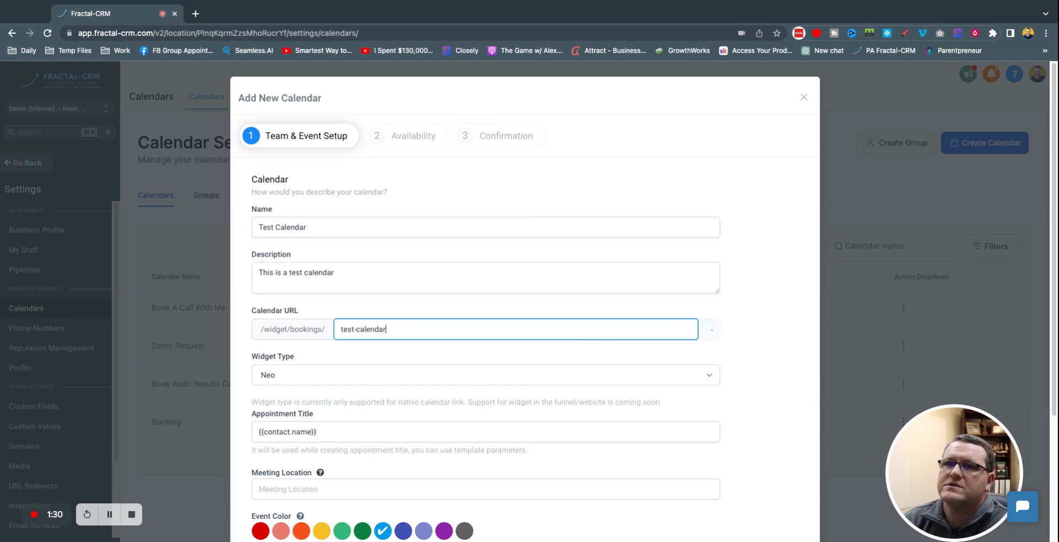
key(Tab)
key(shift+Tab)
key(Right)
text(u-fractal-crm)
key(Tab)
- Switch the widget type to Classic and set it back to Neo
scroll(379, 359, down, 2)
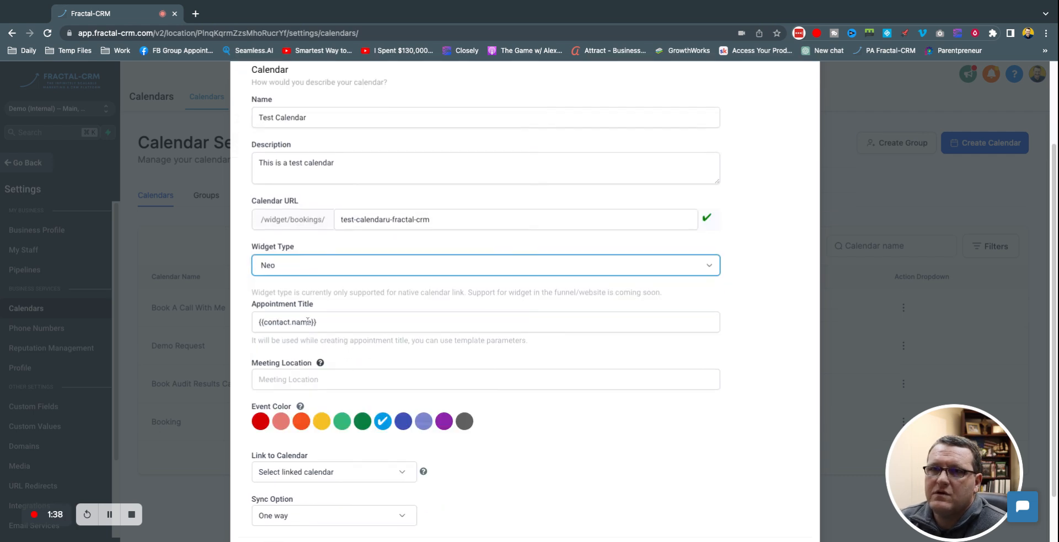
click(299, 269)
click(300, 273)
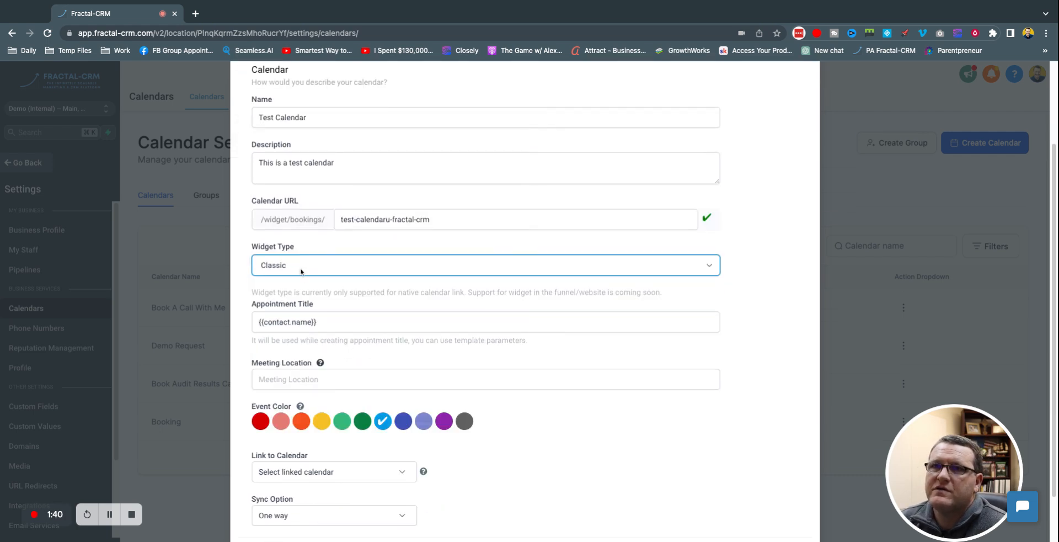
click(299, 269)
click(326, 310)
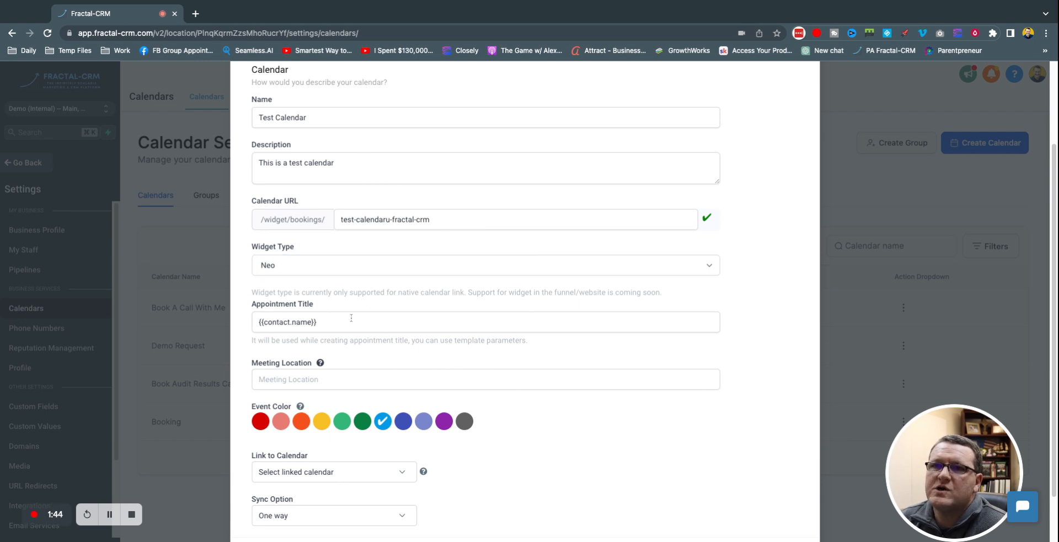
- Extend the appointment title after the contact name placeholder with "<>", the host's full name and "- 15 min call"
click(406, 324)
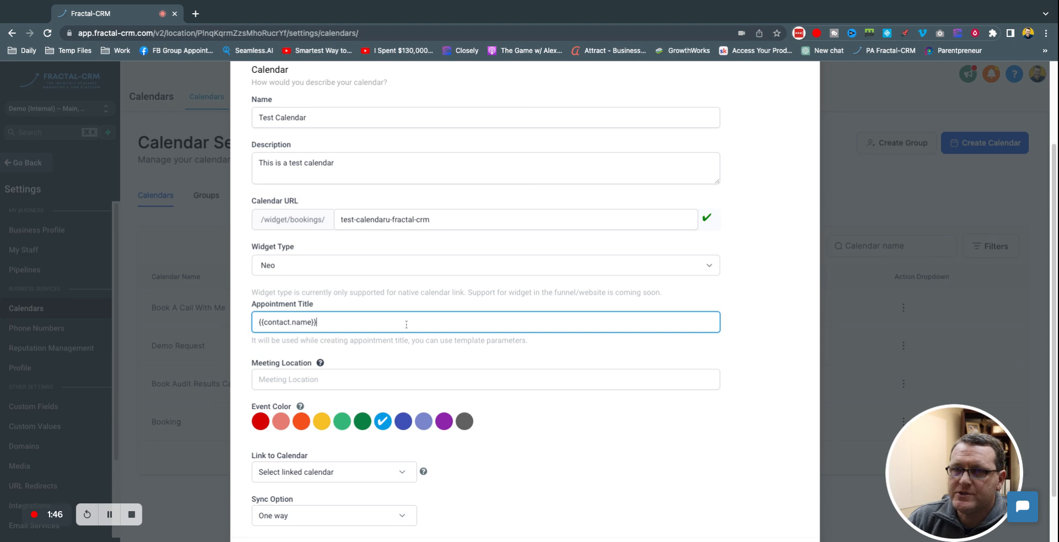
text(<> Michael )
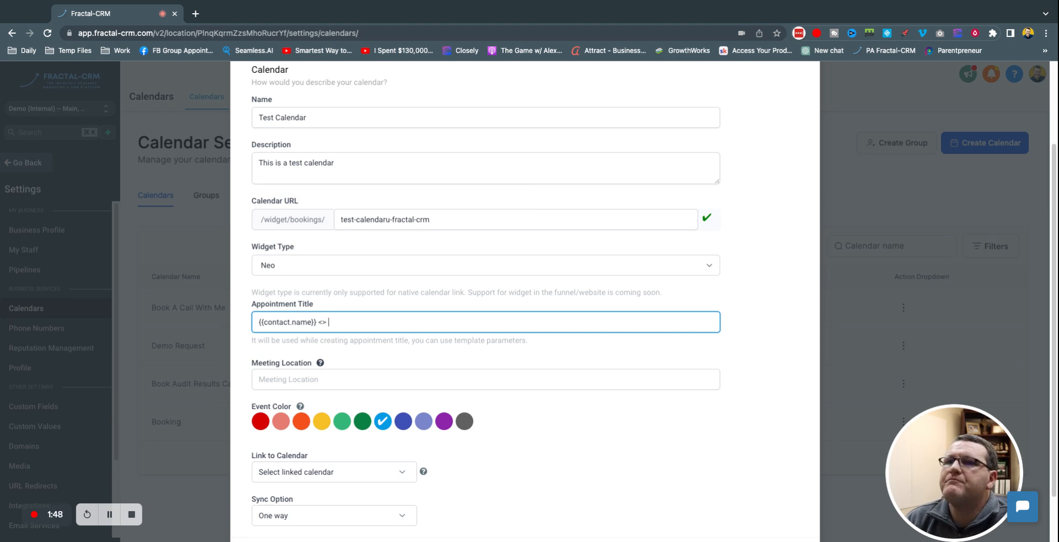
text(Kittinger )
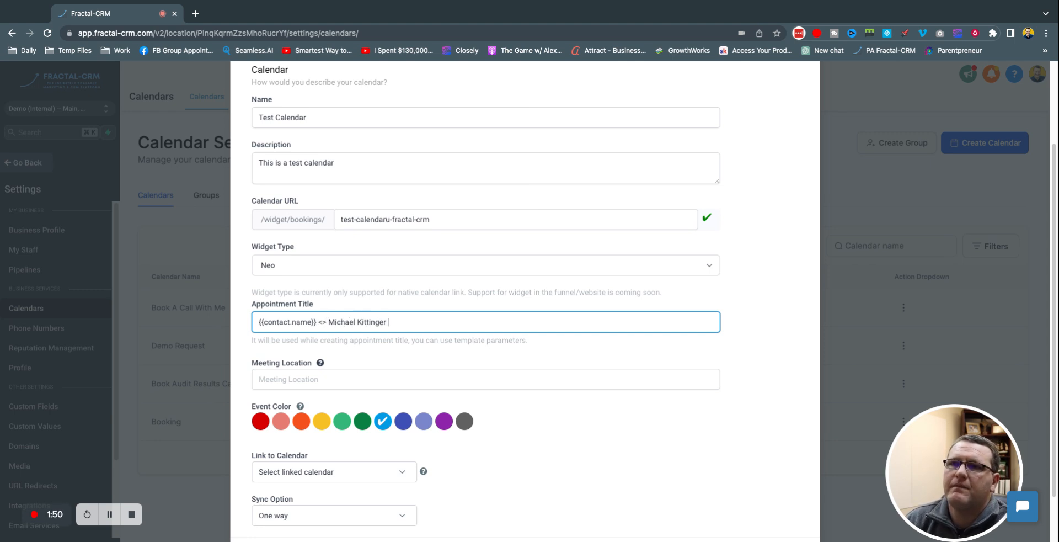
text(- 15 min call)
click(326, 341)
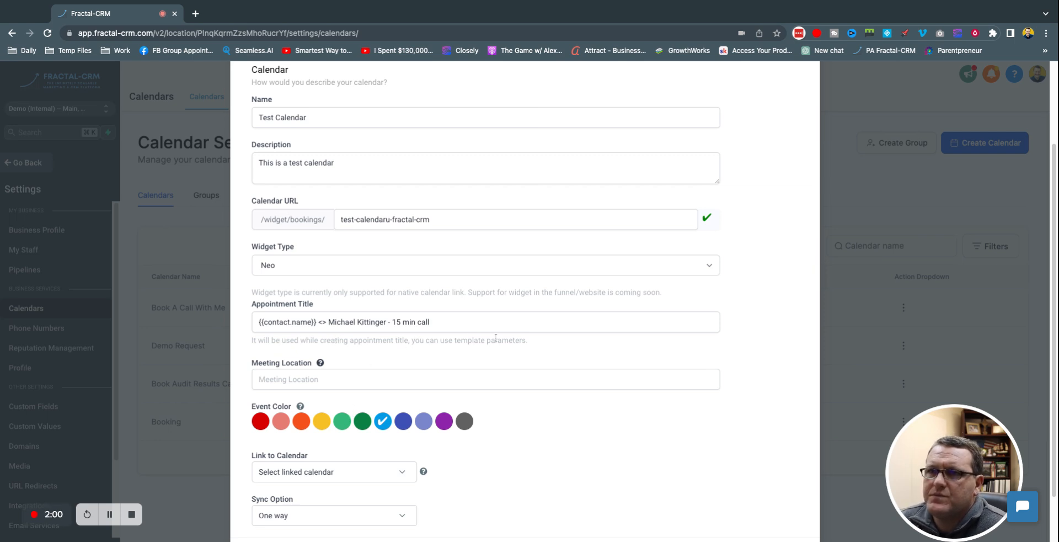
- Examine the meeting location field and its help note without entering a location
scroll(416, 362, down, 1)
click(337, 368)
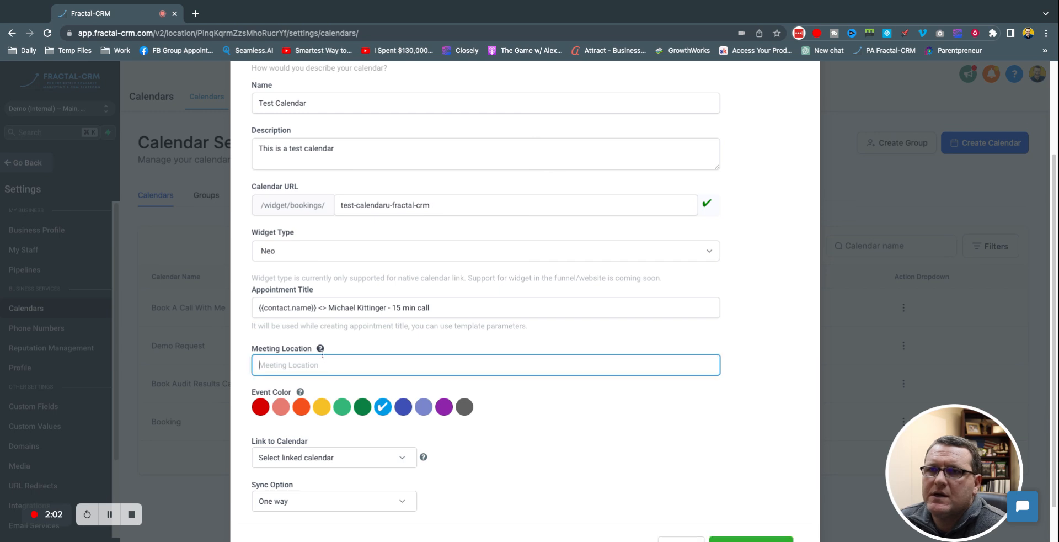
scroll(391, 346, down, 1)
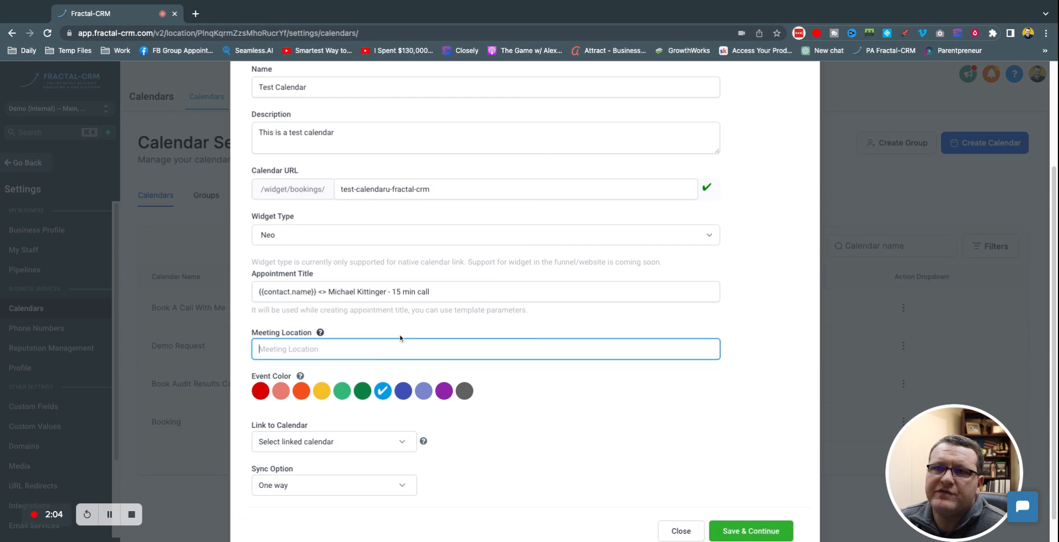
mouse_move(322, 335)
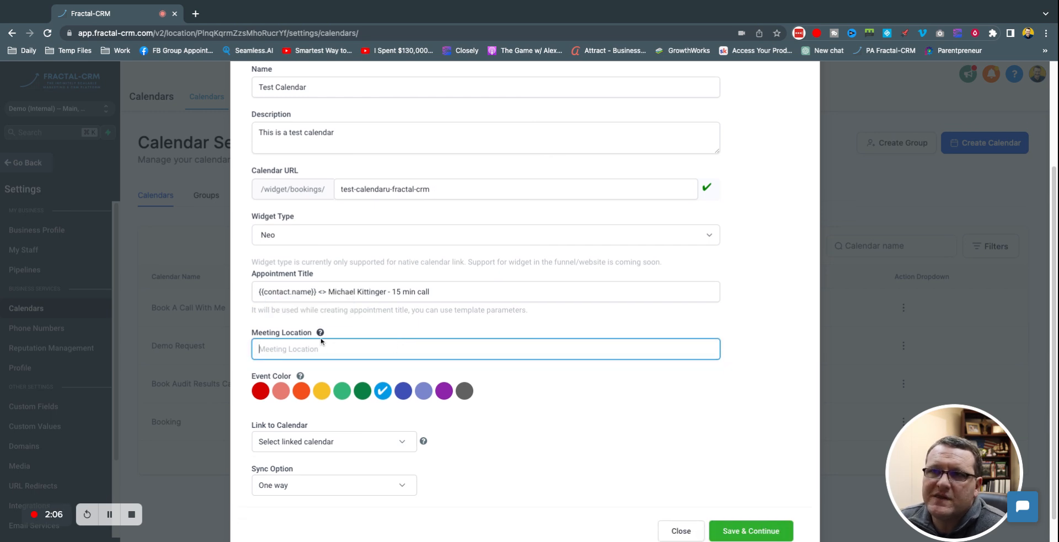
click(657, 375)
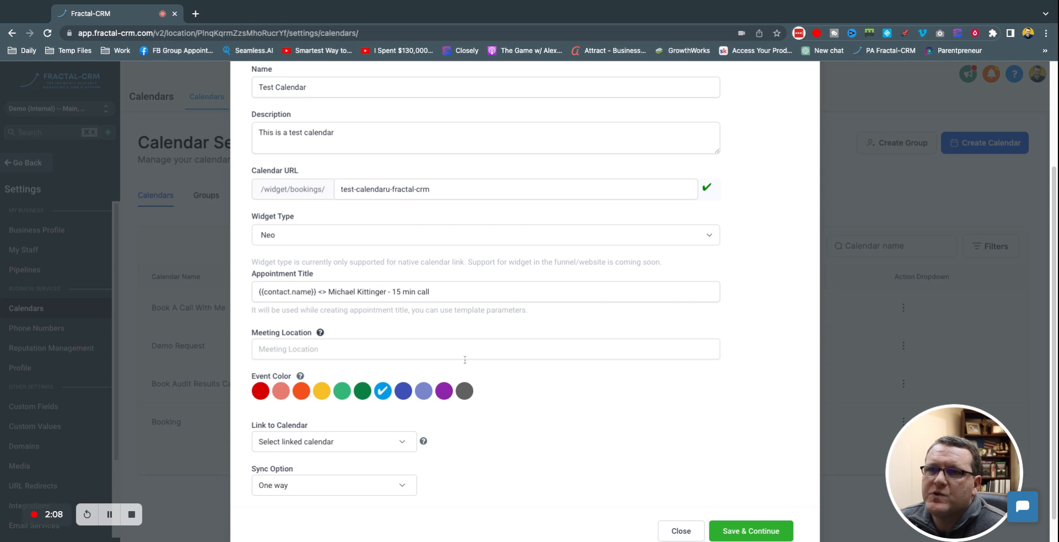
- Set the linked calendar of the new calendar to None
scroll(497, 359, down, 1)
scroll(513, 364, down, 1)
click(403, 413)
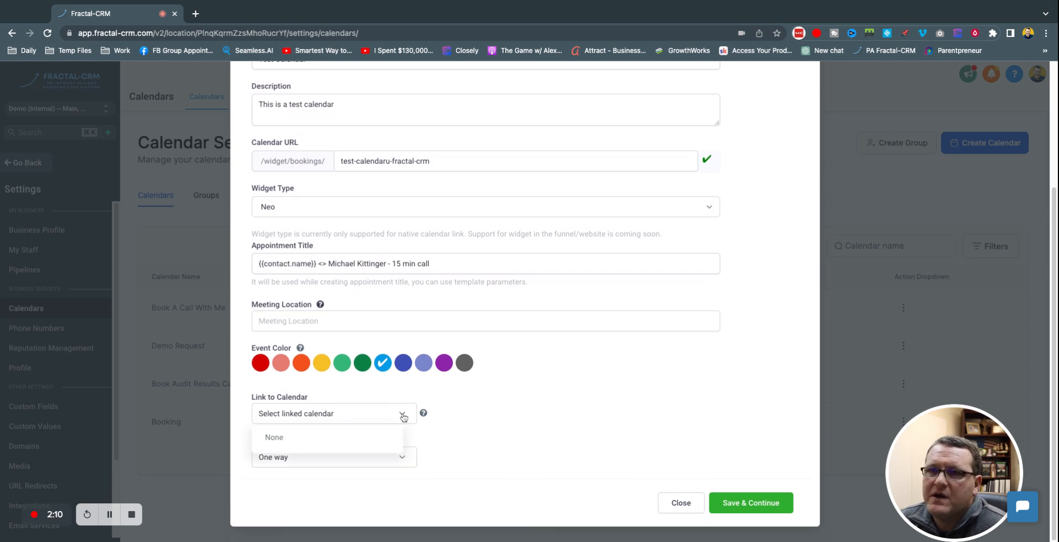
click(483, 420)
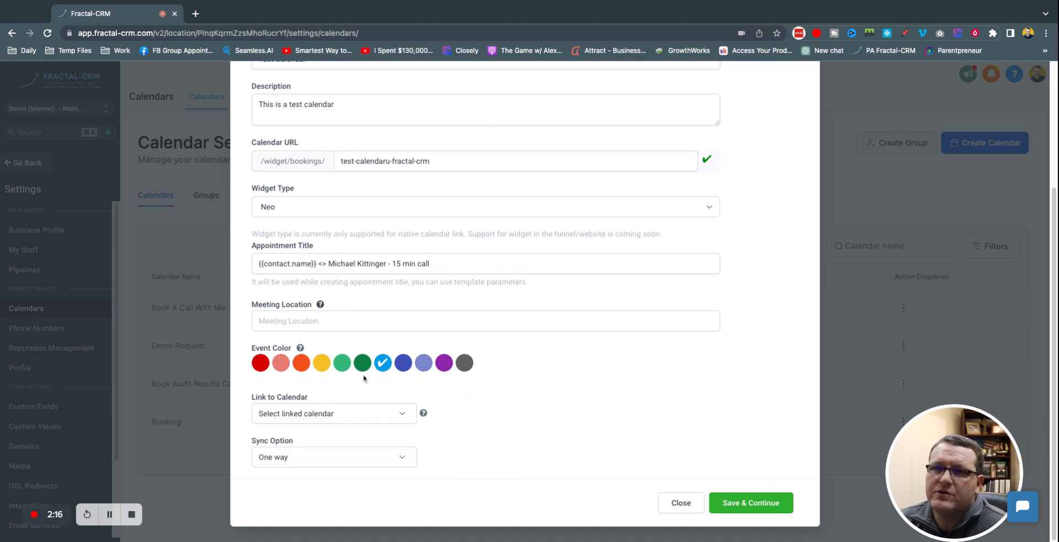
click(406, 423)
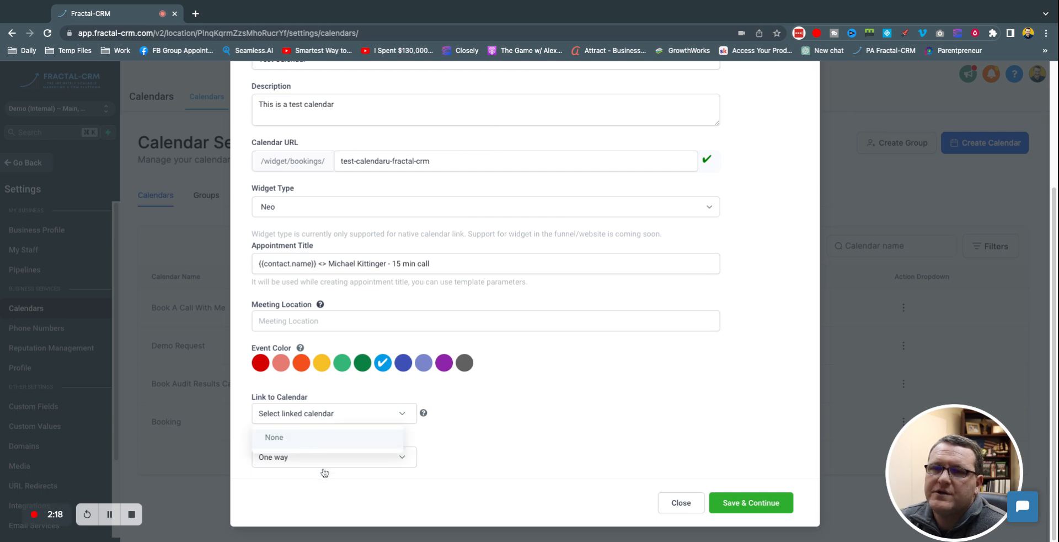
click(313, 449)
- Review the sync options, keep One way, and save the team and event setup to continue to the availability settings
click(365, 462)
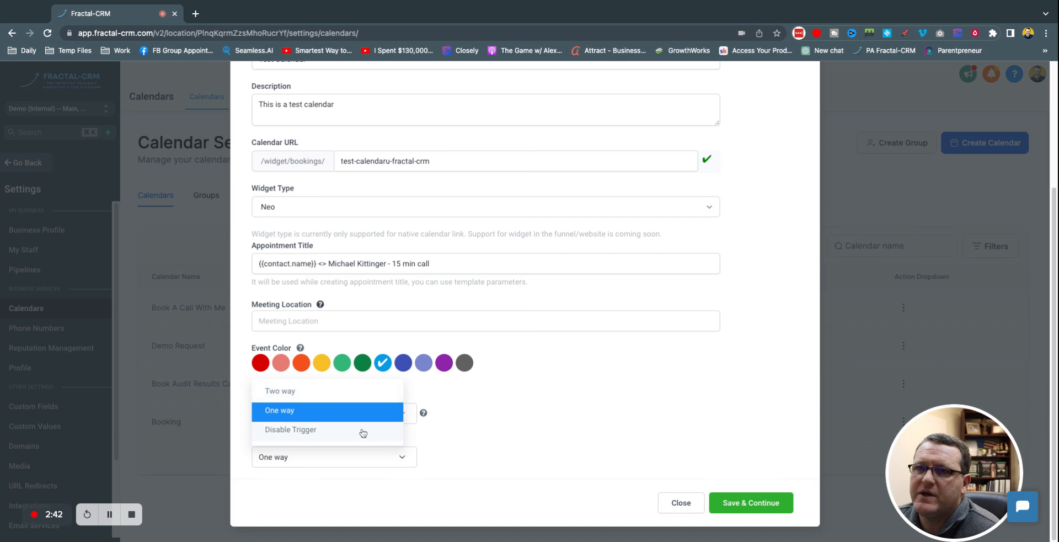
click(525, 436)
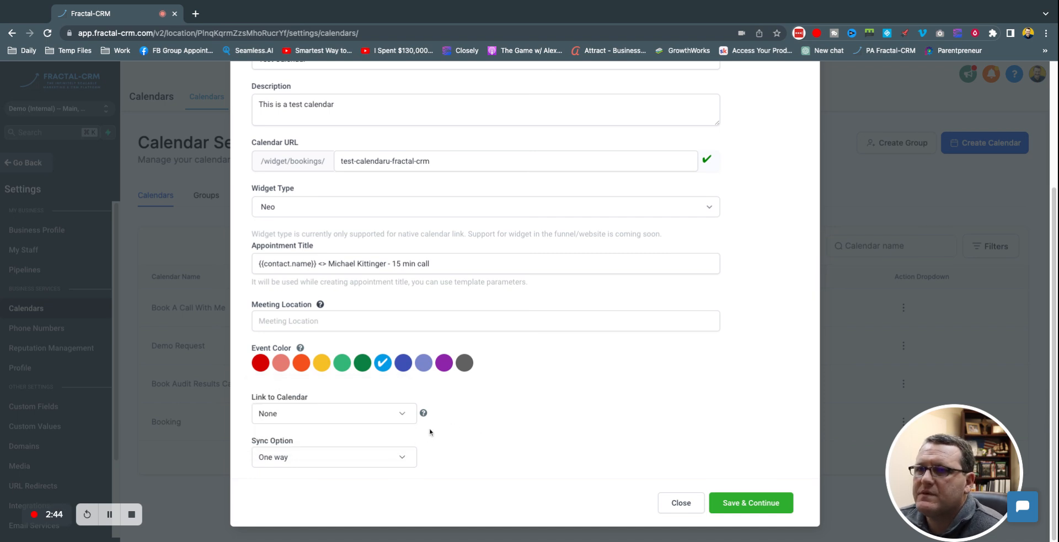
click(762, 503)
scroll(480, 295, up, 3)
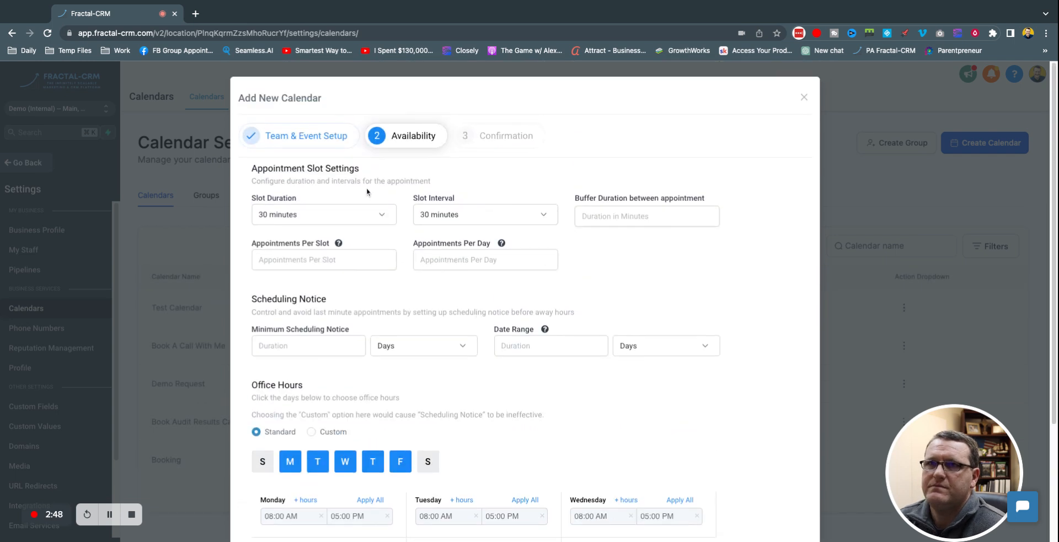
- Set the appointment slot duration to 15 minutes and the buffer duration between appointments to 15 minutes
click(277, 220)
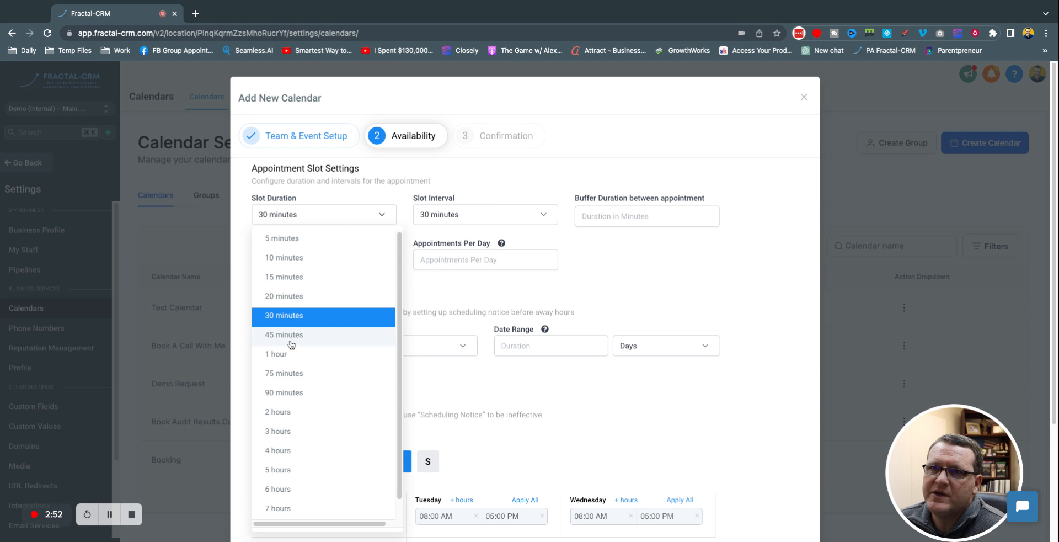
click(286, 276)
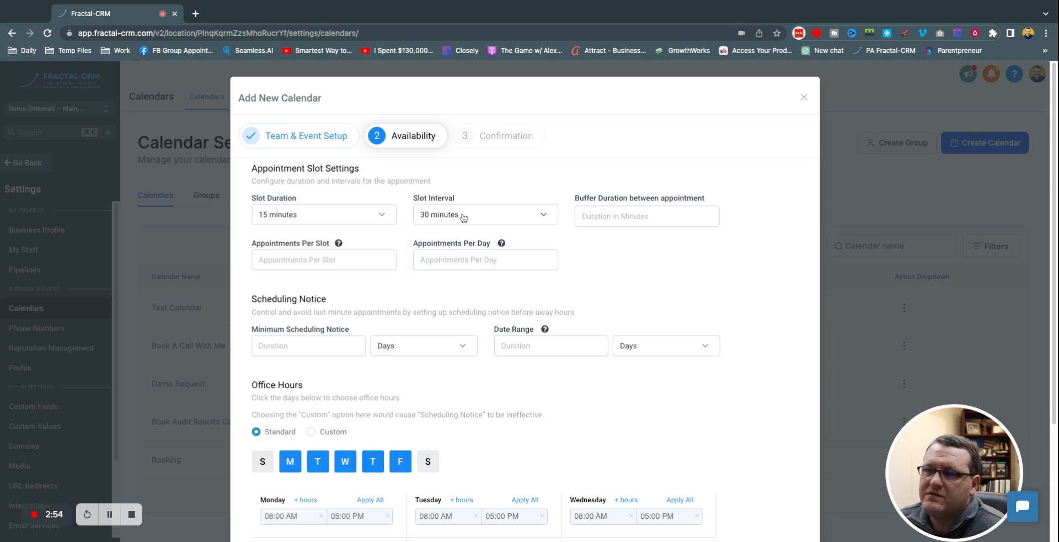
click(463, 215)
click(578, 268)
click(617, 217)
text(15)
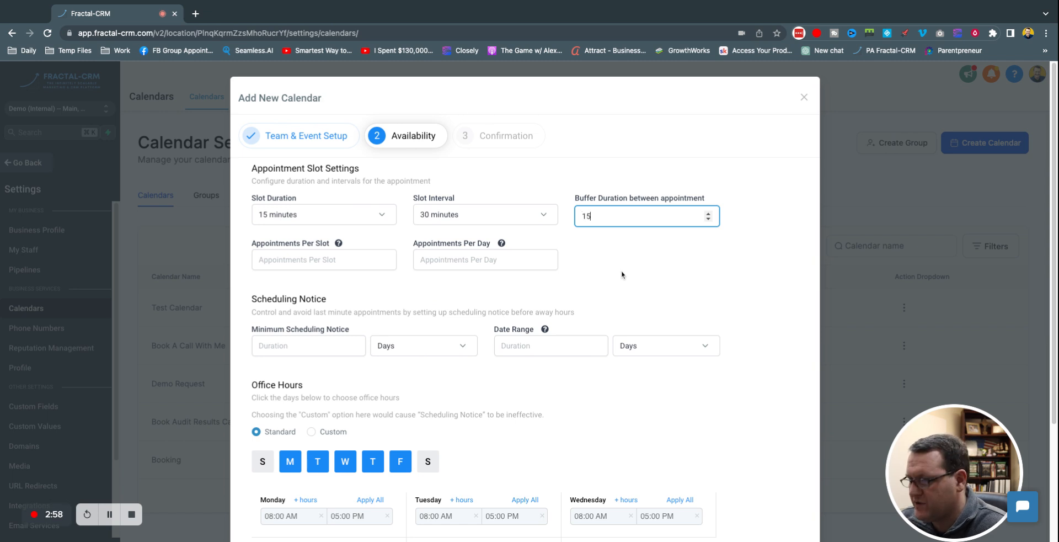
click(565, 293)
- Examine the appointments per slot and appointments per day fields and their help notes without entering limits
click(311, 260)
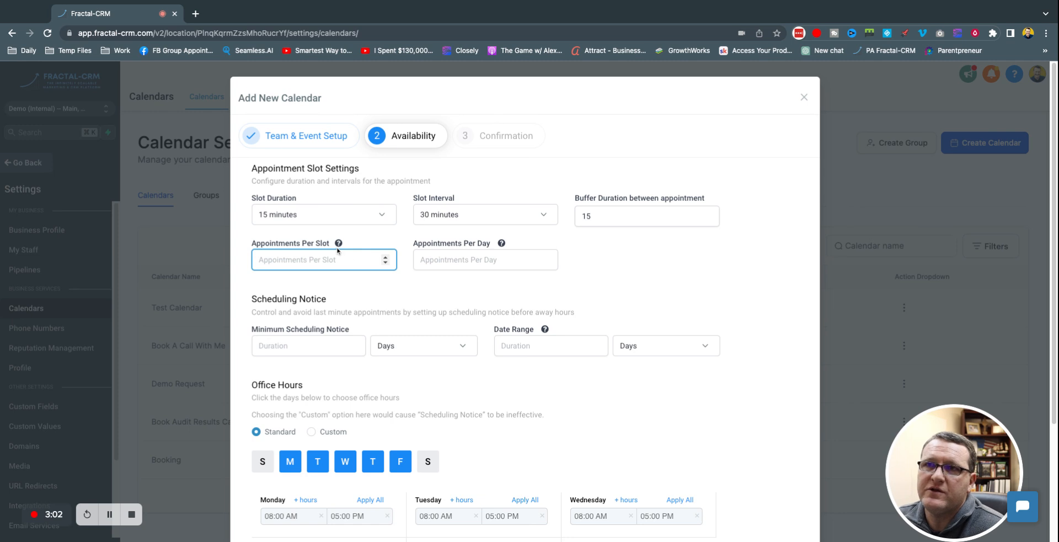
mouse_move(339, 247)
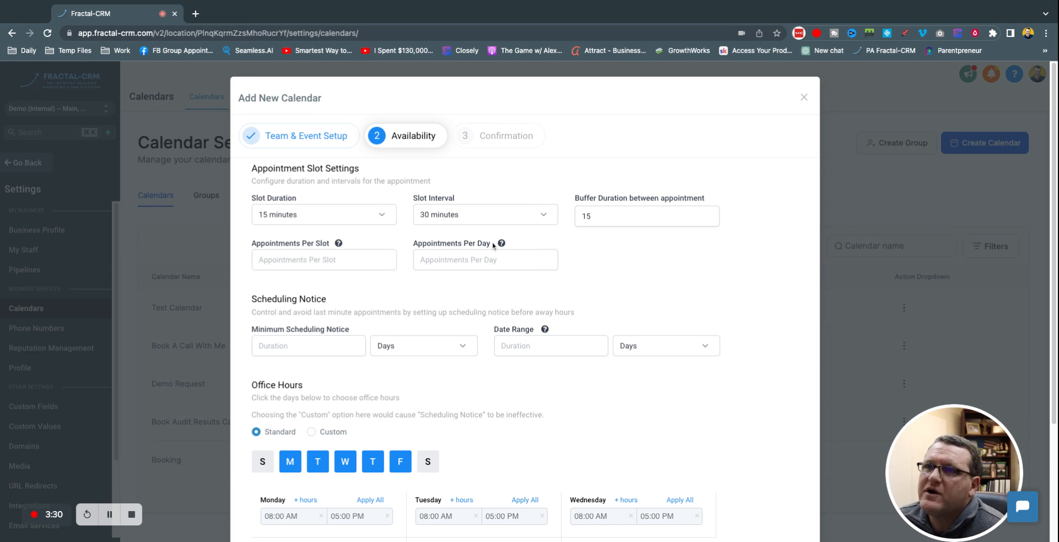
click(508, 257)
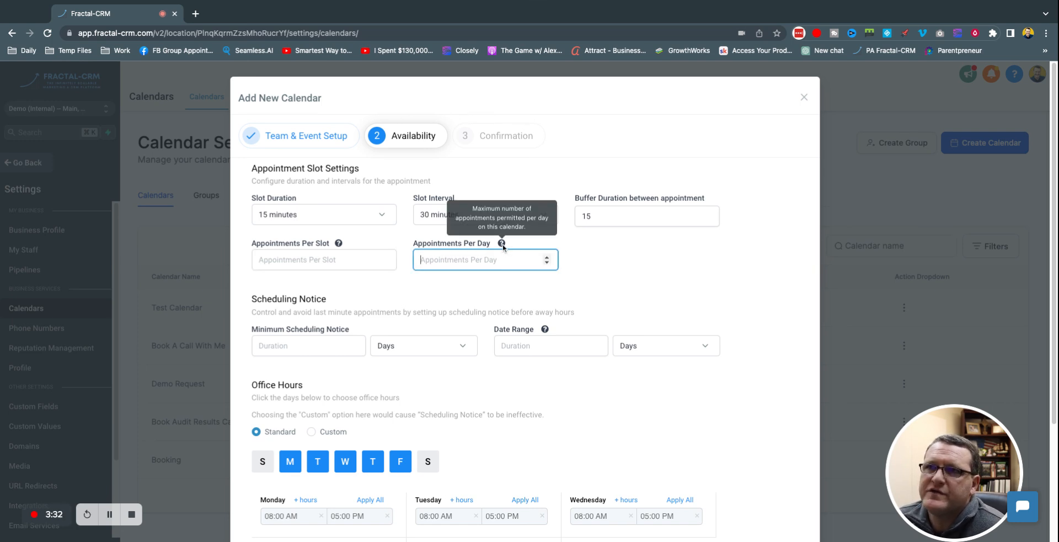
click(464, 292)
- Set the minimum scheduling notice to 3 hours
scroll(475, 284, down, 2)
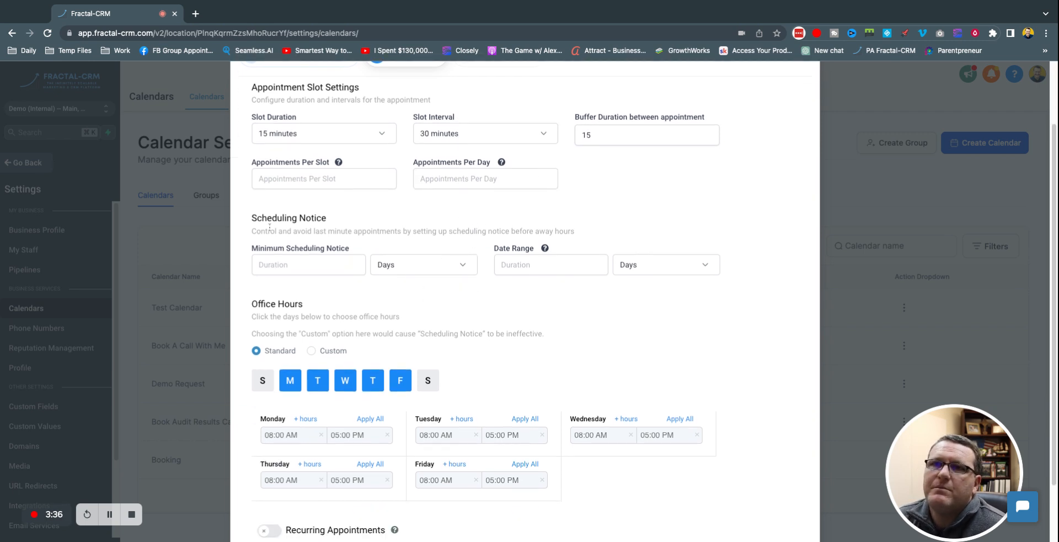
click(353, 264)
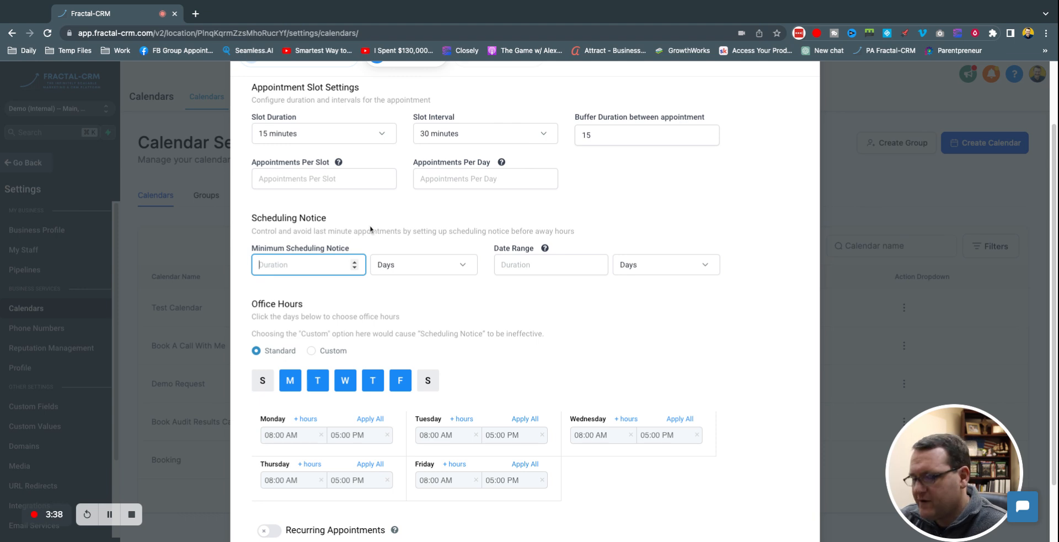
text(3)
click(403, 264)
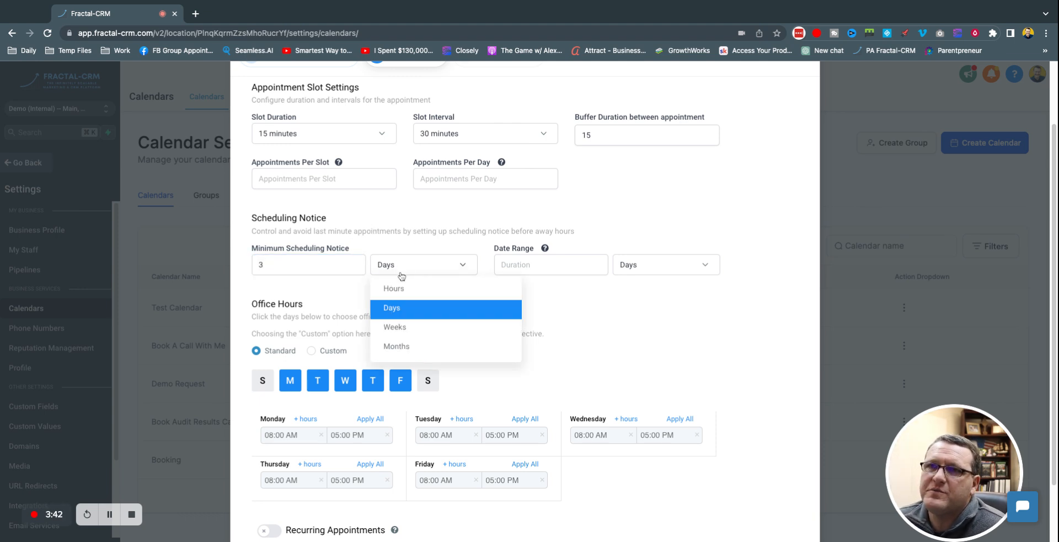
click(406, 288)
double_click(260, 264)
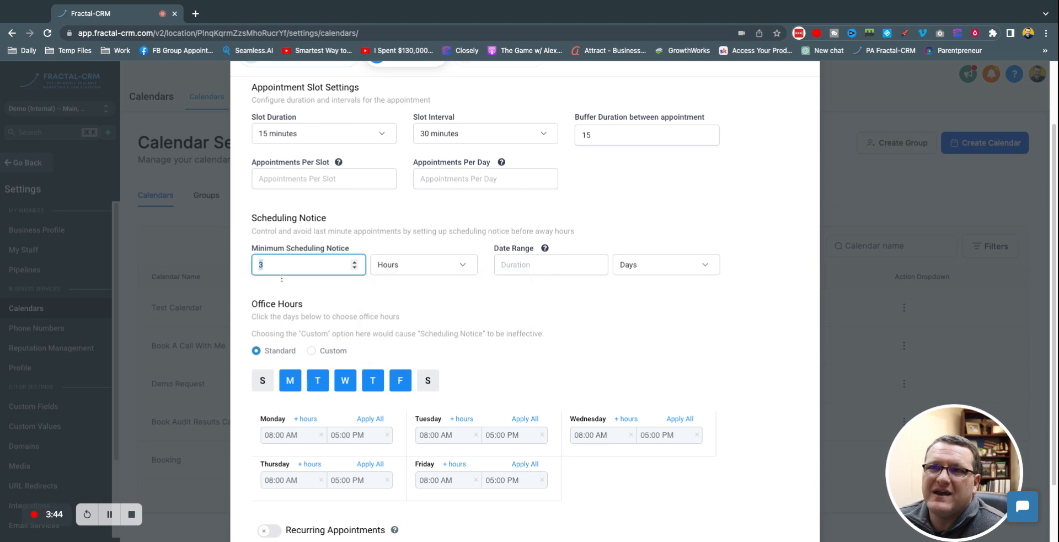
click(374, 289)
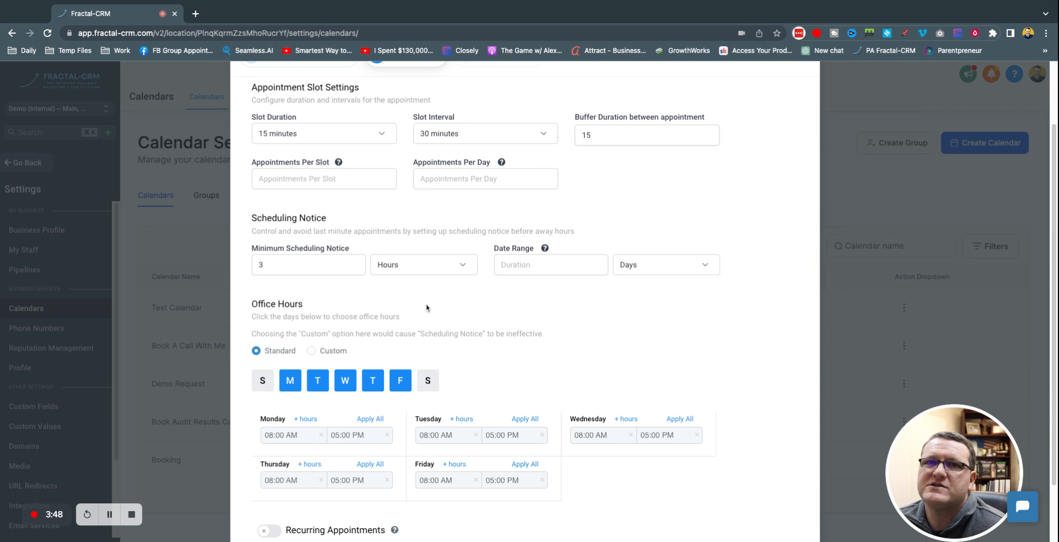
double_click(283, 268)
click(374, 288)
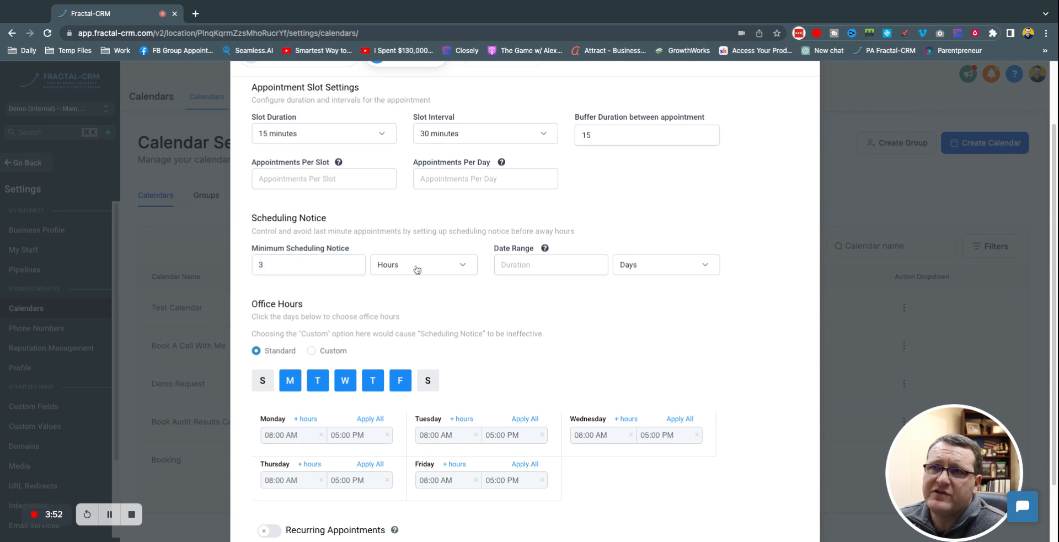
click(415, 269)
click(312, 268)
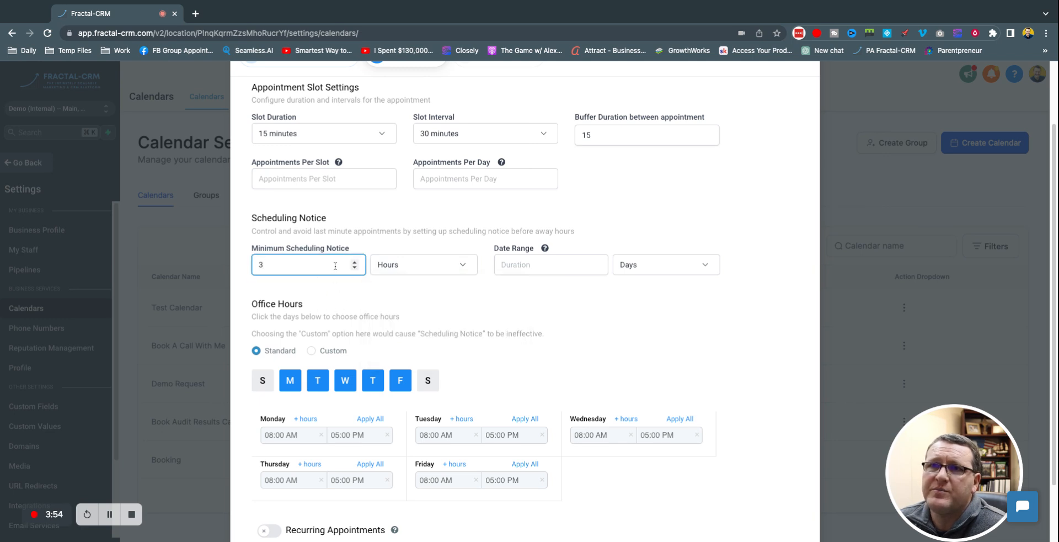
click(387, 294)
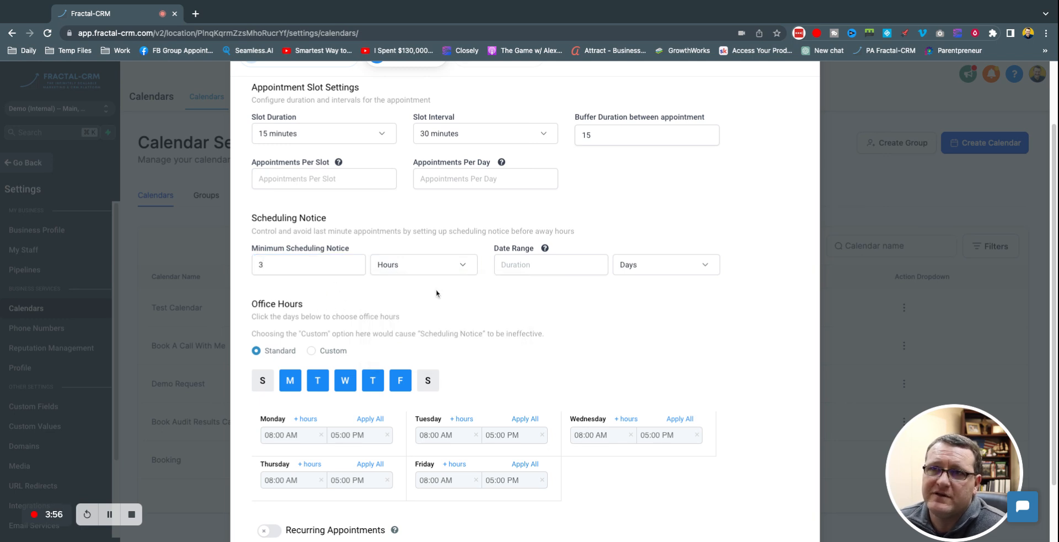
click(435, 275)
click(464, 276)
- Set the scheduling date range to 10 days
click(526, 272)
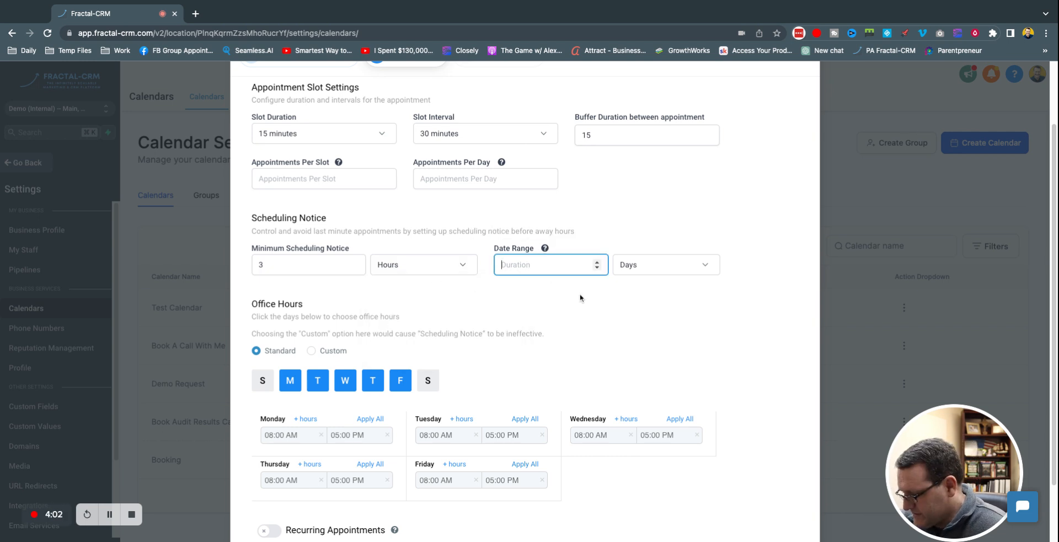
text(10)
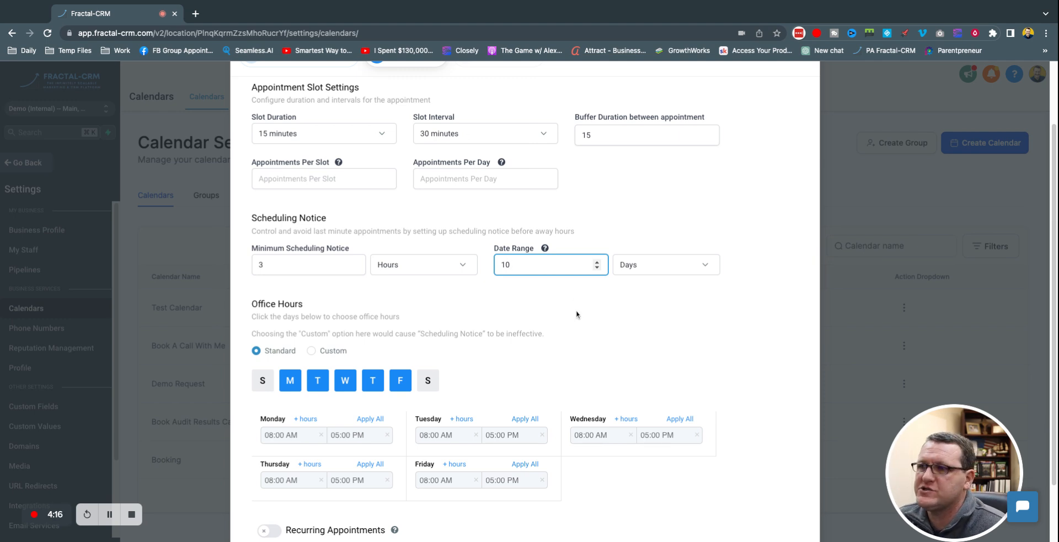
click(521, 307)
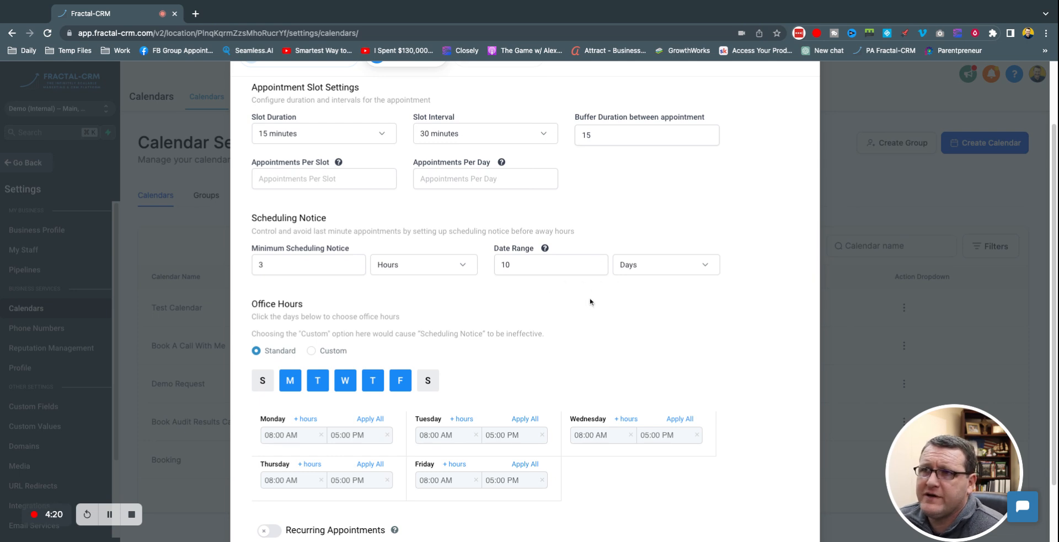
- Set Monday's office hours to 09:00 AM to 04:00 PM and apply them to all selected weekdays
scroll(576, 291, down, 2)
scroll(577, 291, down, 1)
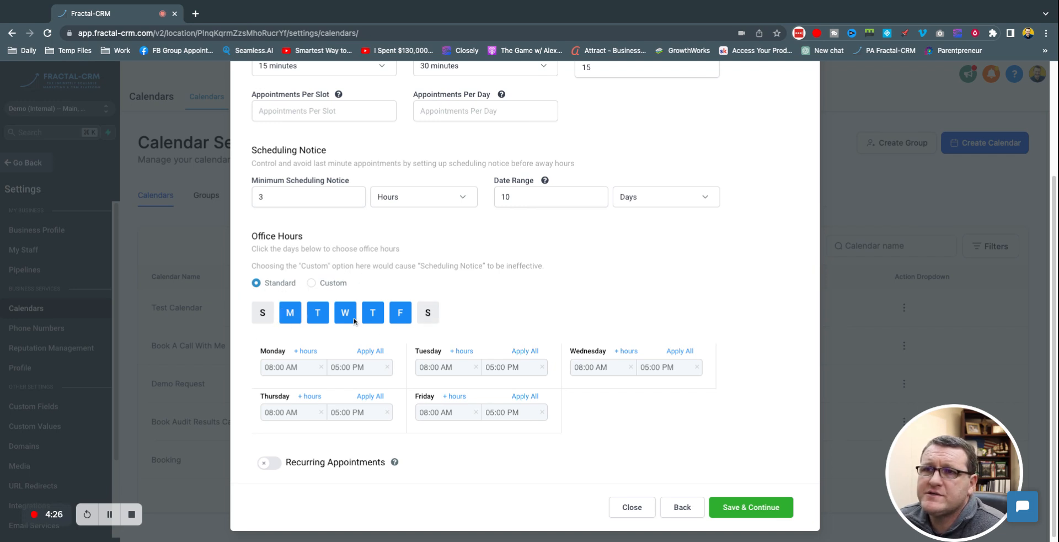
click(276, 369)
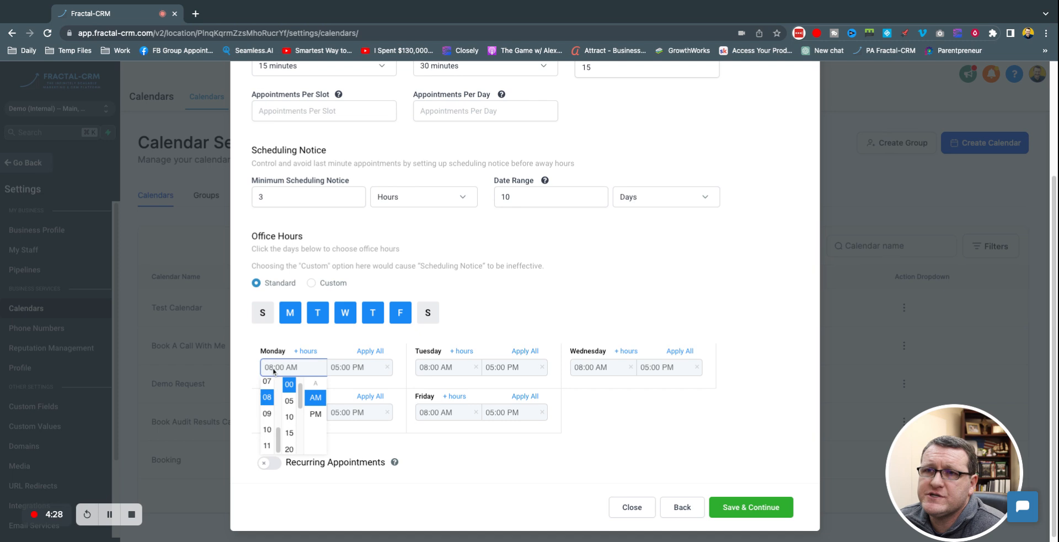
click(267, 413)
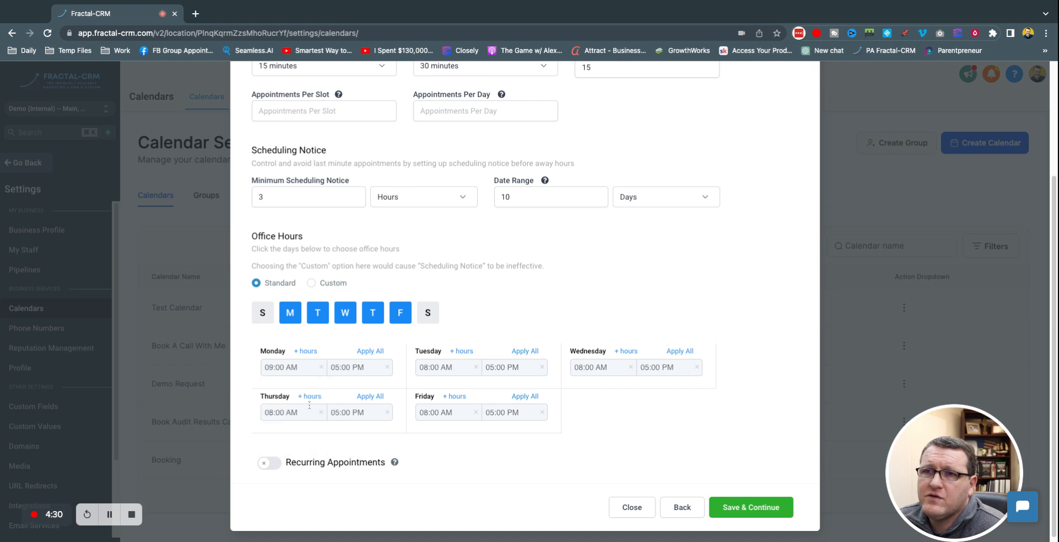
click(344, 367)
scroll(341, 403, up, 2)
click(334, 400)
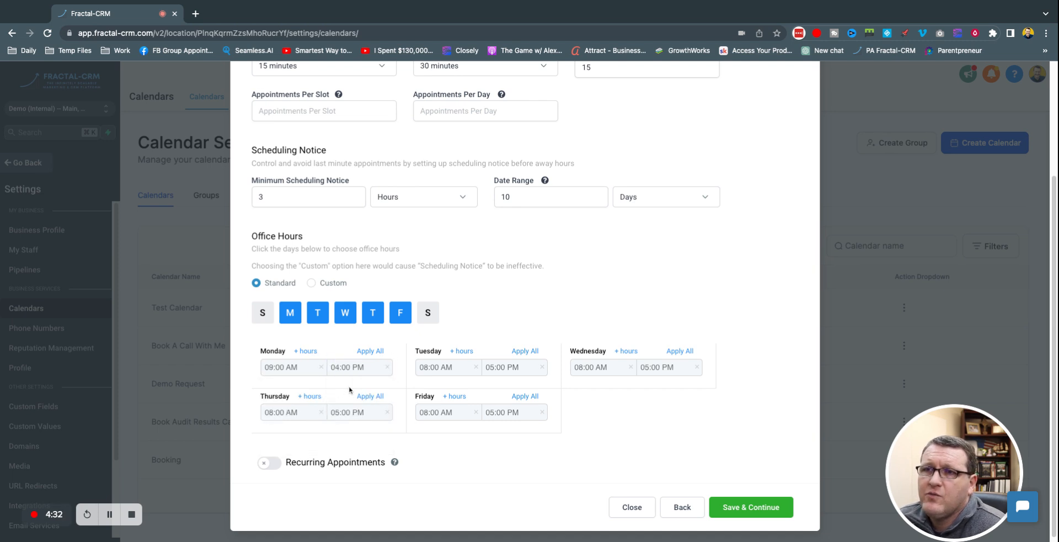
click(375, 354)
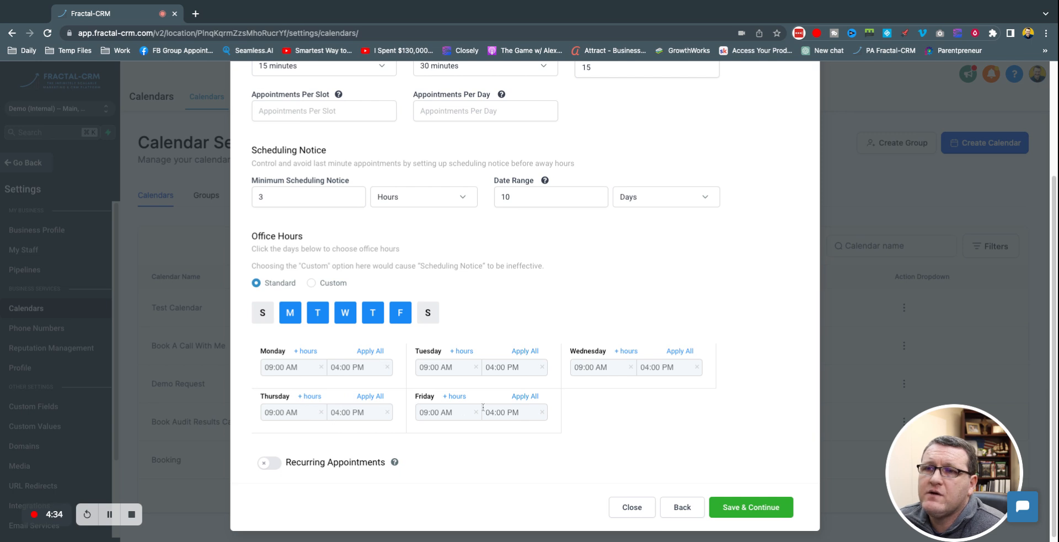
- Turn on recurring appointments to look over the repeat options, and turn them off again
scroll(627, 397, down, 1)
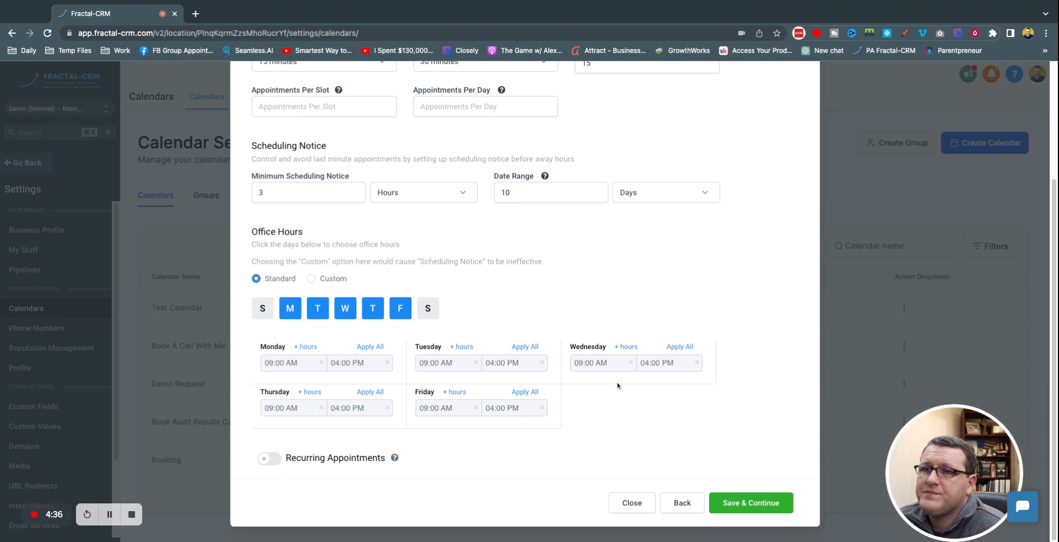
click(271, 458)
scroll(441, 427, down, 2)
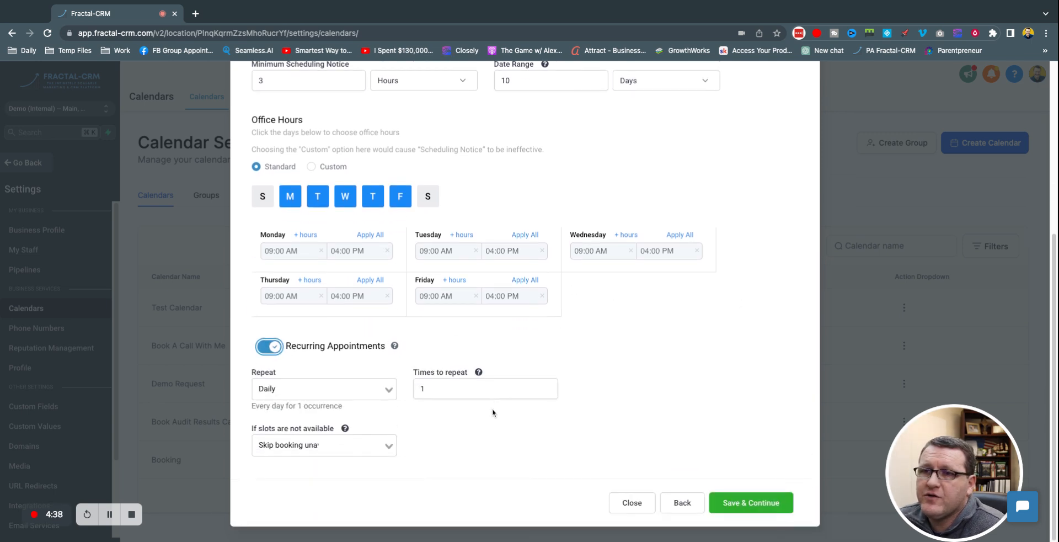
click(271, 347)
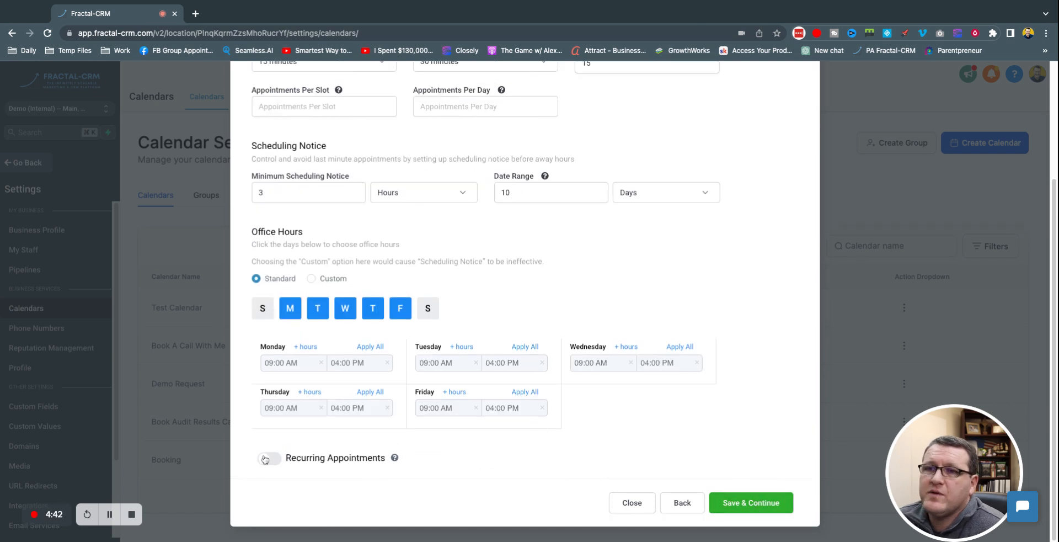
- Save the availability settings to continue to the confirmation stage, and set the custom form to None
click(751, 502)
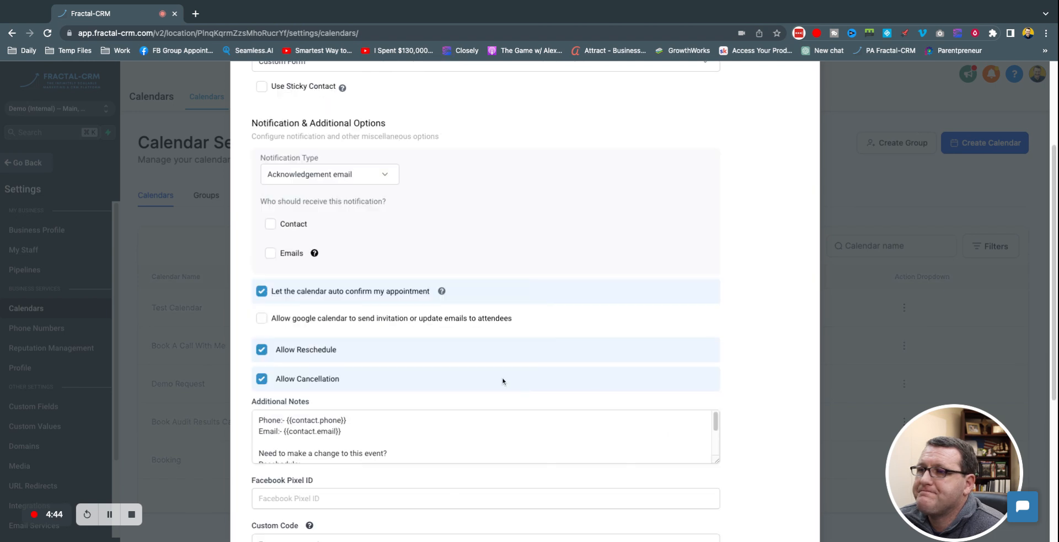
scroll(416, 288, up, 3)
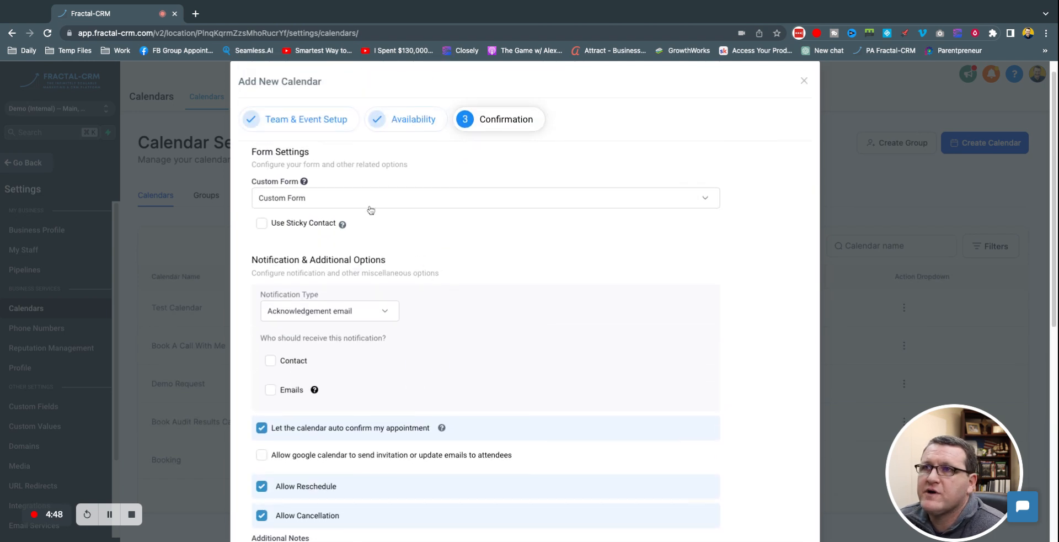
click(298, 196)
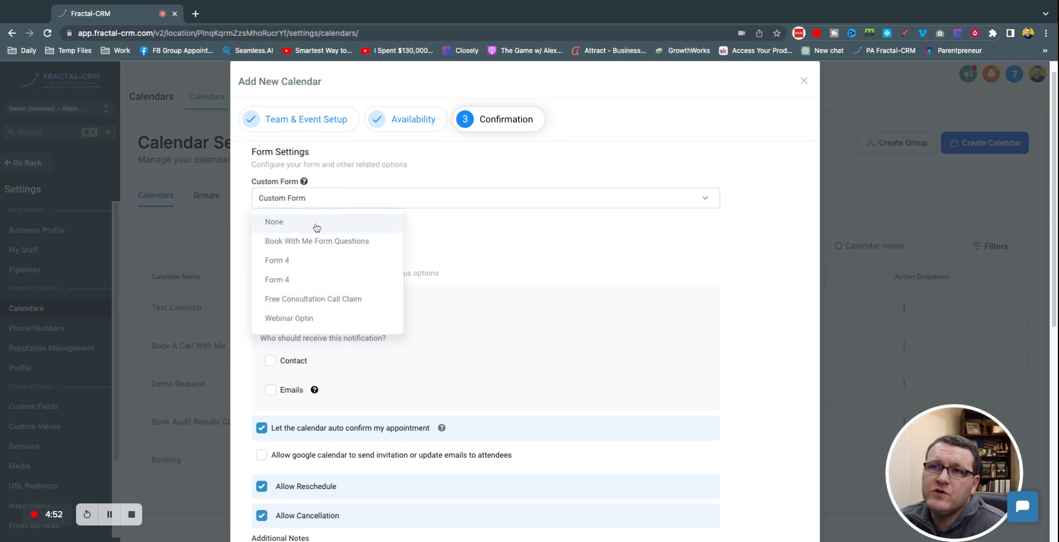
click(317, 227)
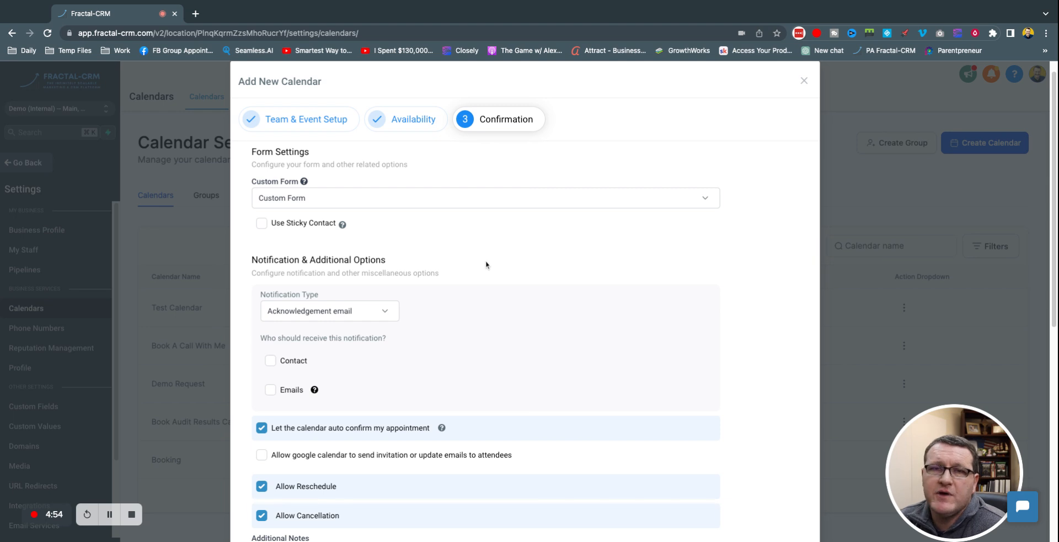
click(455, 199)
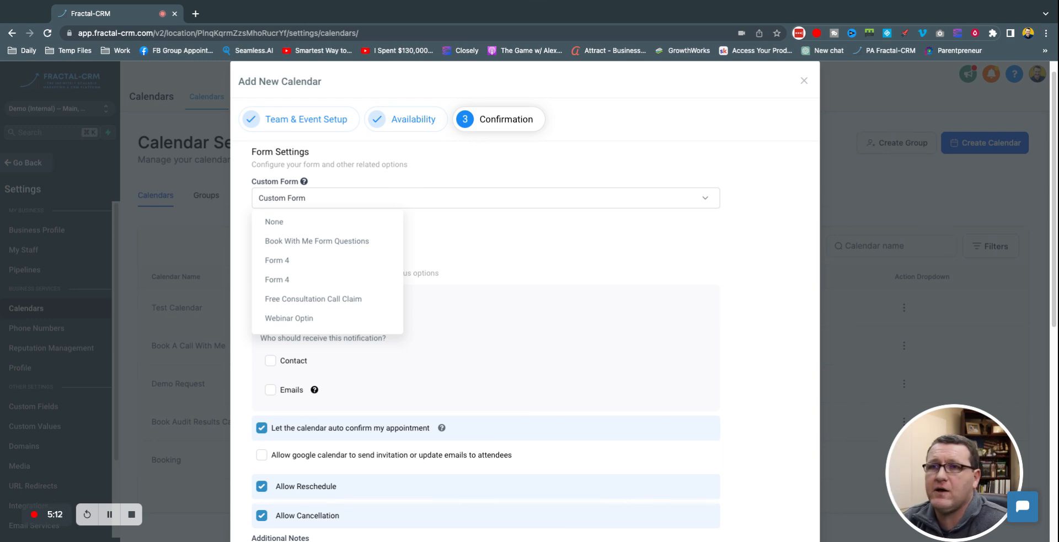
click(317, 190)
click(316, 196)
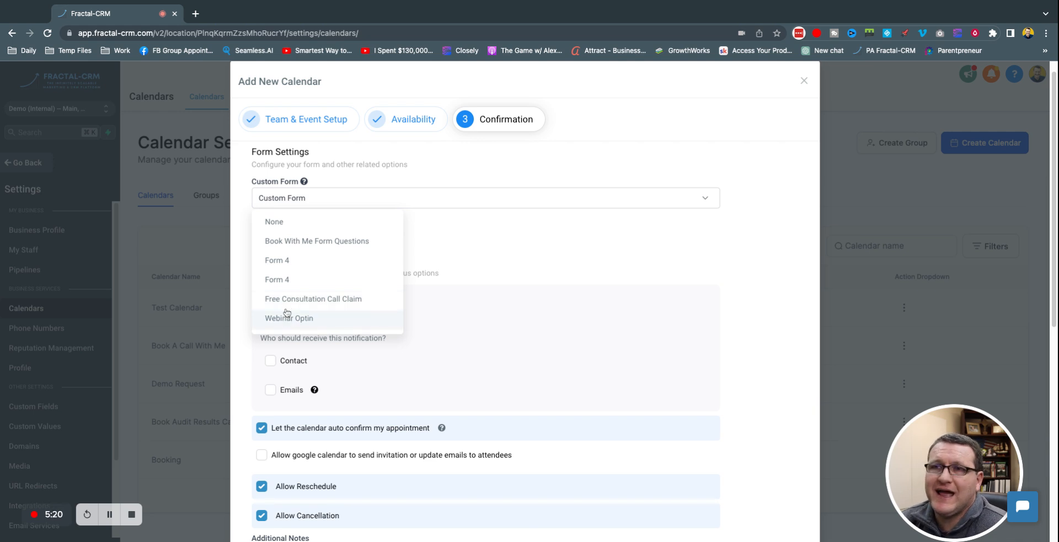
click(279, 223)
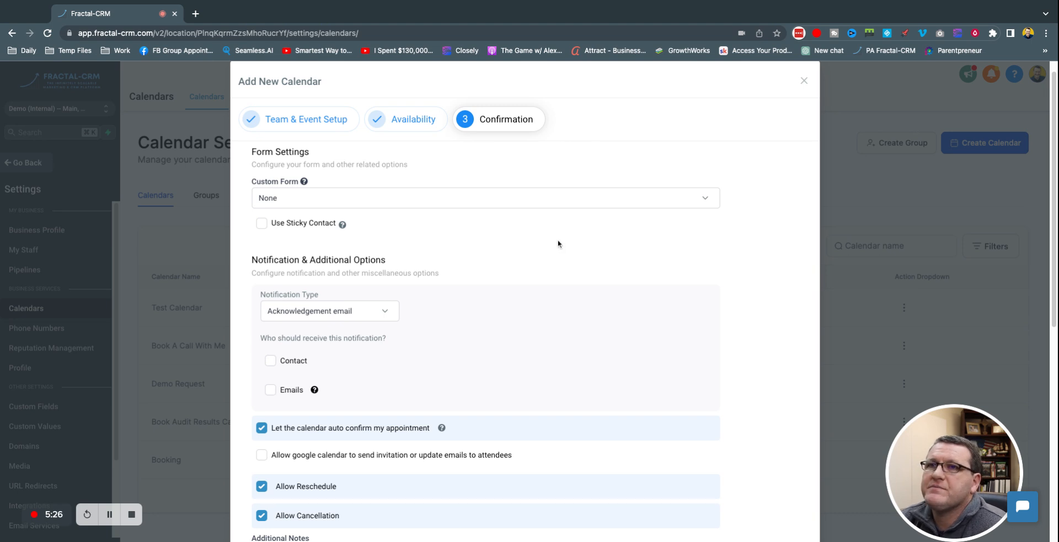
- Examine the sticky contact note, the available notification types, and the confirmation, reschedule and cancellation options
mouse_move(344, 225)
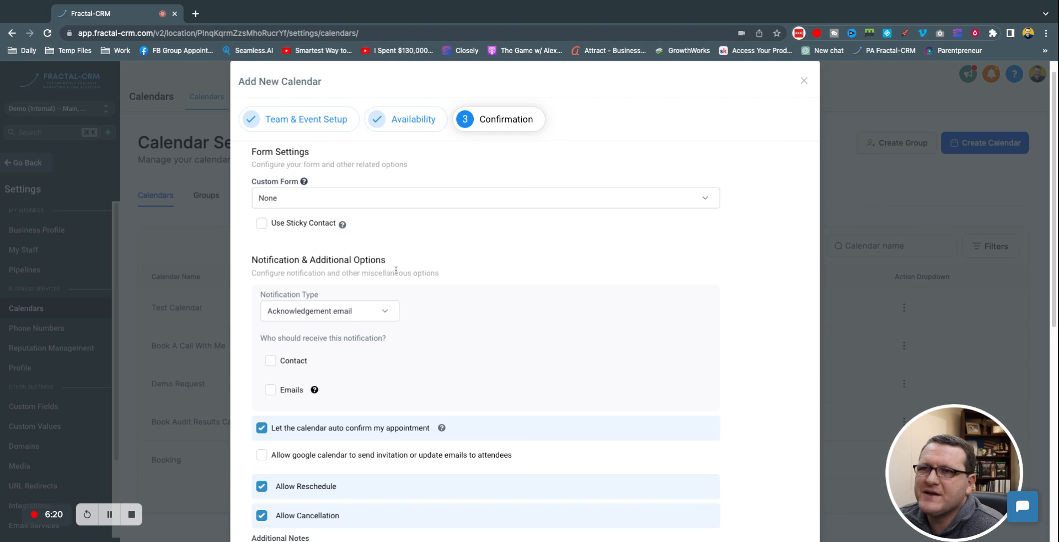
scroll(496, 259, down, 1)
scroll(506, 260, down, 1)
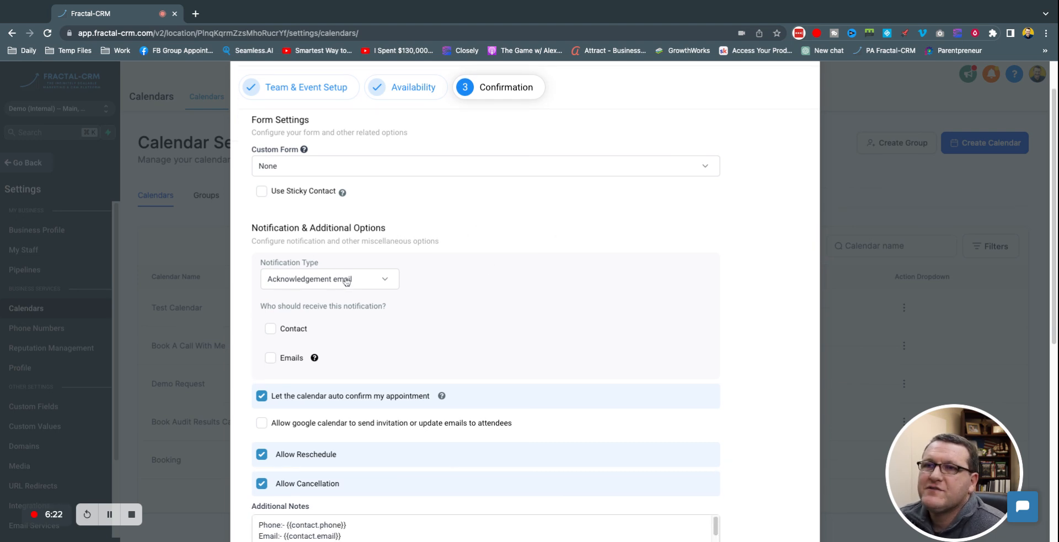
scroll(395, 288, down, 1)
click(388, 262)
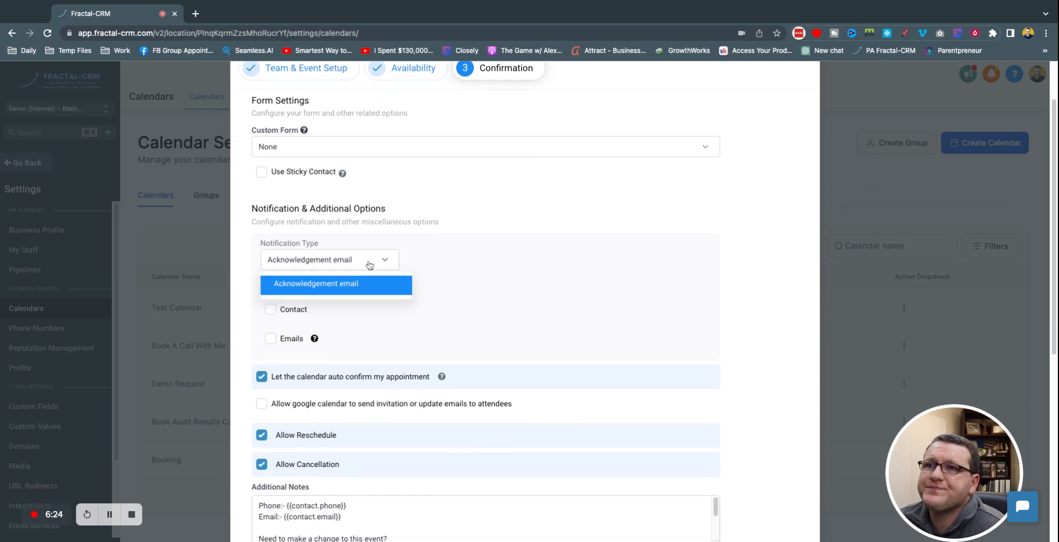
click(483, 218)
scroll(361, 300, down, 2)
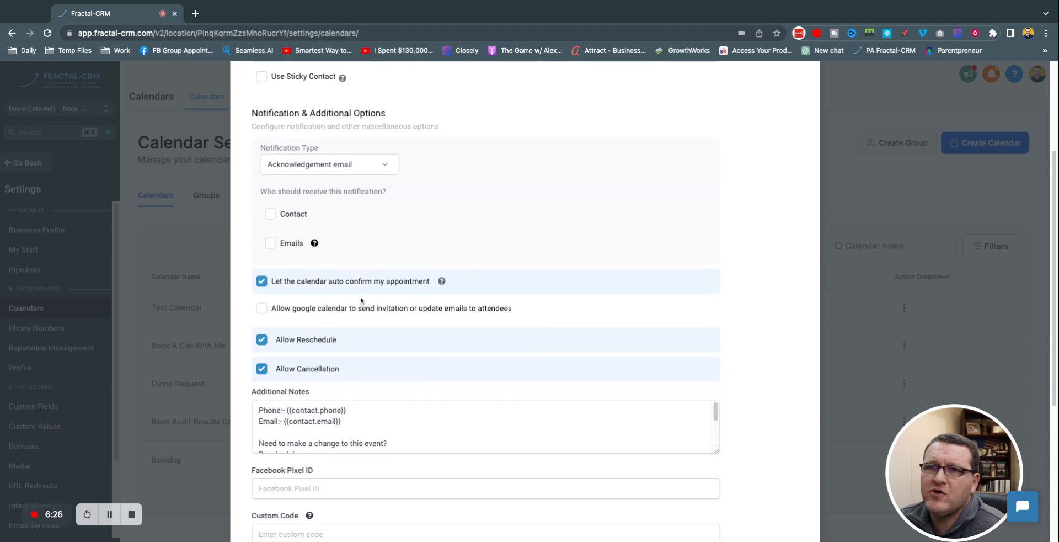
- Make the contact a recipient of the acknowledgement email notification
scroll(303, 242, up, 3)
click(270, 326)
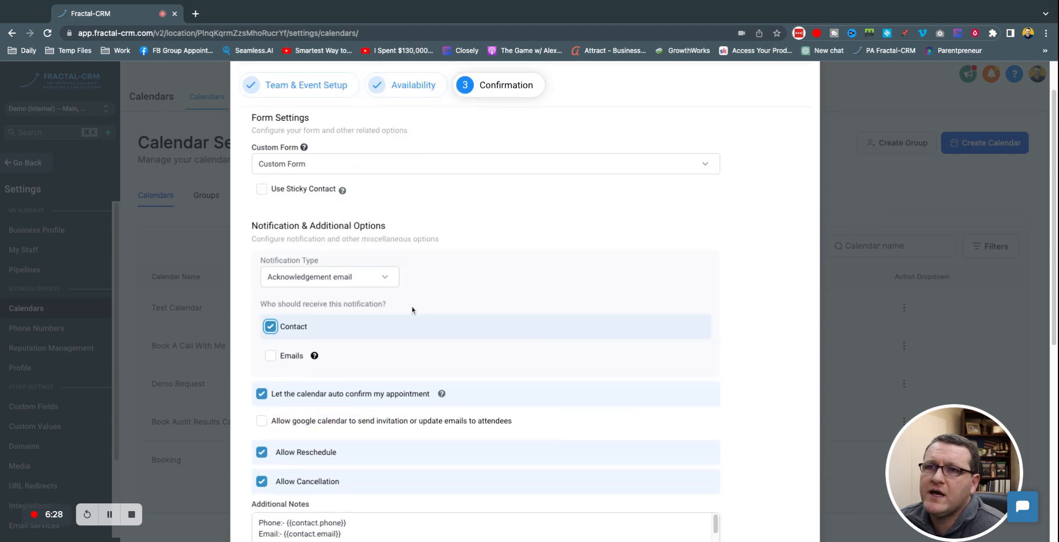
scroll(364, 331, down, 1)
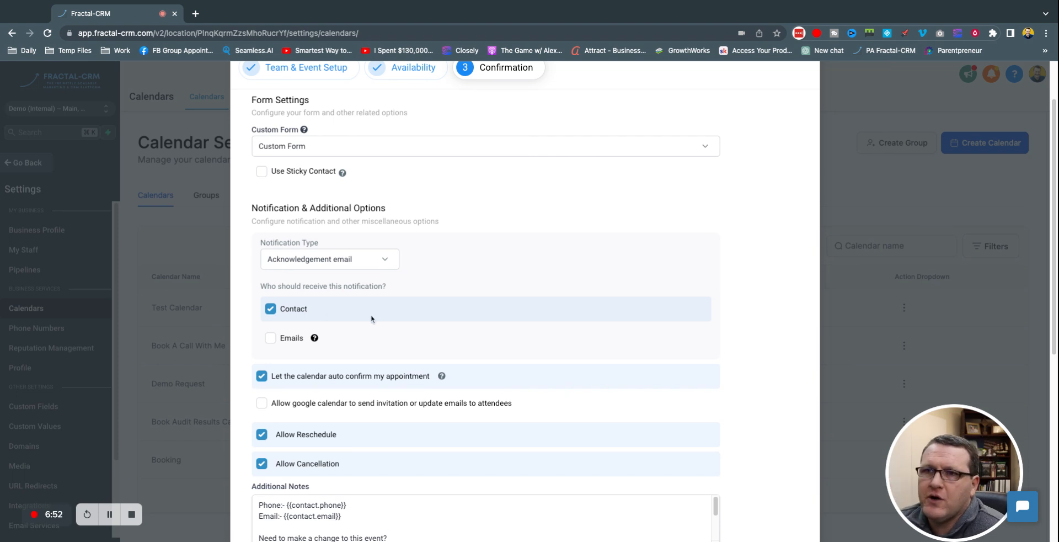
- Turn off automatic appointment confirmation for the calendar, and turn it back on
scroll(358, 323, down, 2)
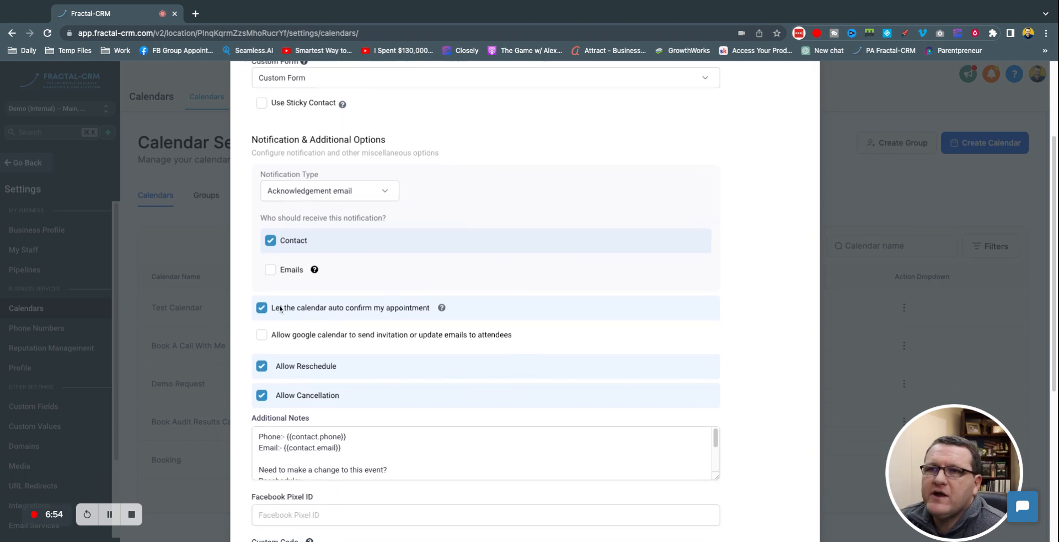
mouse_move(441, 309)
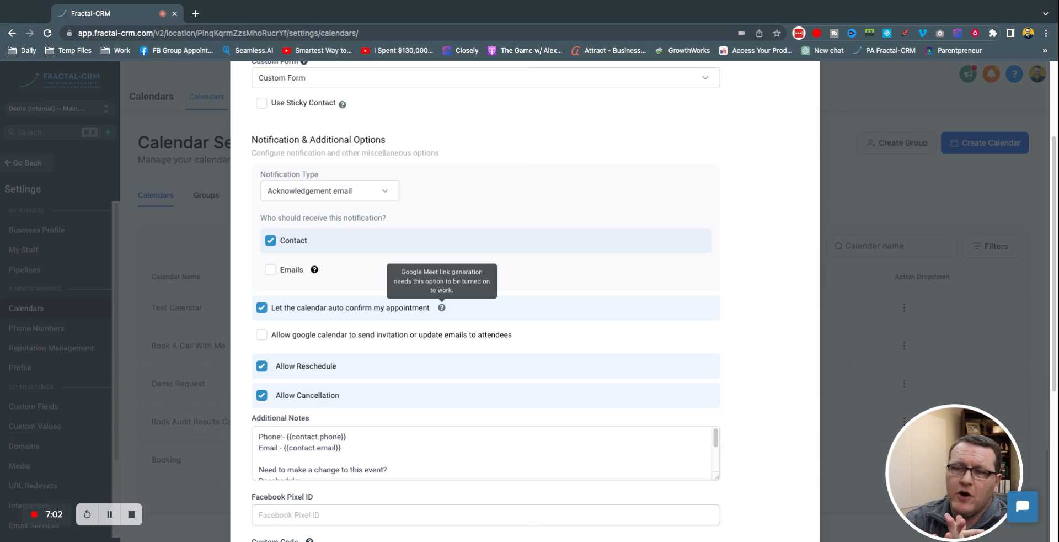
click(260, 310)
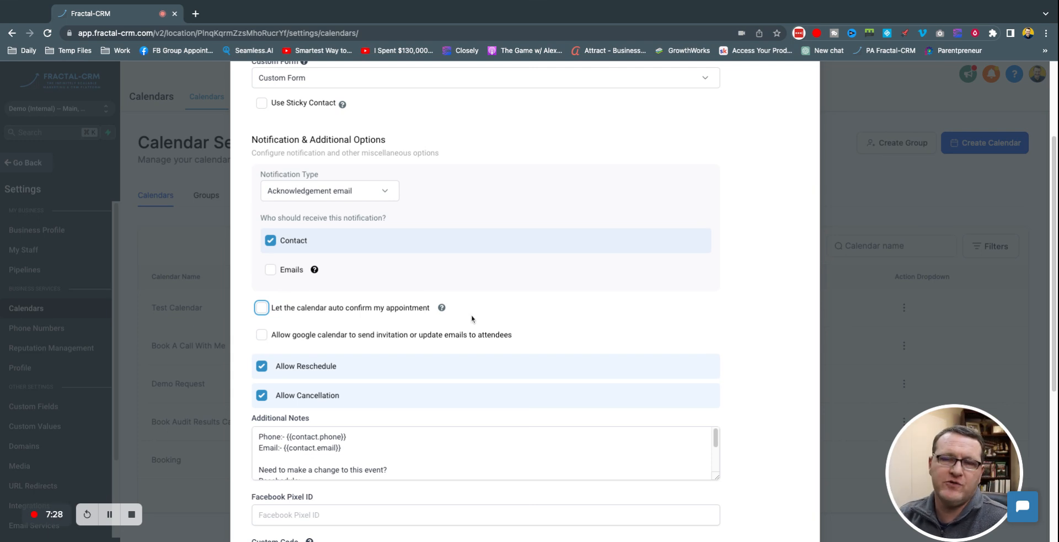
click(263, 308)
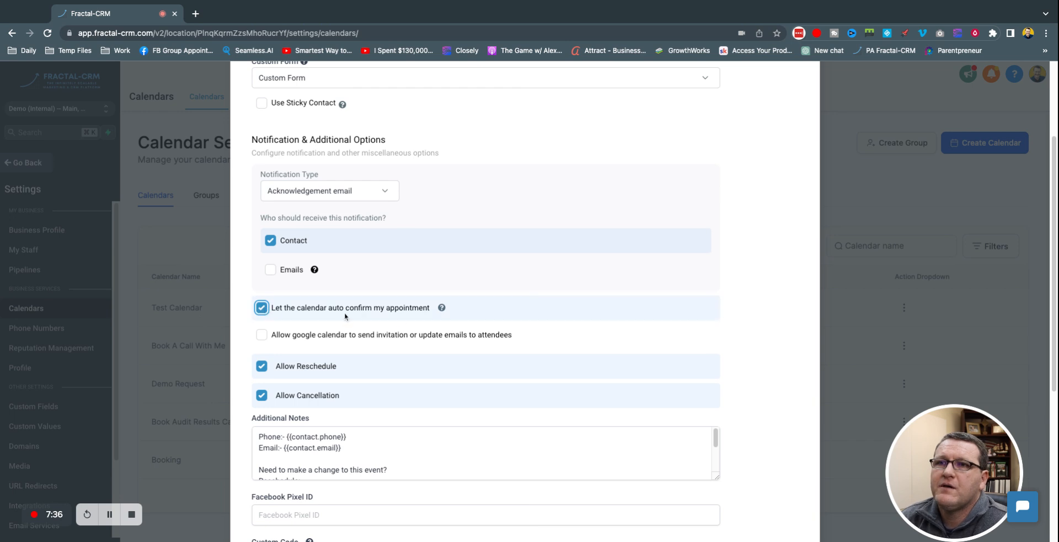
- Allow Google Calendar to send invitation or update emails to attendees
scroll(647, 309, down, 1)
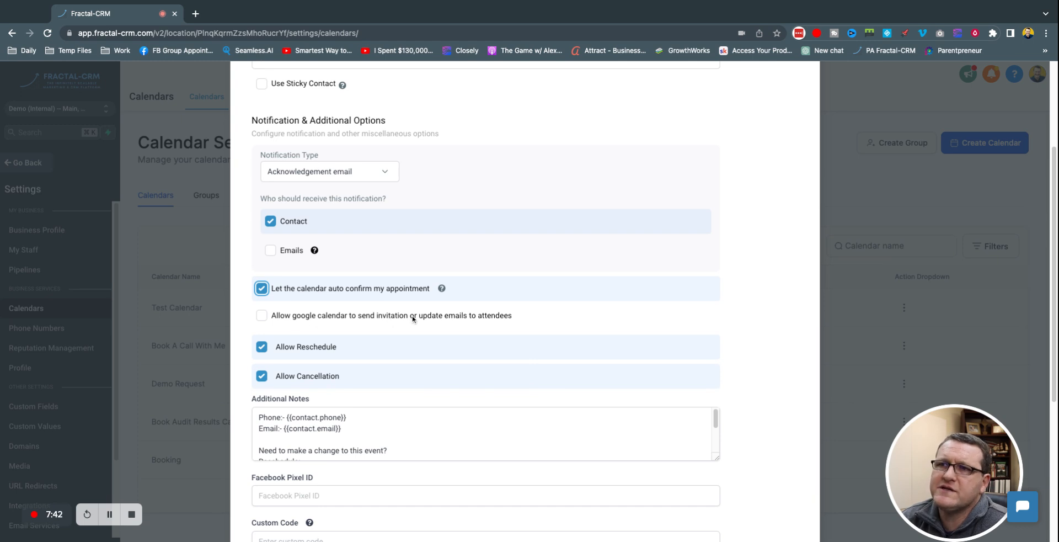
click(262, 316)
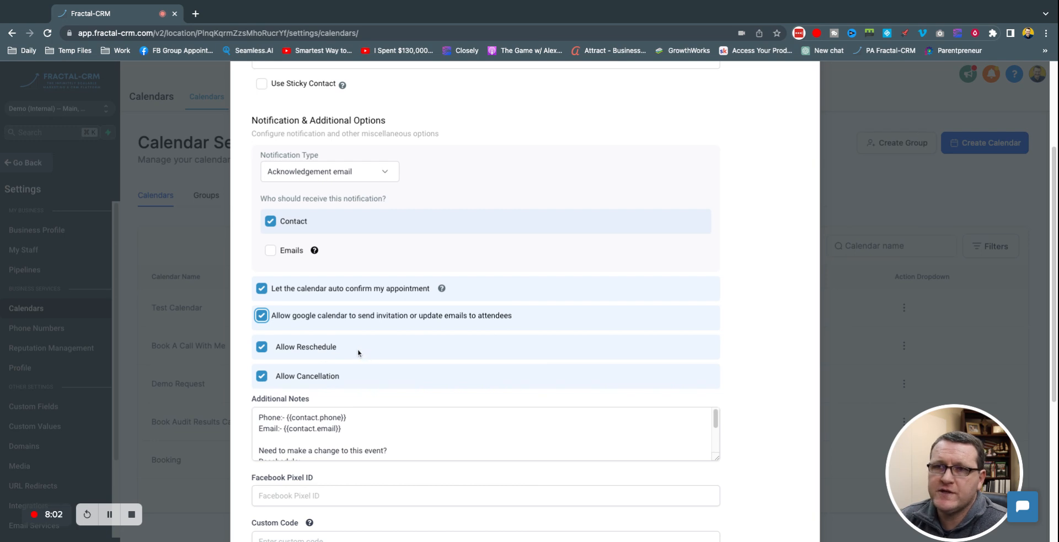
- Enlarge the Additional Notes box and examine its contact, reschedule and cancellation placeholders, along with the Facebook Pixel ID and custom code fields
scroll(627, 317, down, 3)
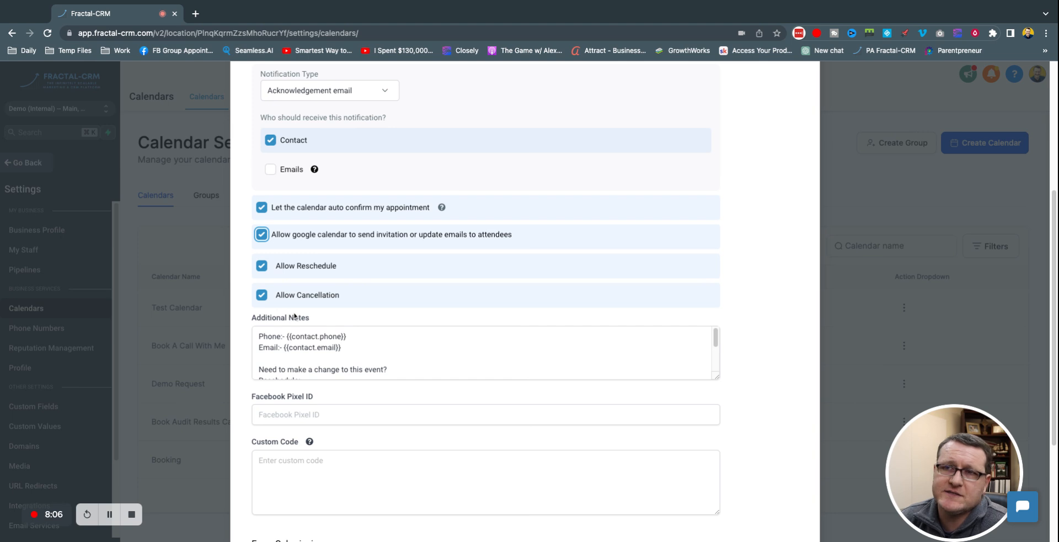
scroll(756, 310, down, 5)
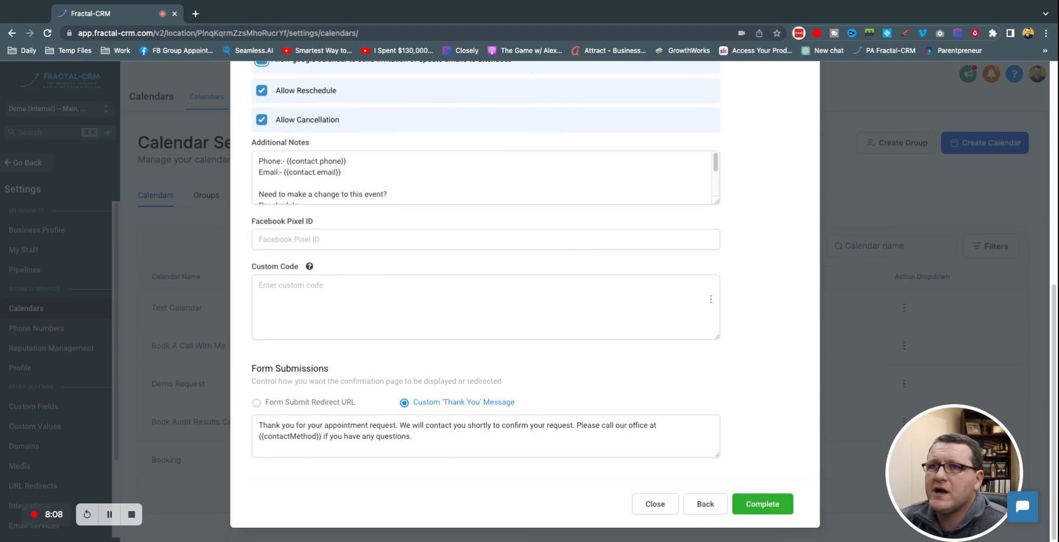
scroll(712, 299, up, 1)
drag(716, 225, 716, 286)
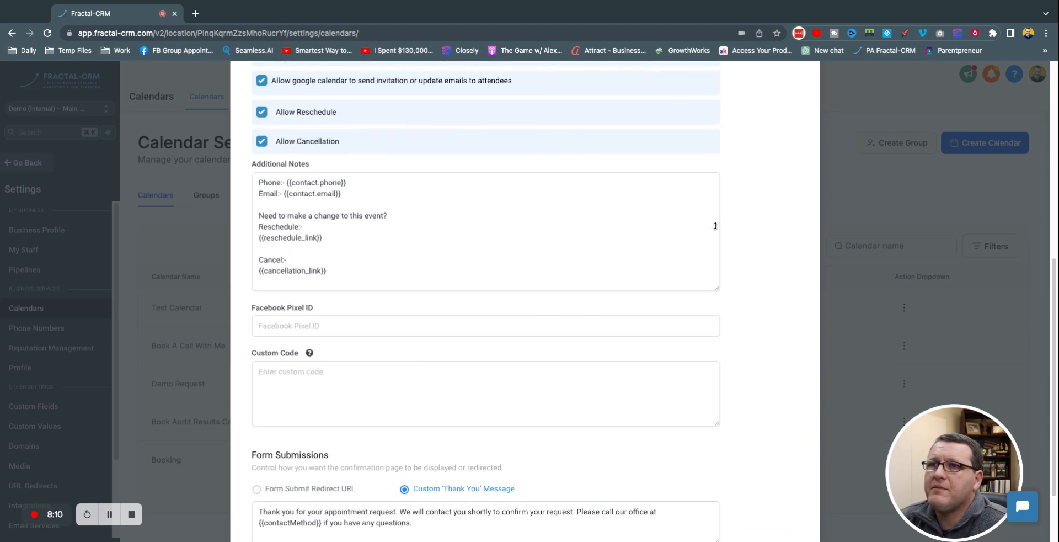
click(538, 278)
drag(258, 184, 353, 271)
click(409, 255)
drag(343, 195, 331, 273)
click(404, 294)
click(399, 314)
click(355, 338)
click(403, 323)
scroll(402, 323, down, 3)
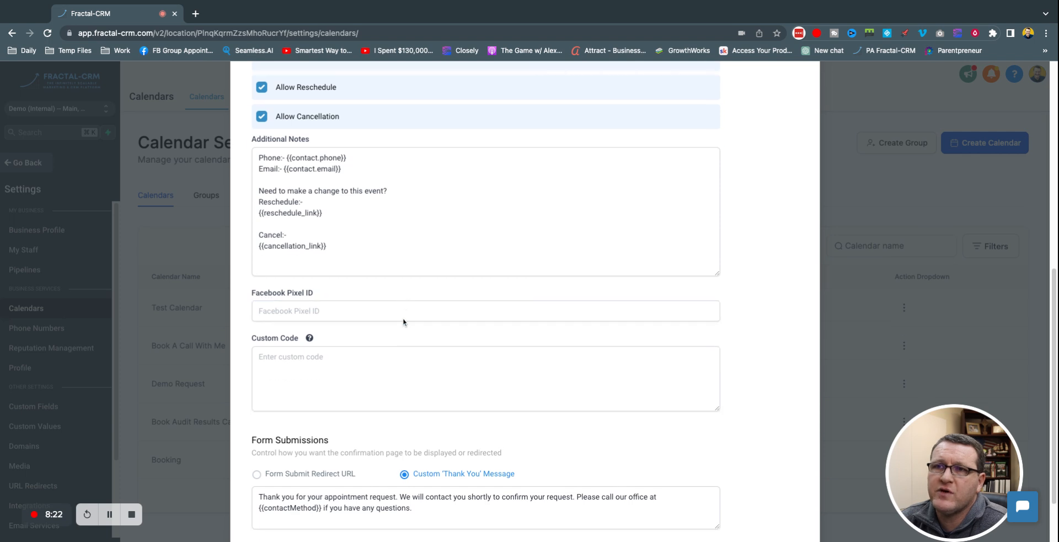
click(370, 290)
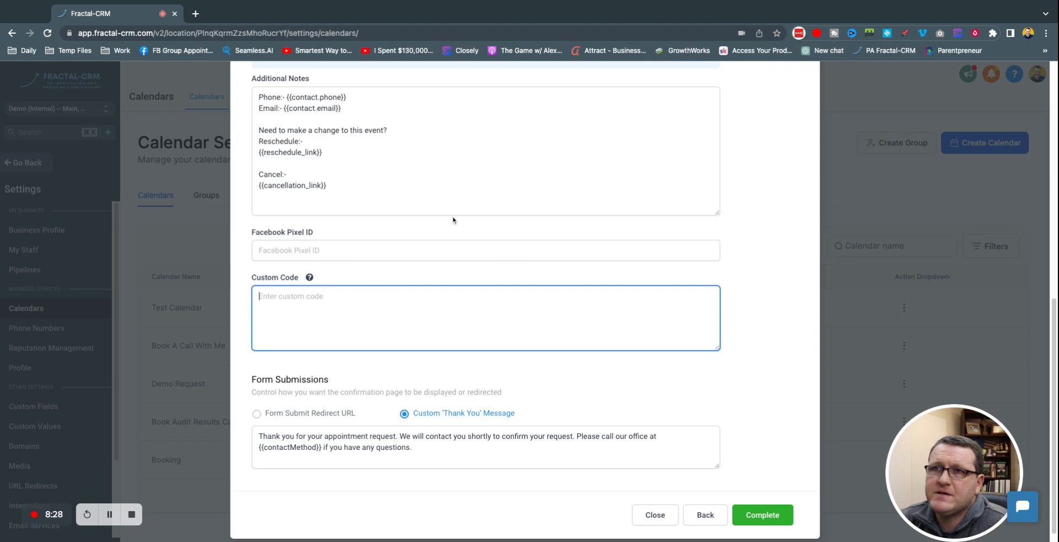
- Read the custom thank-you message, switch the form submission to a redirect URL, and return it to the custom message
scroll(482, 224, down, 1)
drag(421, 438, 267, 423)
click(422, 437)
drag(420, 437, 259, 425)
click(258, 402)
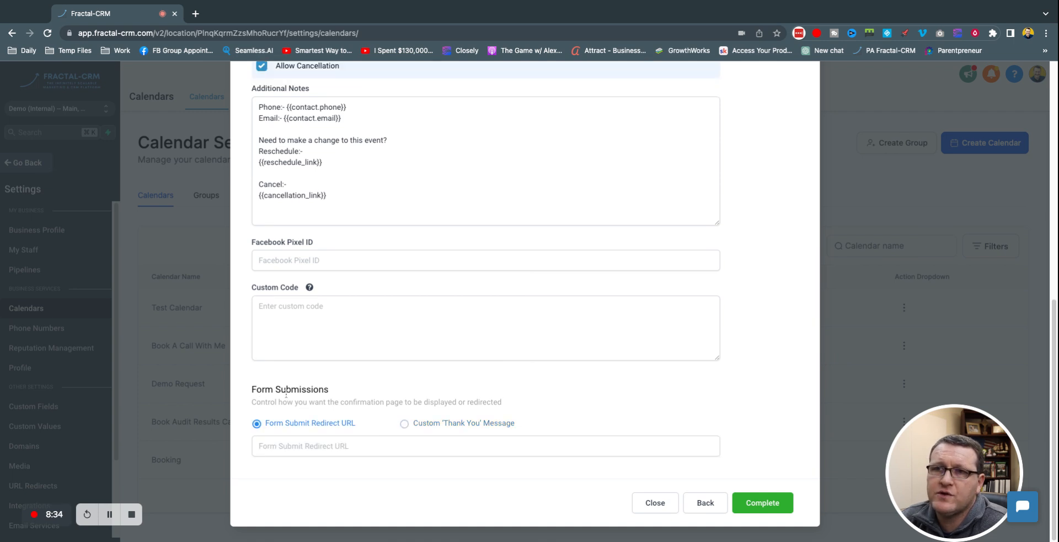
click(415, 425)
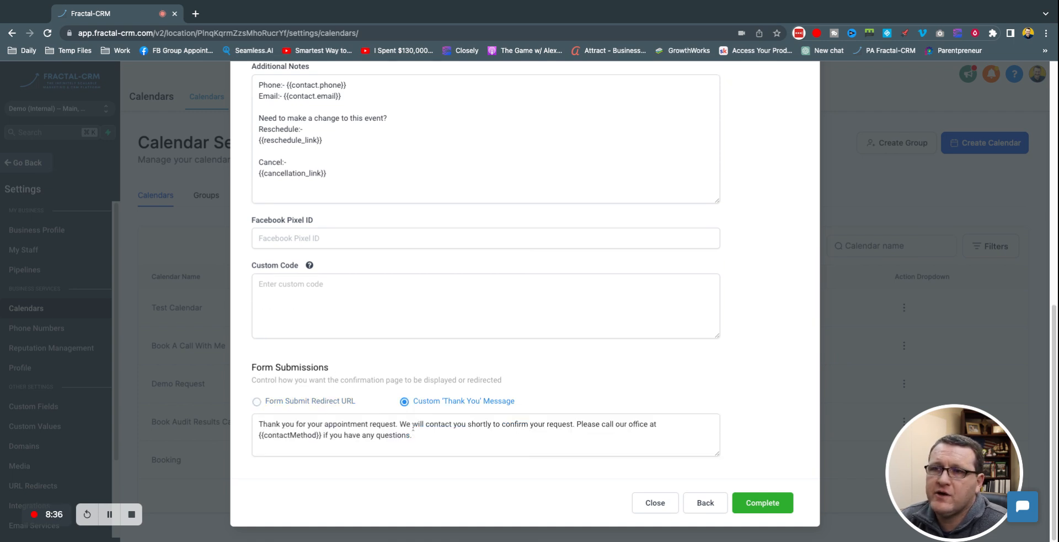
- Replace the thank-you message with "Thank you for scheduling a call. I look forward to speaking with you." and complete the calendar setup
click(437, 432)
drag(437, 432, 259, 424)
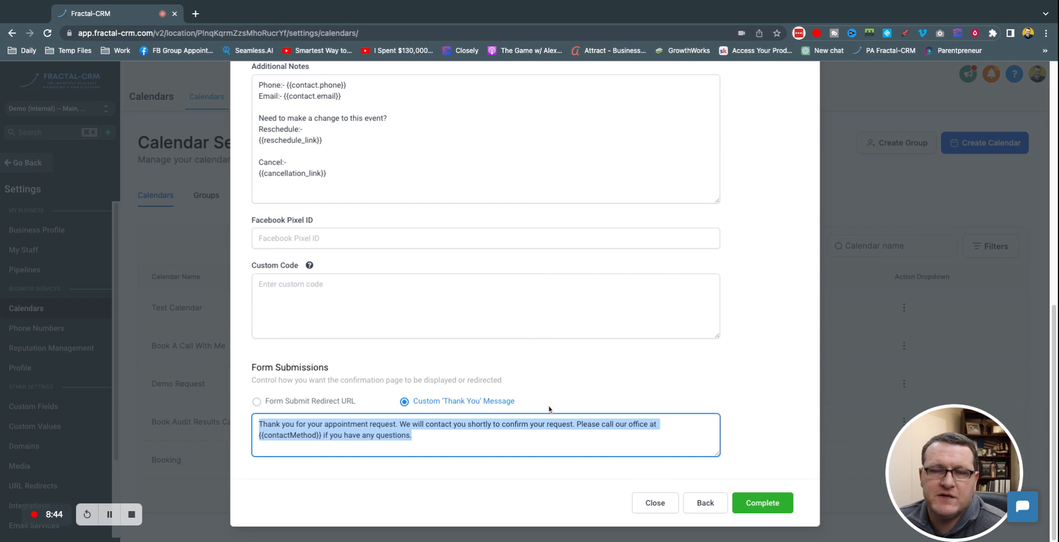
click(677, 390)
triple_click(426, 434)
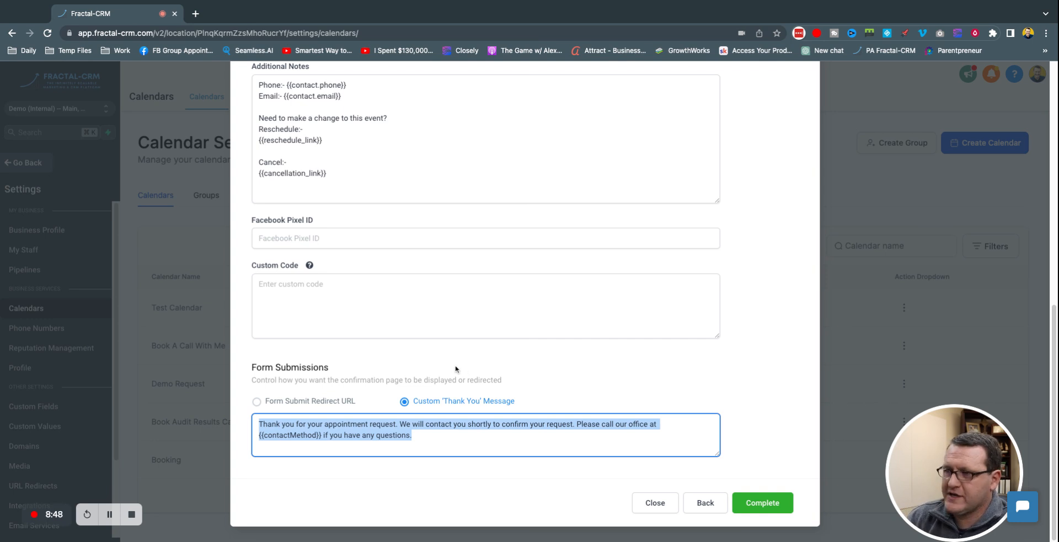
text(Than)
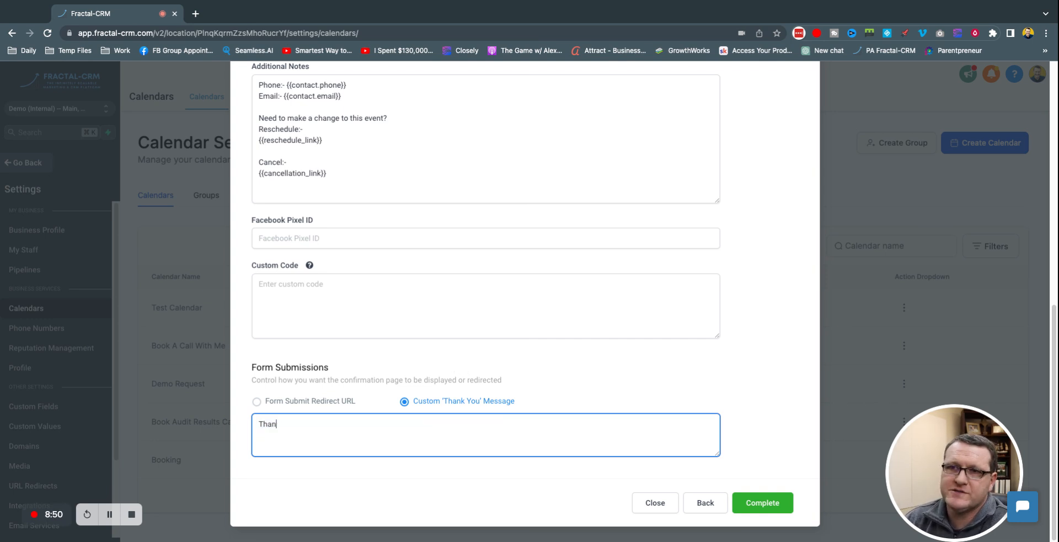
text(k you for schedul)
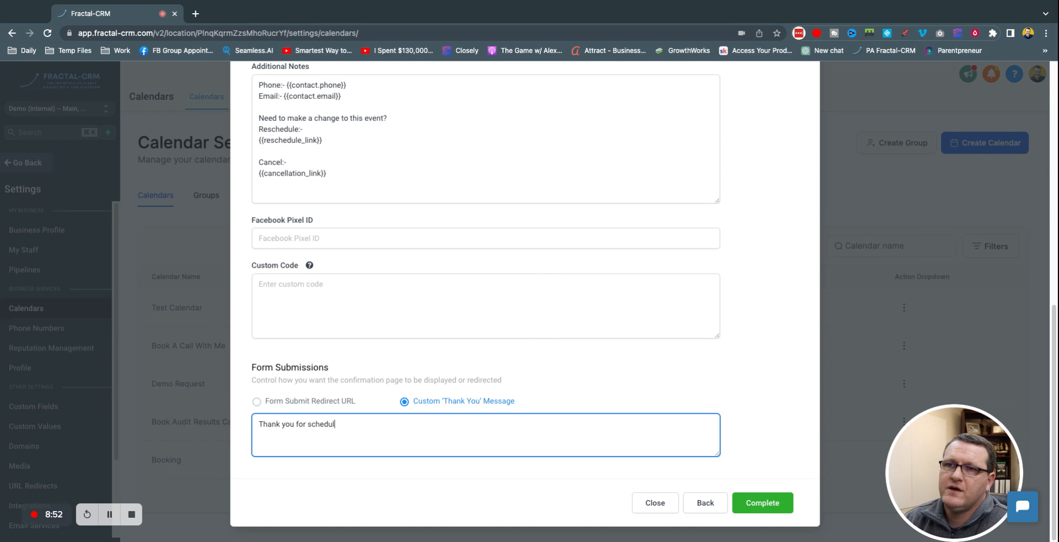
text(ing a call. I look)
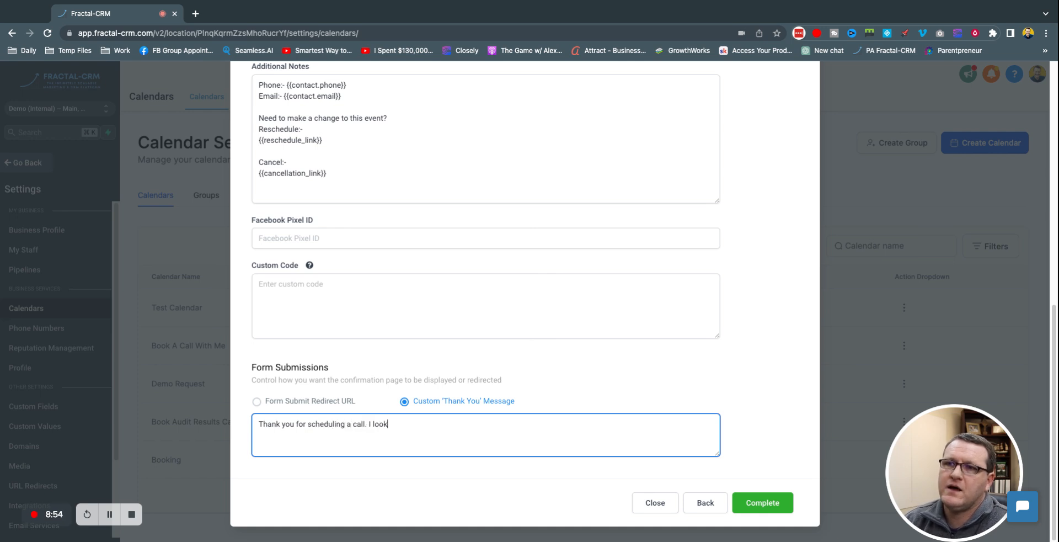
text( forward to speaking with you.)
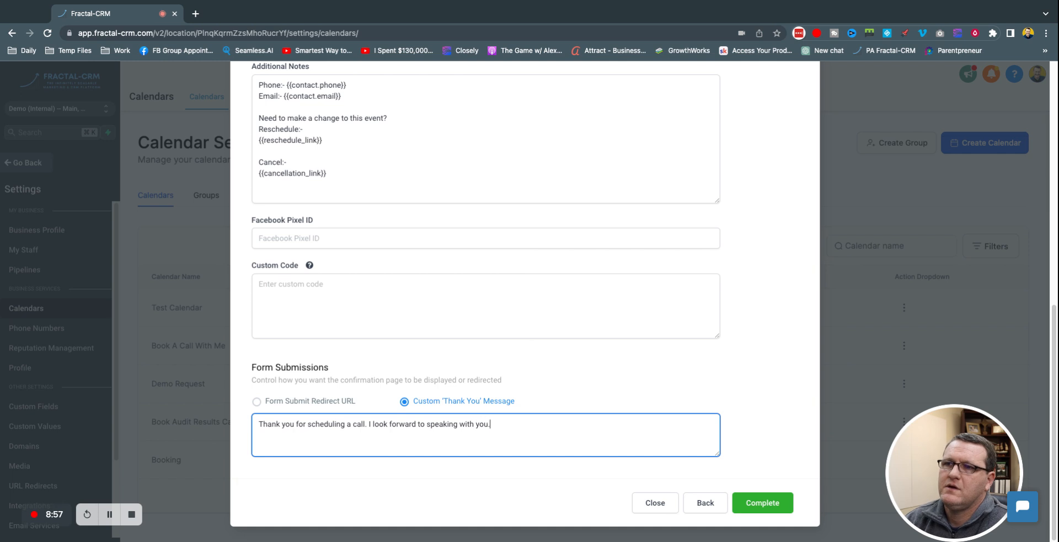
click(763, 503)
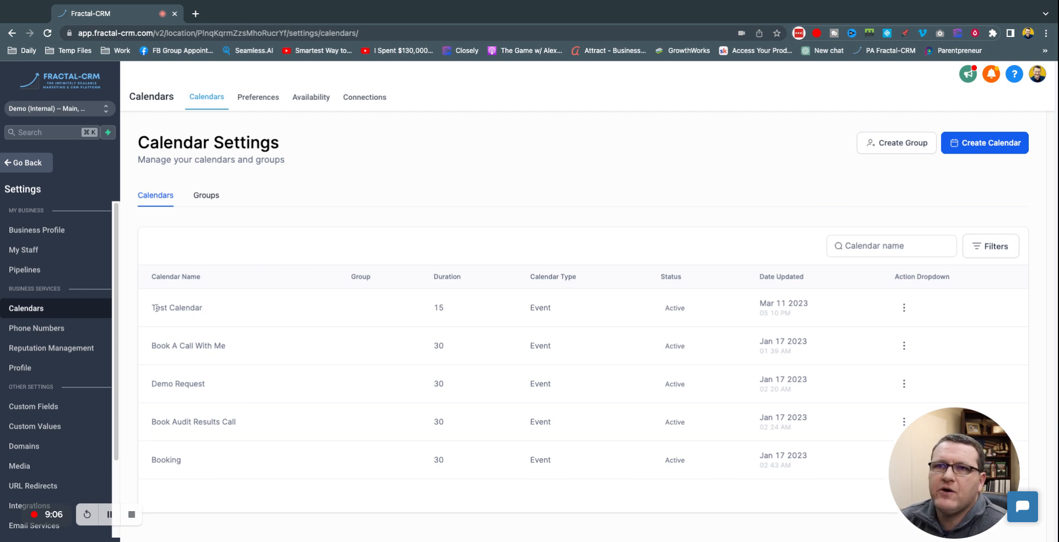
- Open the Optin page of the Test Funnel for editing in the page builder
click(28, 162)
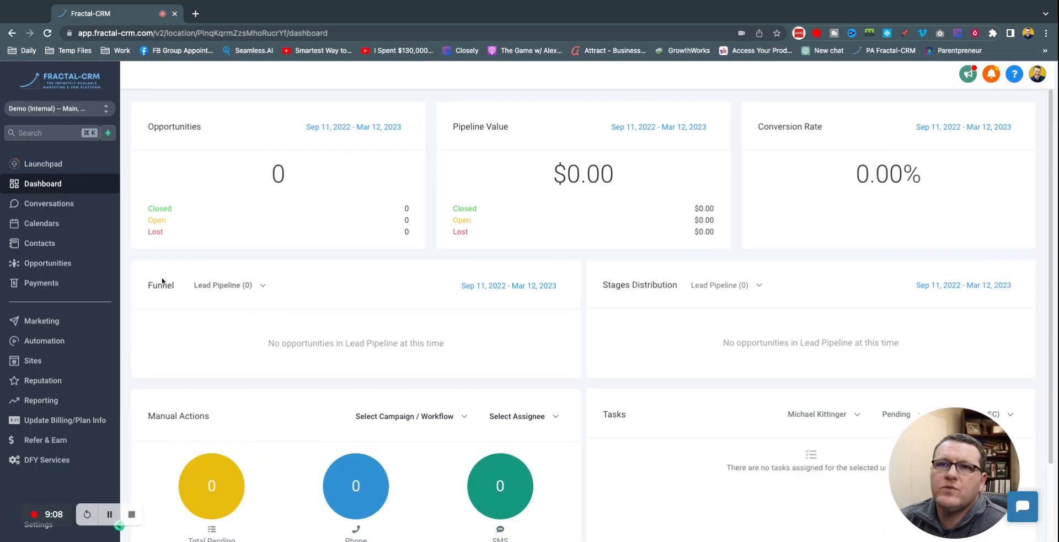
click(34, 361)
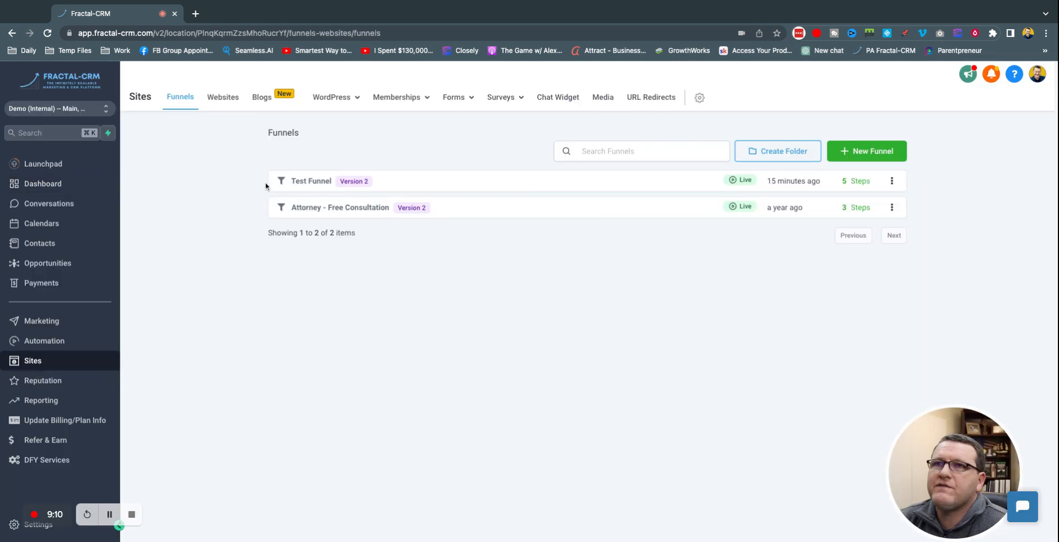
click(306, 182)
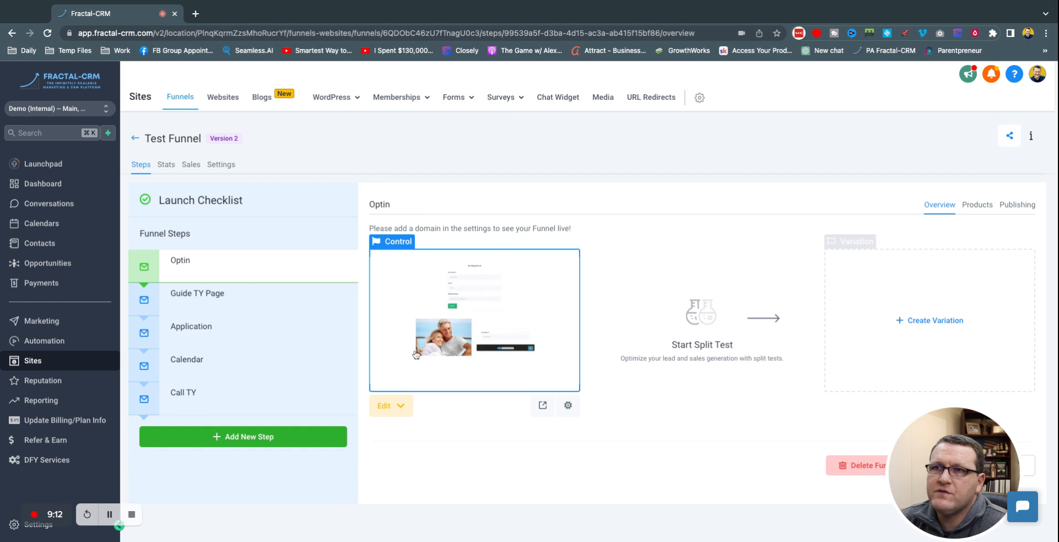
click(399, 407)
click(447, 470)
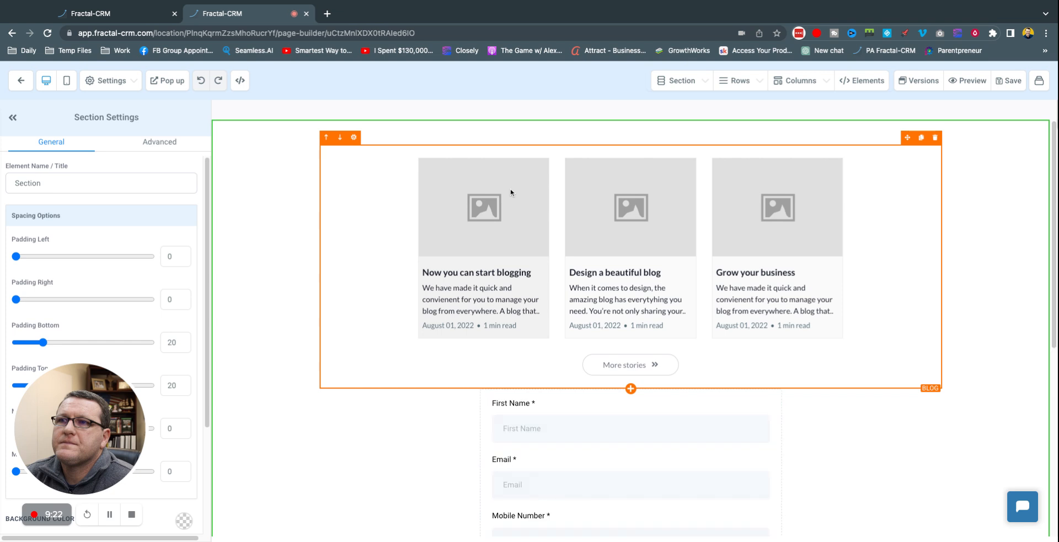
- Insert a Calendar element showing Test Calendar between the blog post list and the form on the Optin page
scroll(593, 277, down, 6)
scroll(622, 234, up, 6)
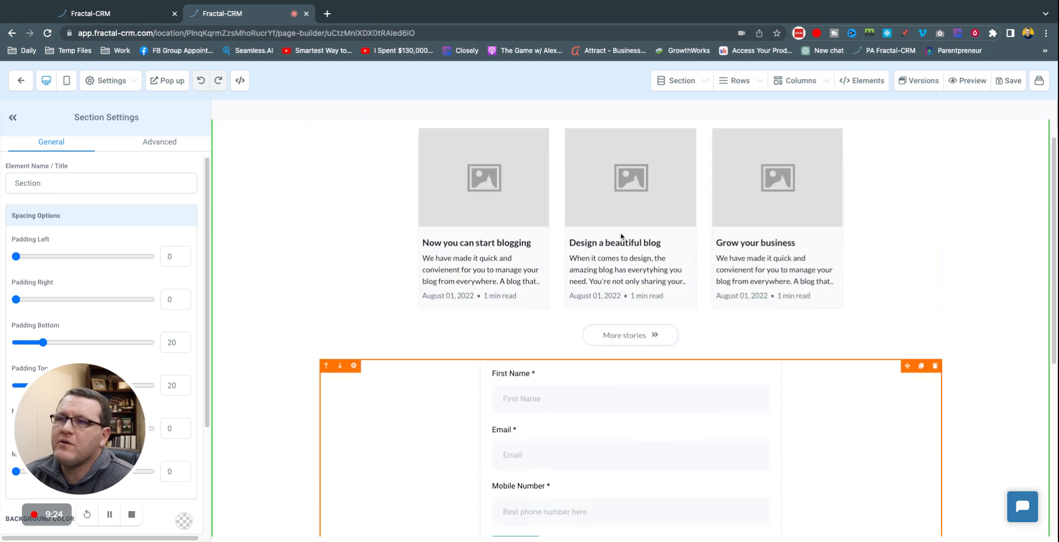
scroll(621, 236, down, 6)
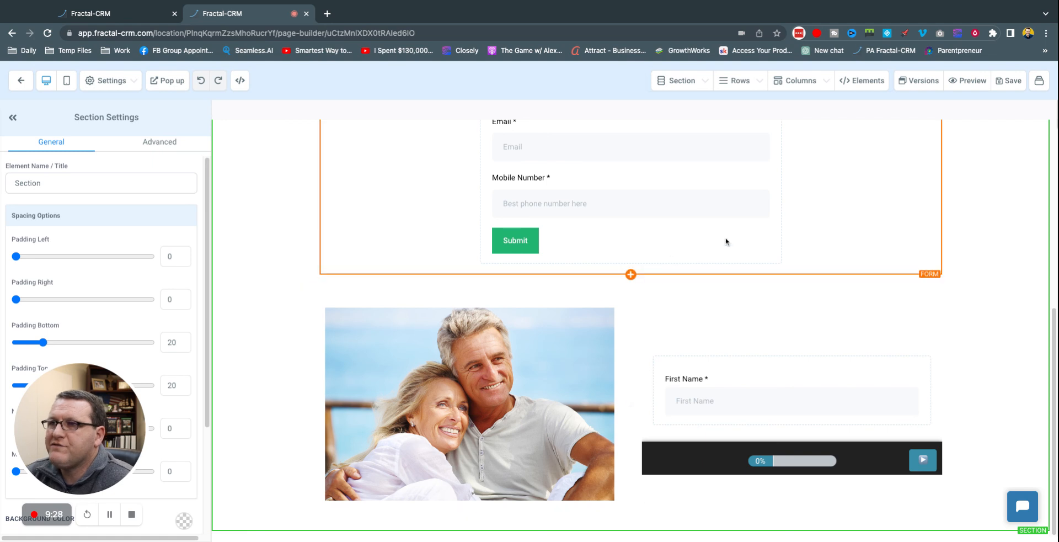
scroll(631, 276, up, 6)
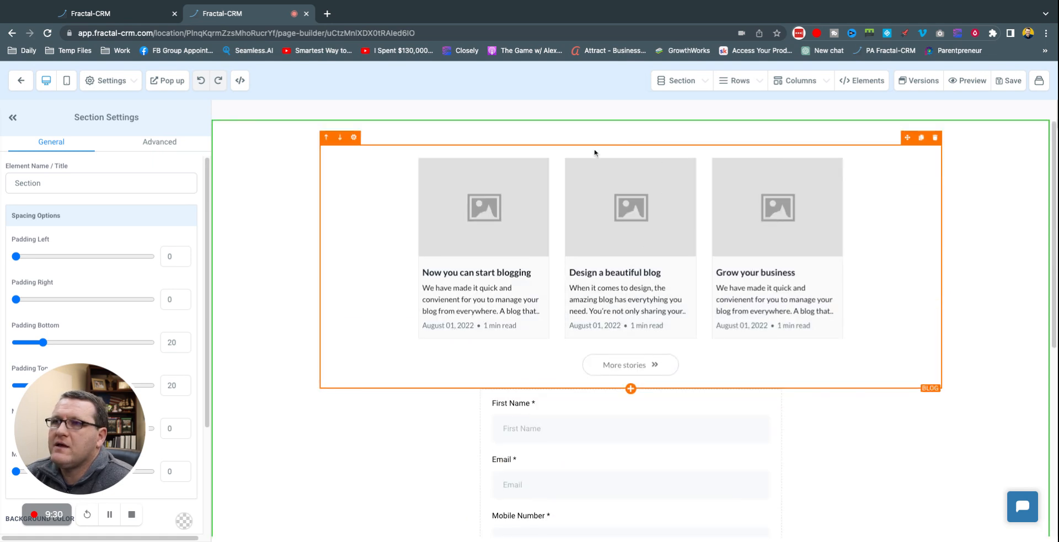
click(630, 385)
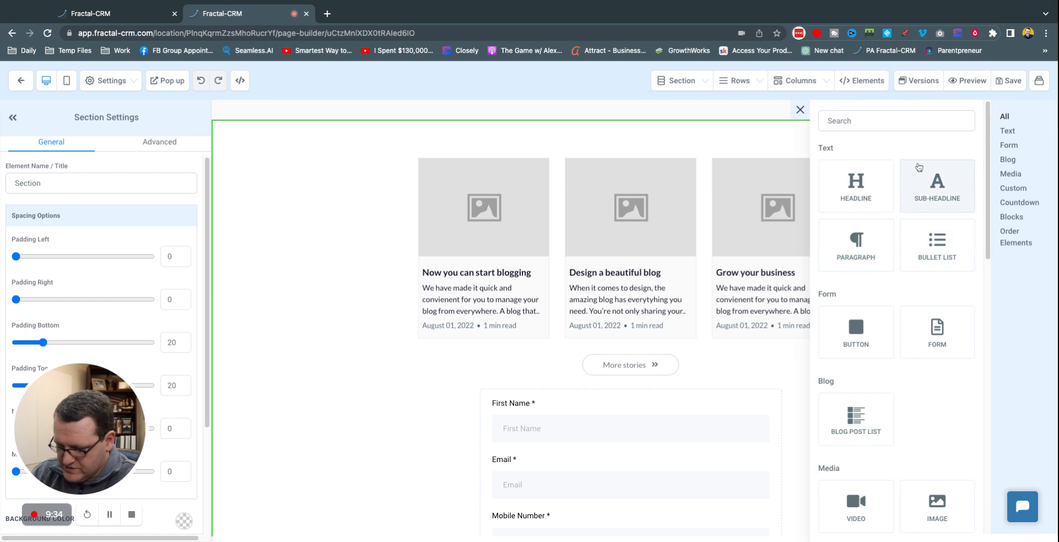
click(849, 124)
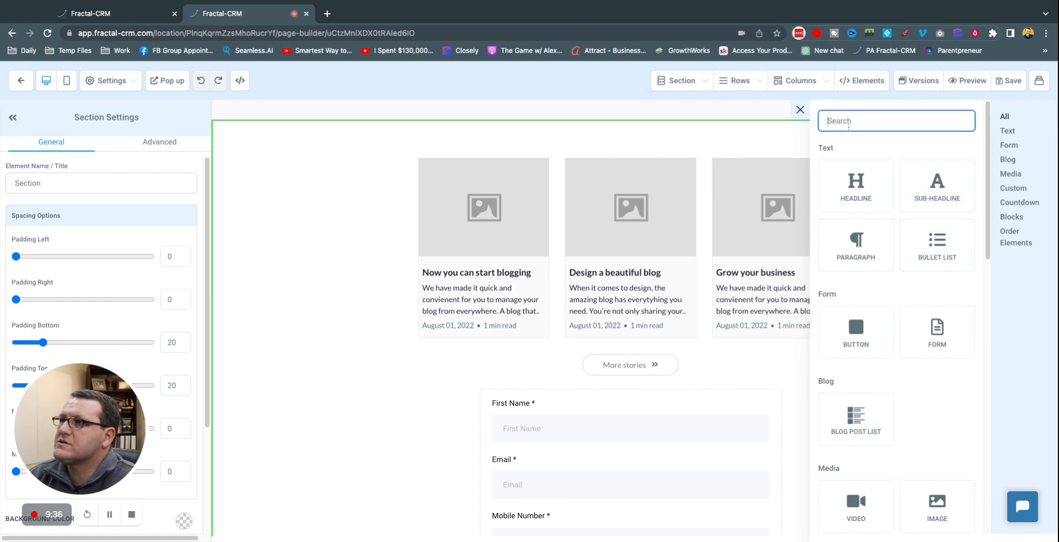
text(calendar)
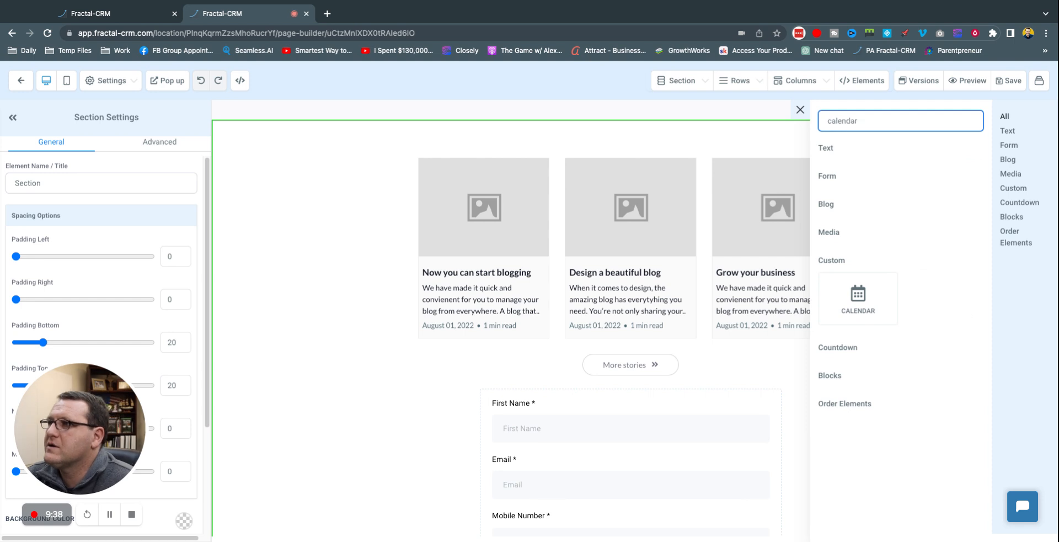
drag(868, 307, 640, 429)
click(546, 264)
click(385, 342)
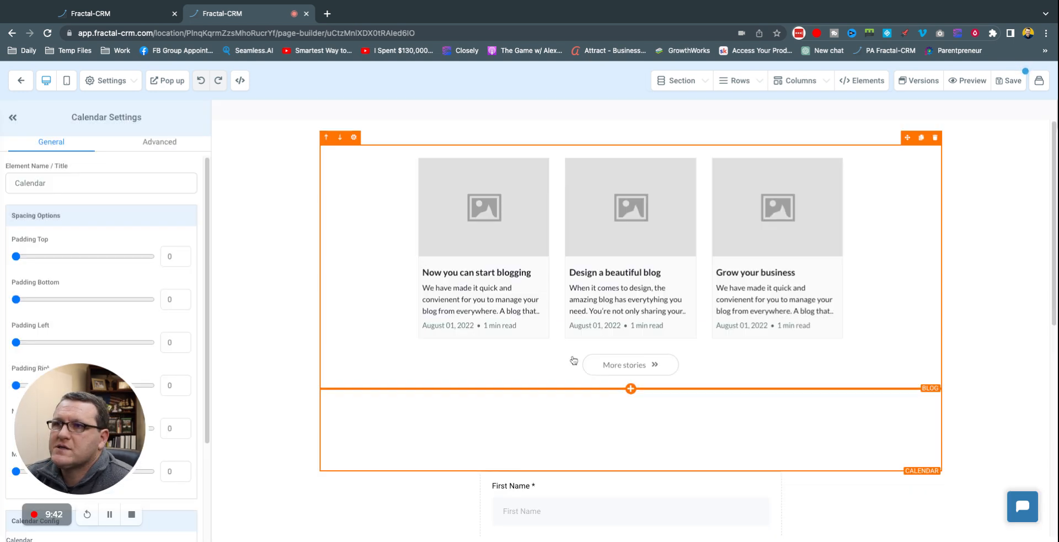
- Set the calendar element's redirect action to "Go to Next step"
scroll(265, 346, down, 6)
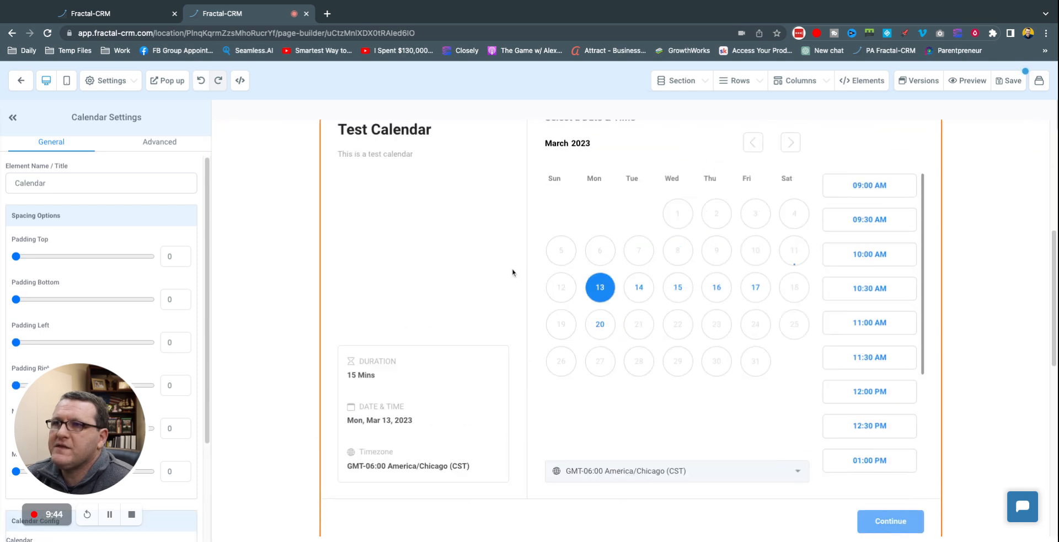
scroll(513, 273, up, 2)
scroll(149, 279, down, 3)
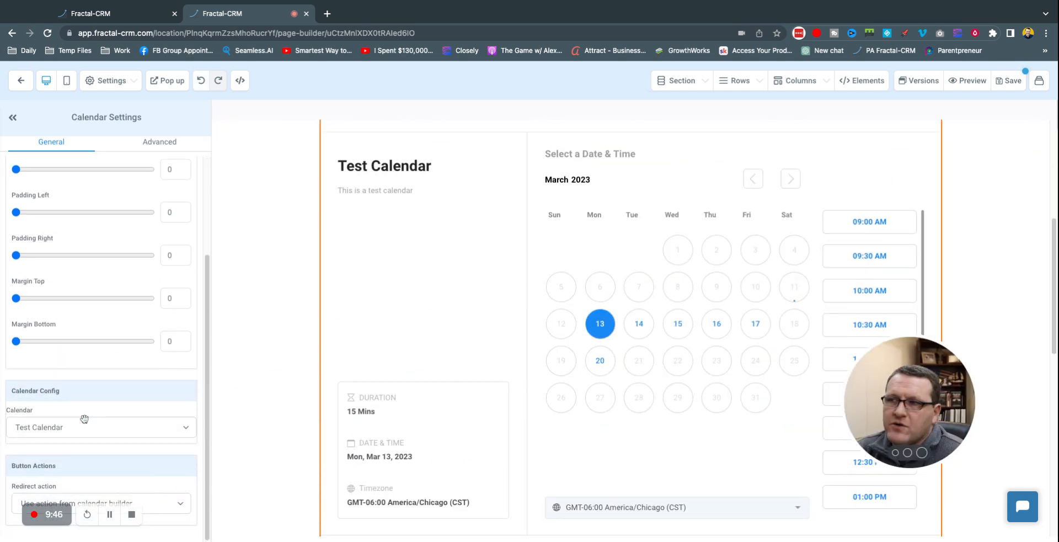
click(178, 505)
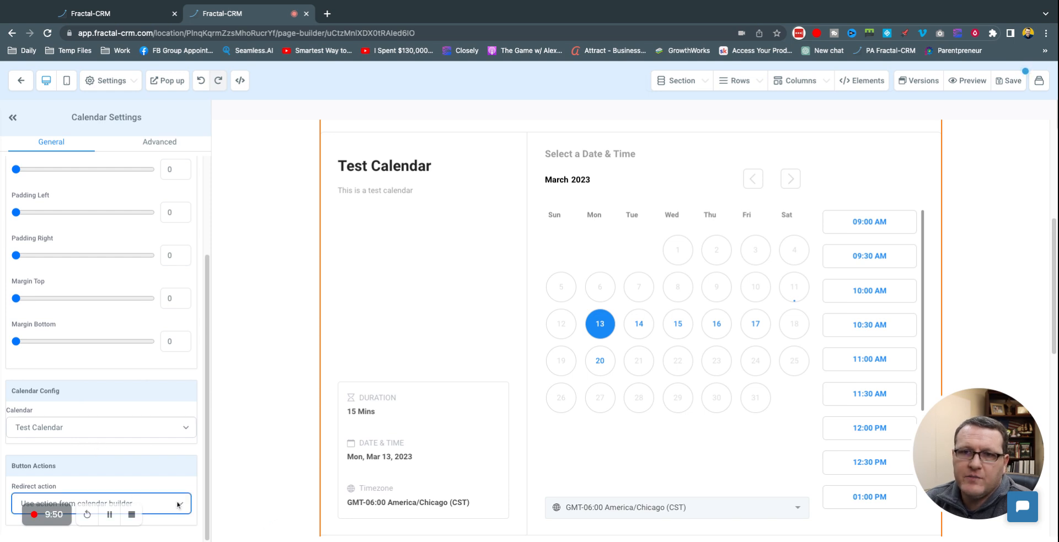
click(192, 490)
click(185, 489)
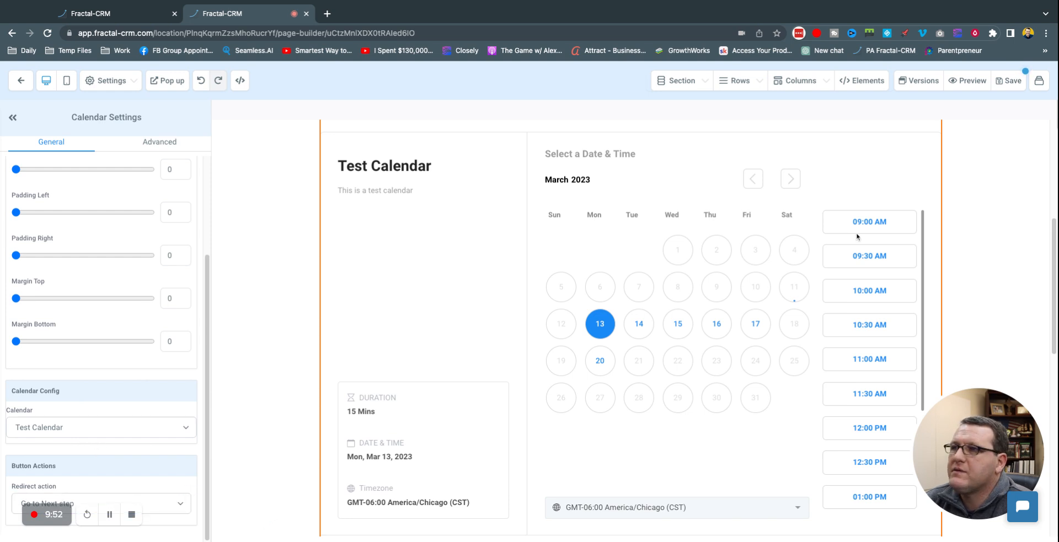
- Save the Optin page and dismiss the SEO metadata form without filling it in
click(1011, 85)
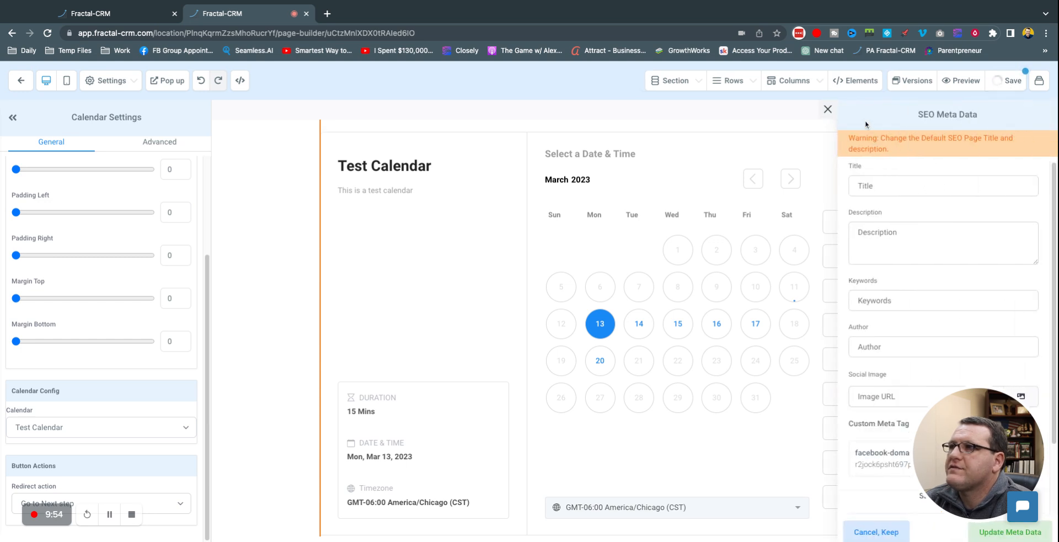
click(828, 109)
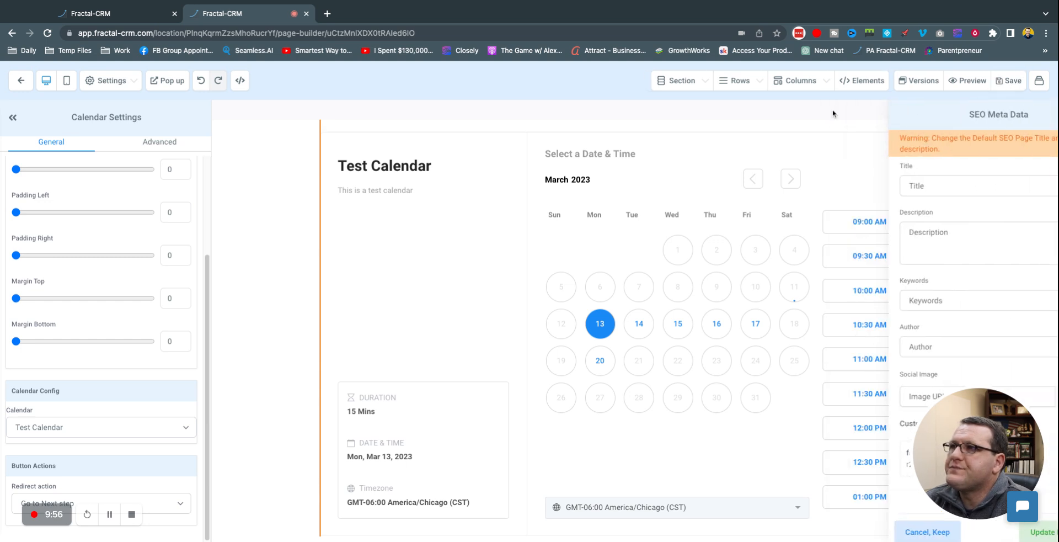
- Return to the funnel overview and open the Calendars section of the account settings
click(142, 15)
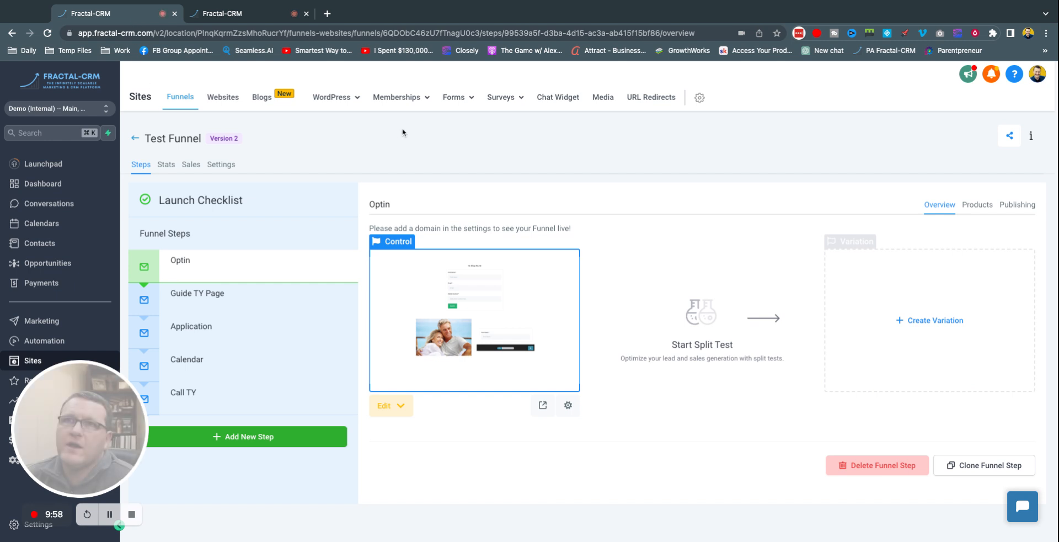
drag(79, 410, 953, 437)
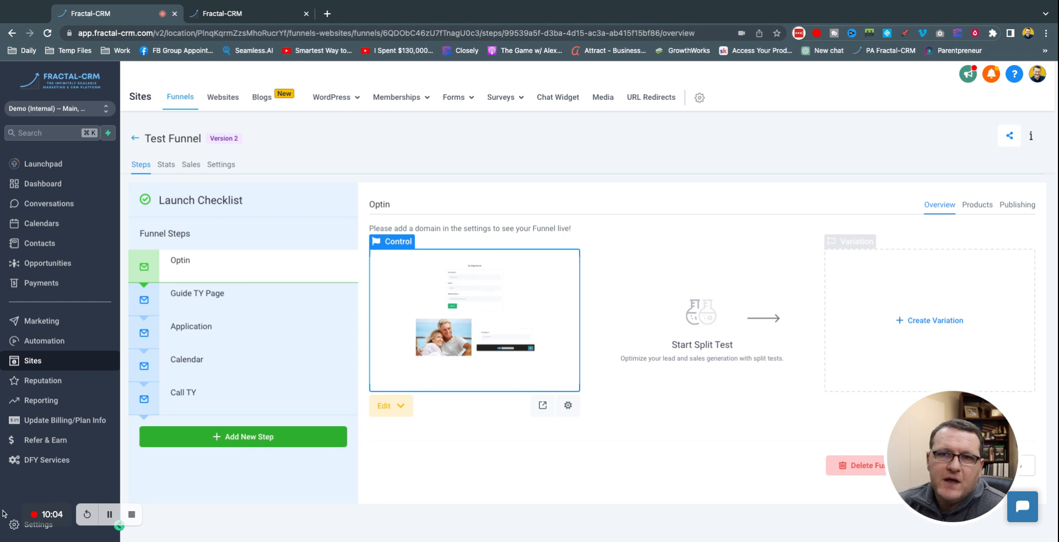
click(13, 528)
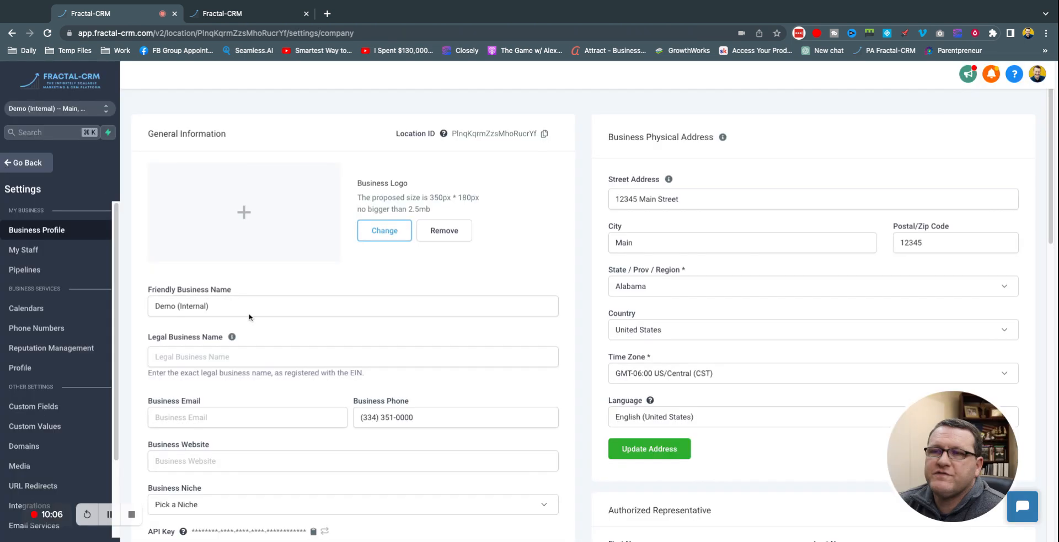
click(32, 308)
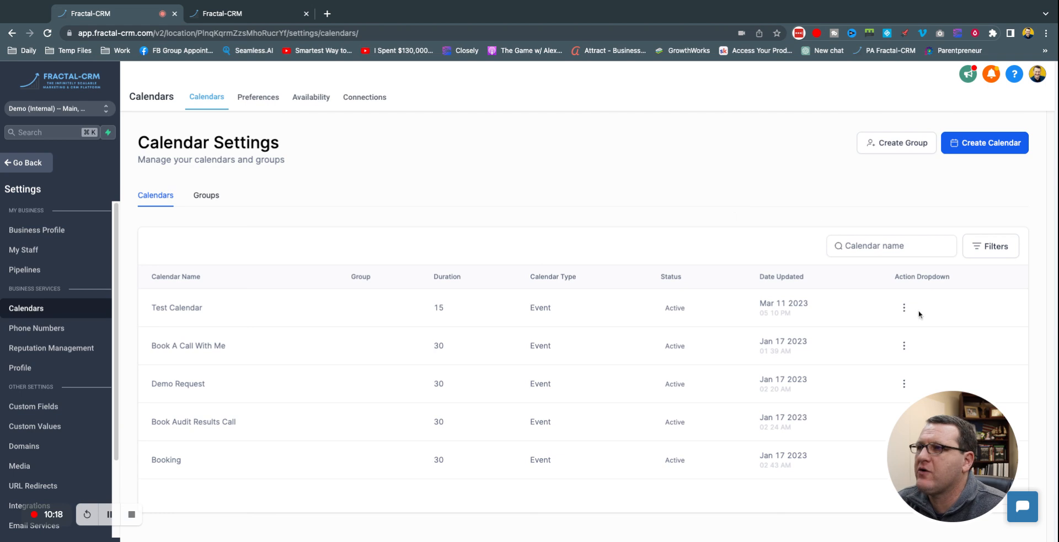
- Copy the scheduling link of Test Calendar from its row actions
click(905, 308)
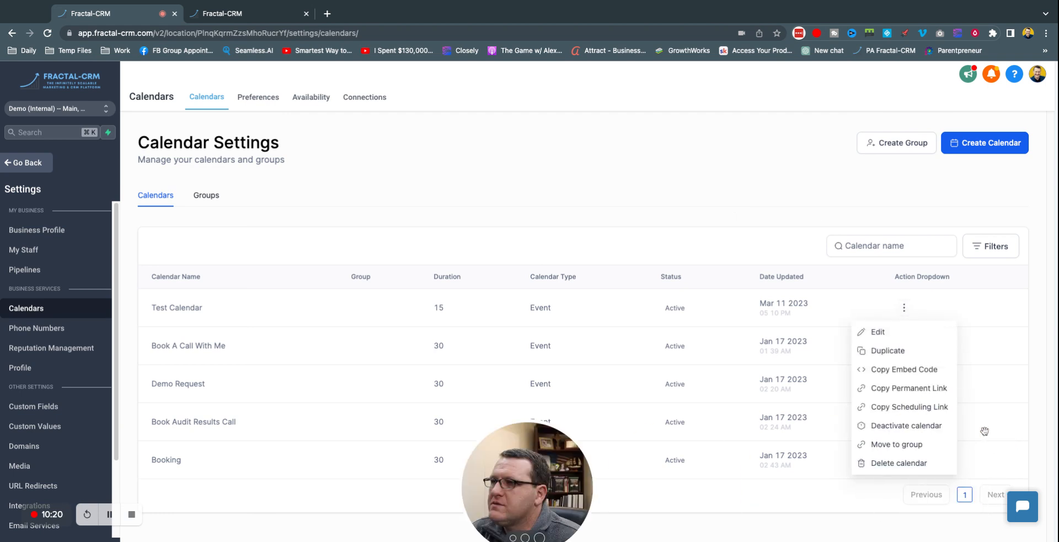
click(905, 310)
click(912, 312)
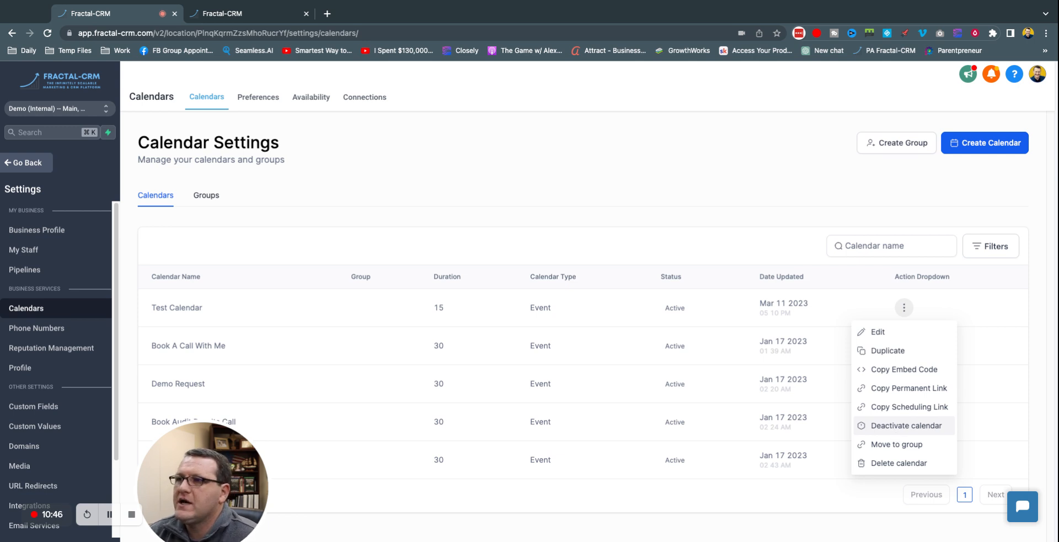
click(913, 407)
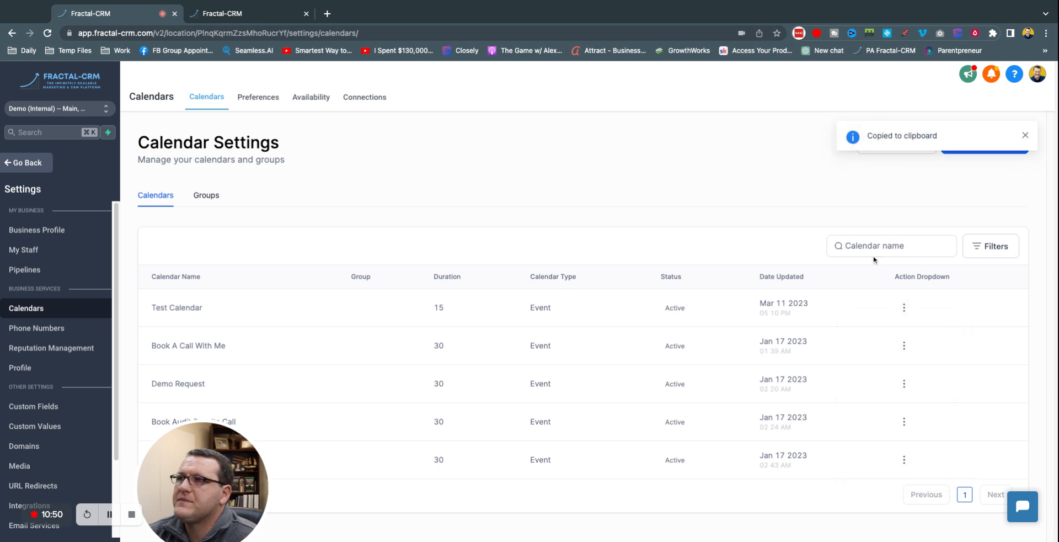
- Open the copied scheduling link in a new browser tab
click(328, 14)
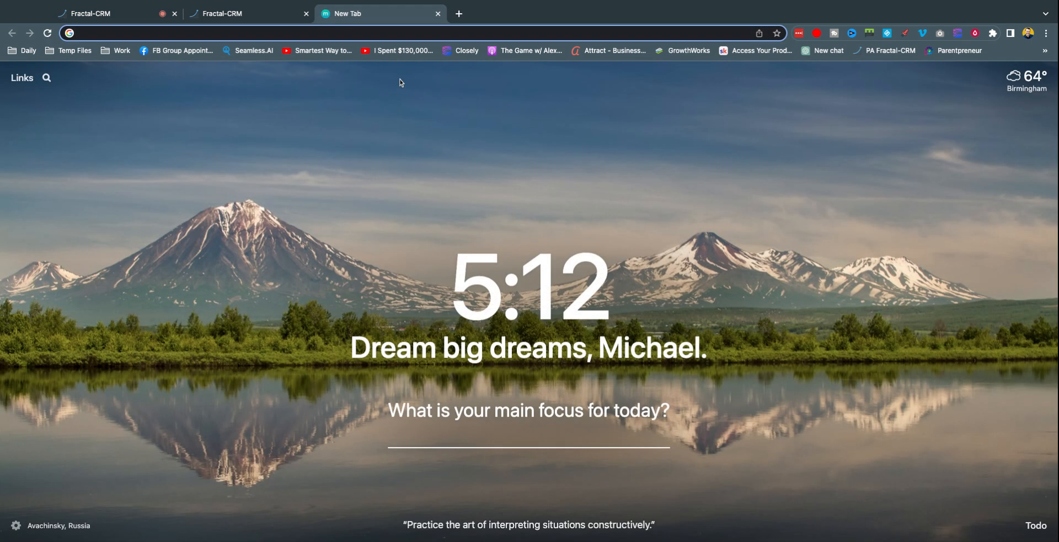
key(super+v)
key(Return)
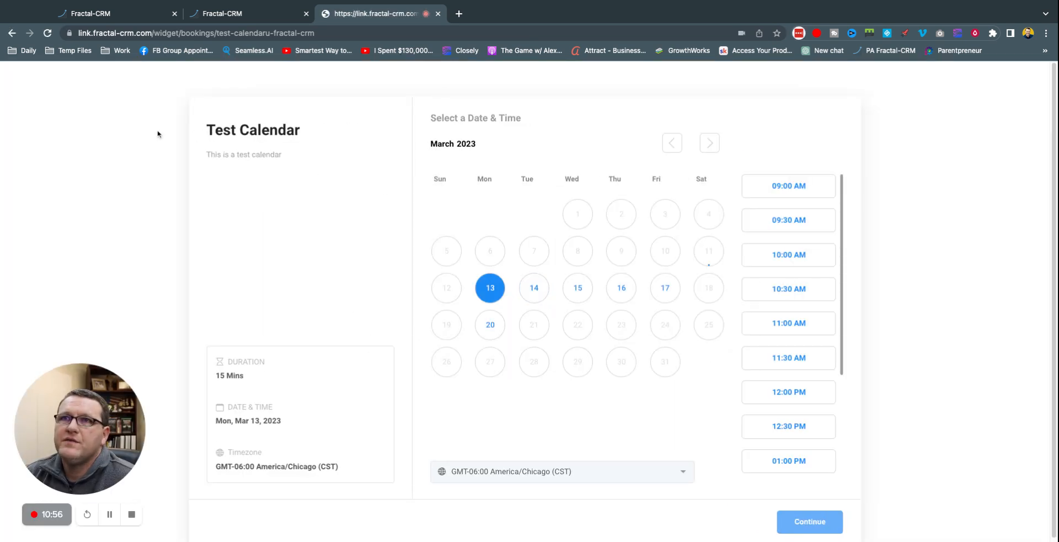
- Examine the public Test Calendar booking page, including its dates and time slots
click(218, 34)
click(151, 173)
drag(87, 409, 963, 412)
scroll(640, 229, down, 1)
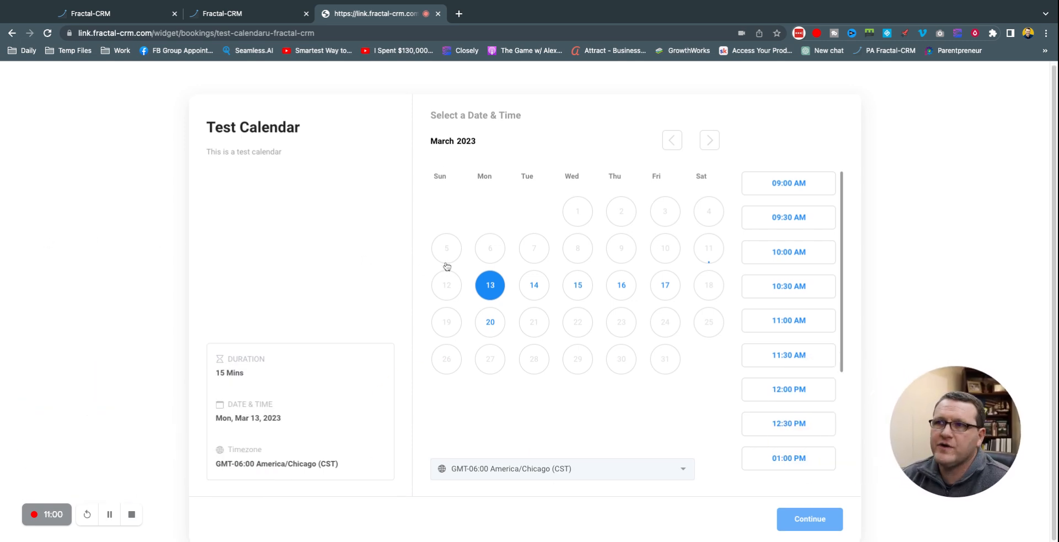
scroll(795, 279, down, 3)
scroll(806, 281, up, 4)
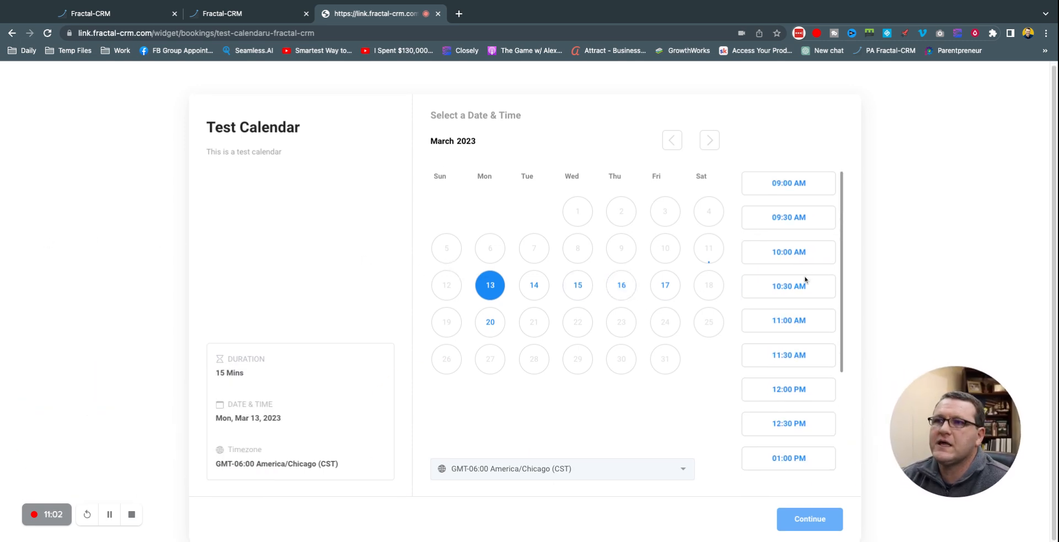
click(228, 16)
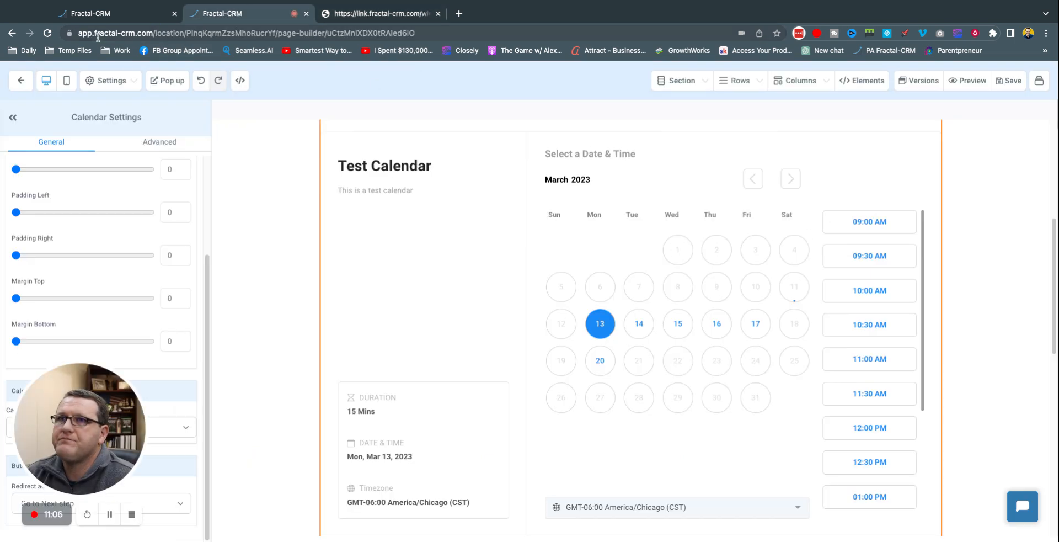
click(123, 18)
click(904, 308)
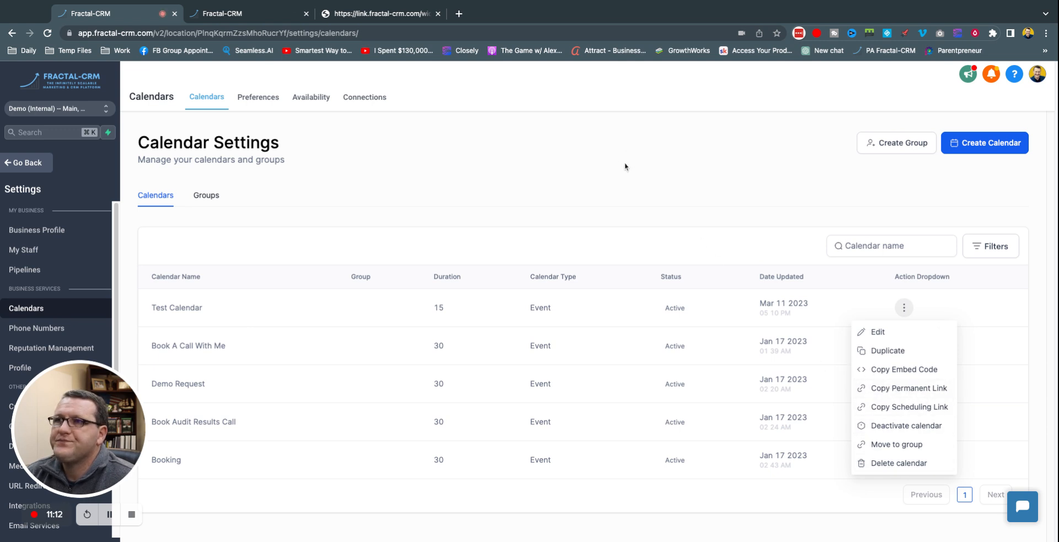
- Choose the 02:00 PM slot on March 13 on the booking page and review the contact information form's fields
click(381, 13)
scroll(789, 331, down, 3)
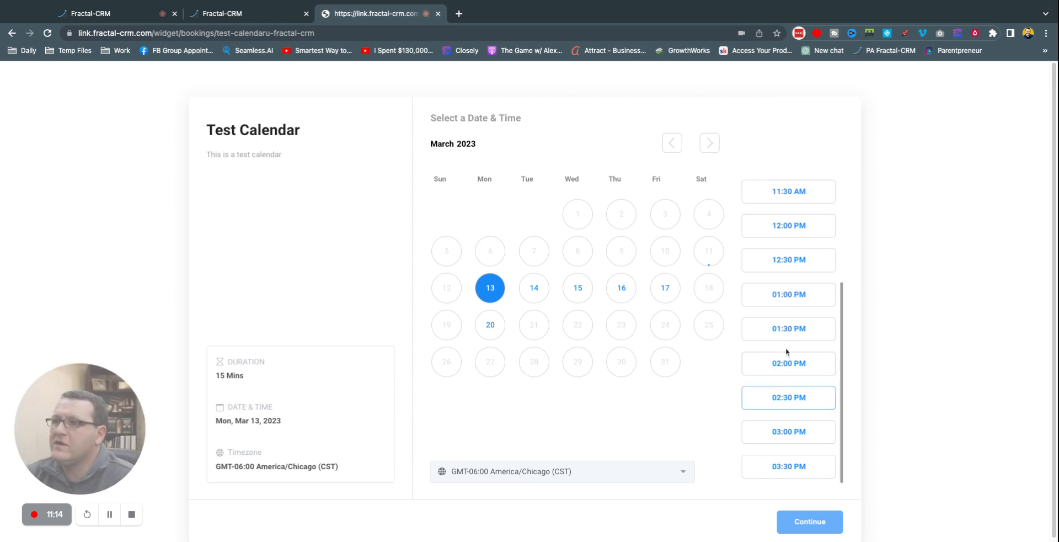
click(792, 365)
click(810, 522)
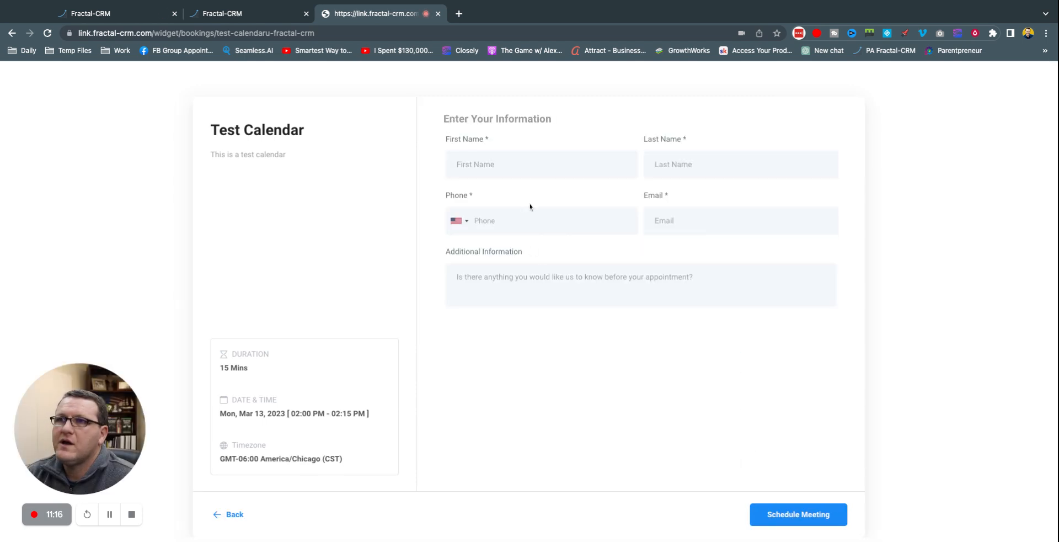
mouse_move(436, 126)
mouse_down()
mouse_move(487, 140)
mouse_move(530, 215)
mouse_move(668, 196)
mouse_move(473, 196)
mouse_move(523, 252)
mouse_up()
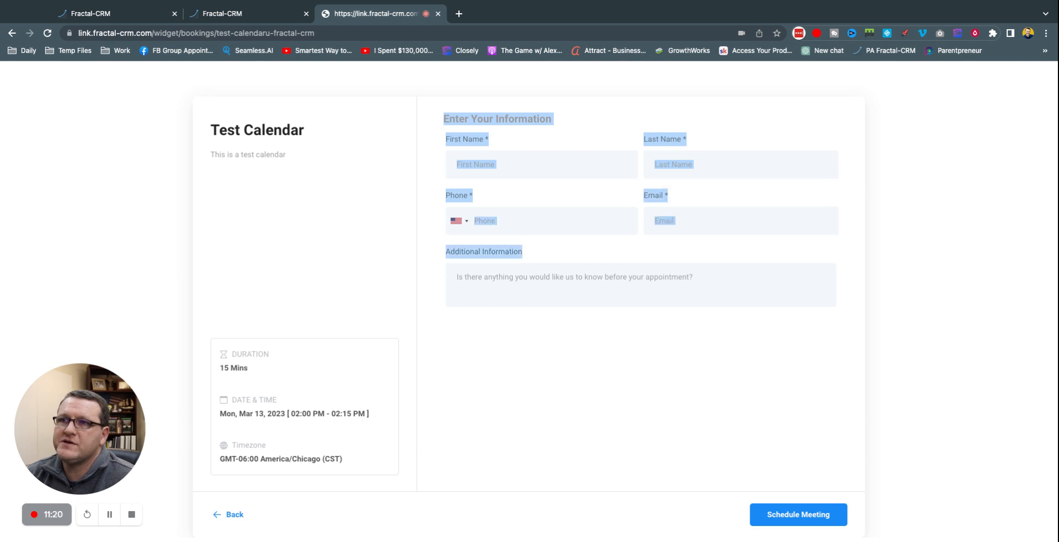
click(484, 160)
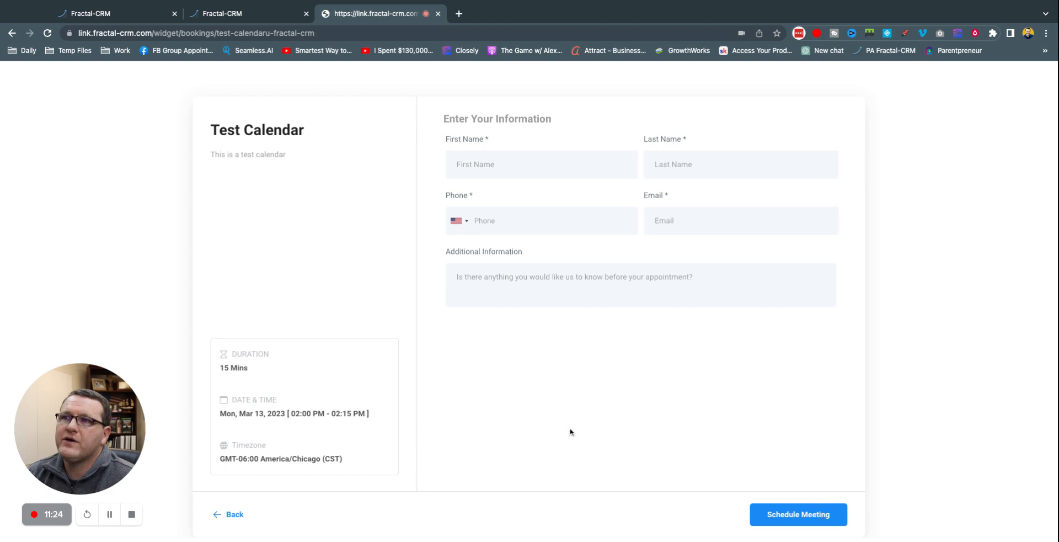
- Go back to the date selection on the booking page and choose the 10:00 AM slot
click(234, 515)
drag(292, 160, 206, 157)
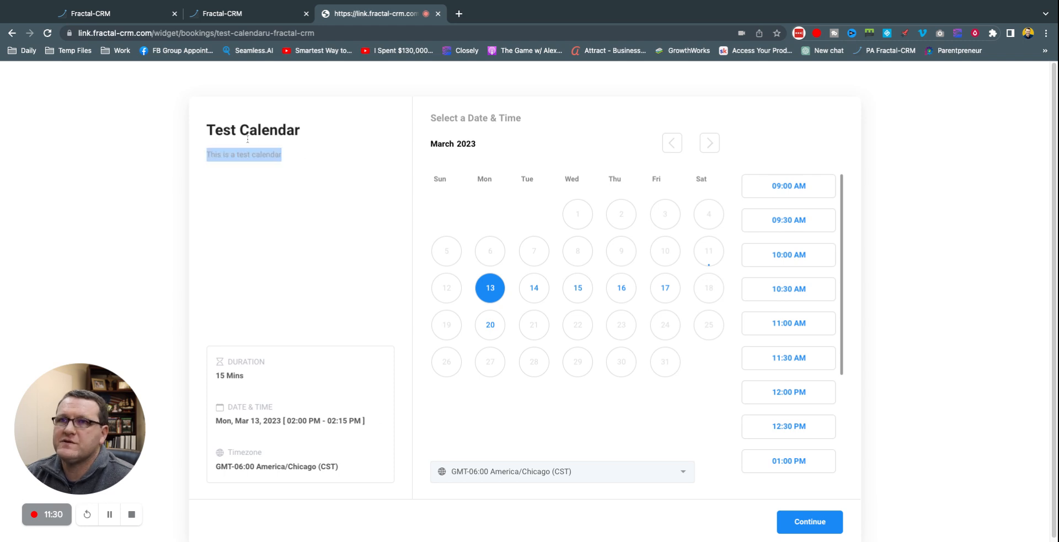
click(290, 168)
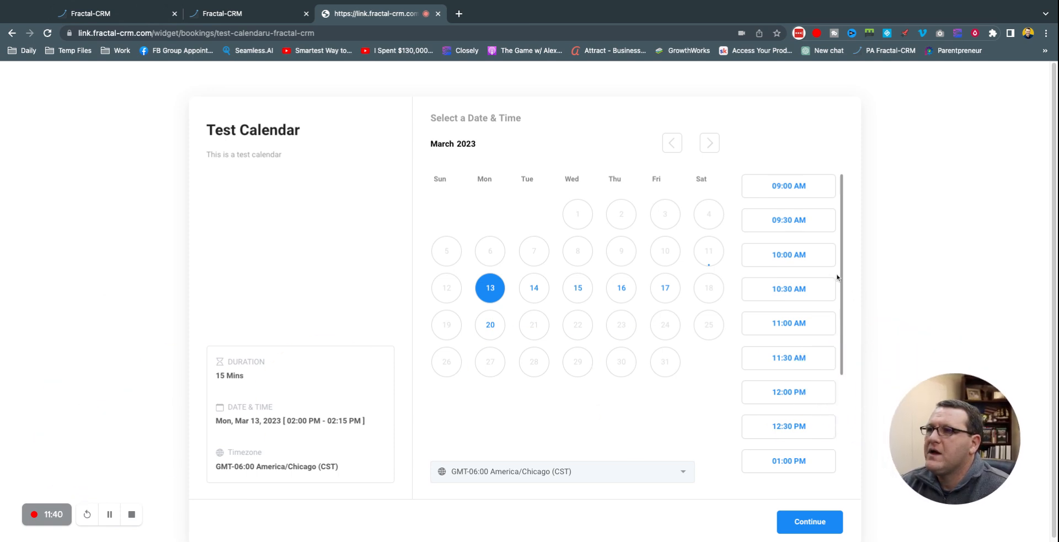
click(801, 259)
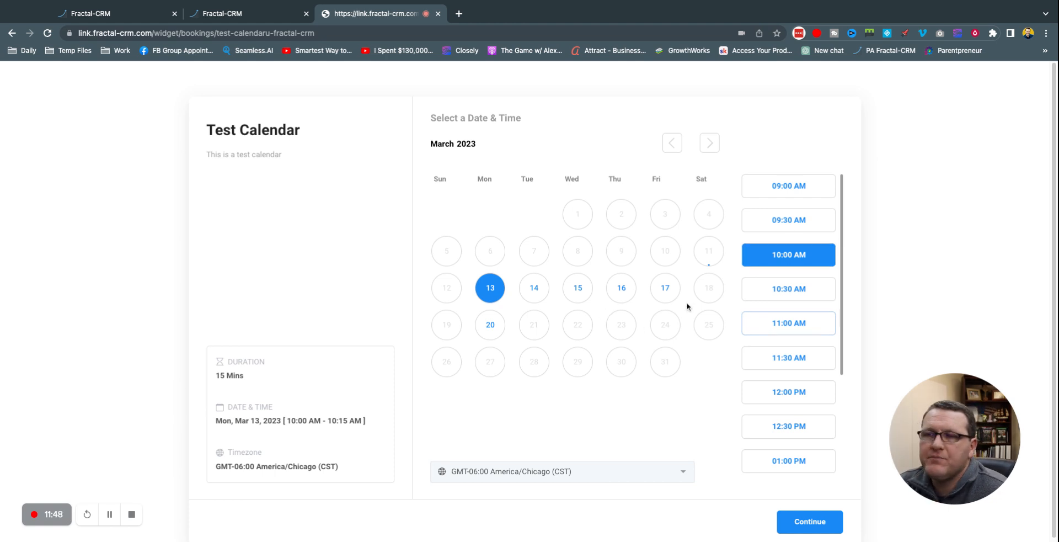
drag(103, 118, 106, 135)
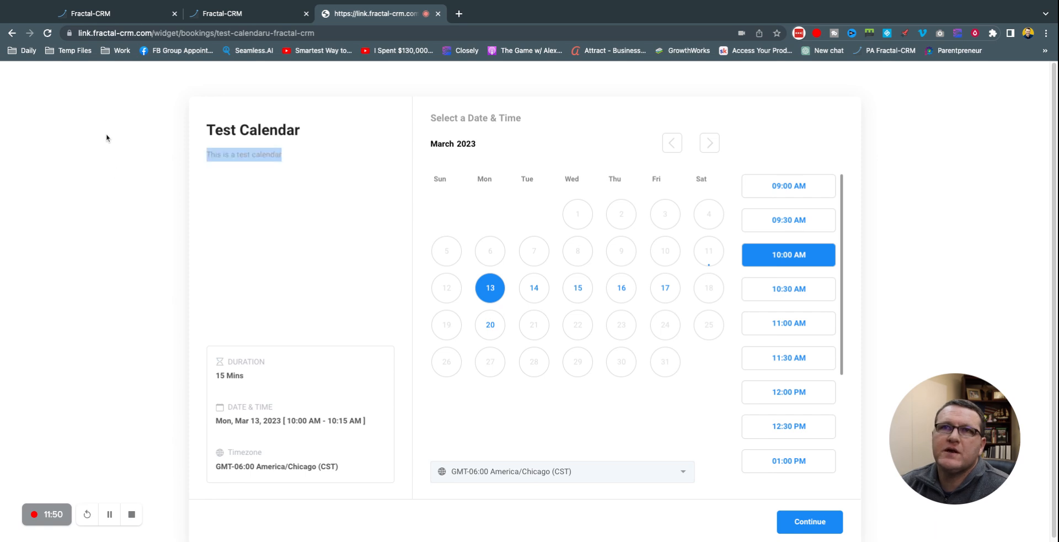
- Leave the calendar settings and start creating a new workflow in the Automation area
click(133, 13)
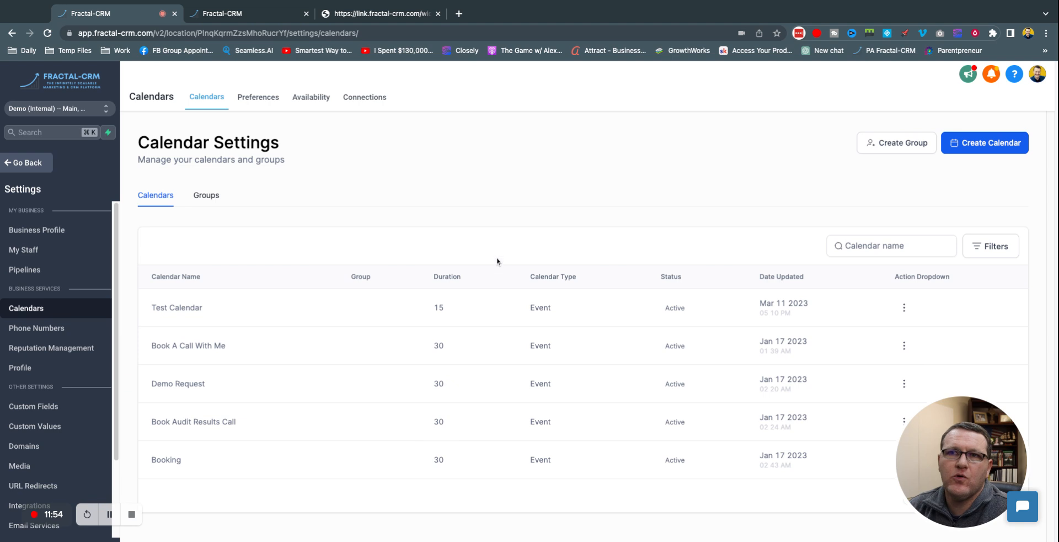
click(25, 162)
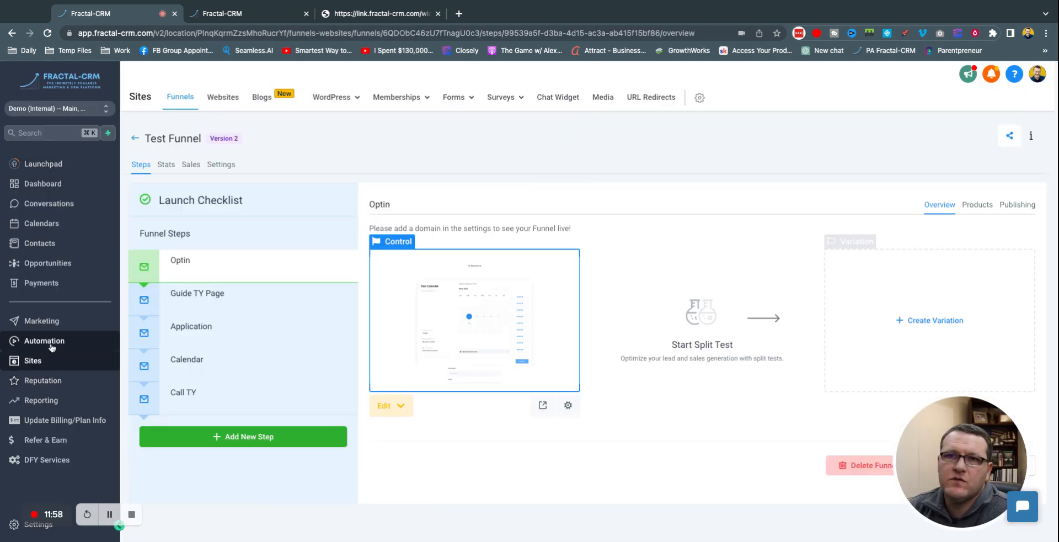
click(51, 343)
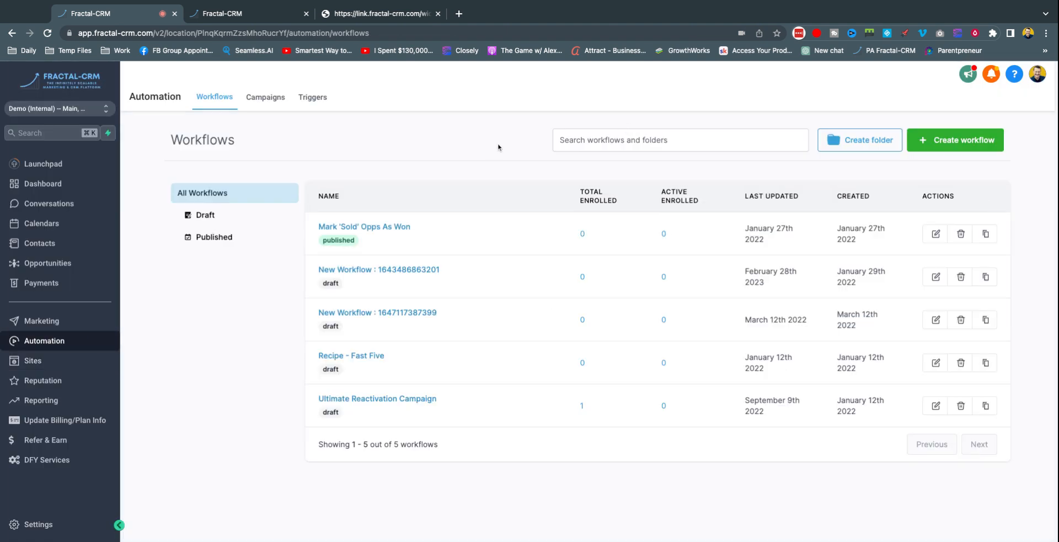
click(963, 145)
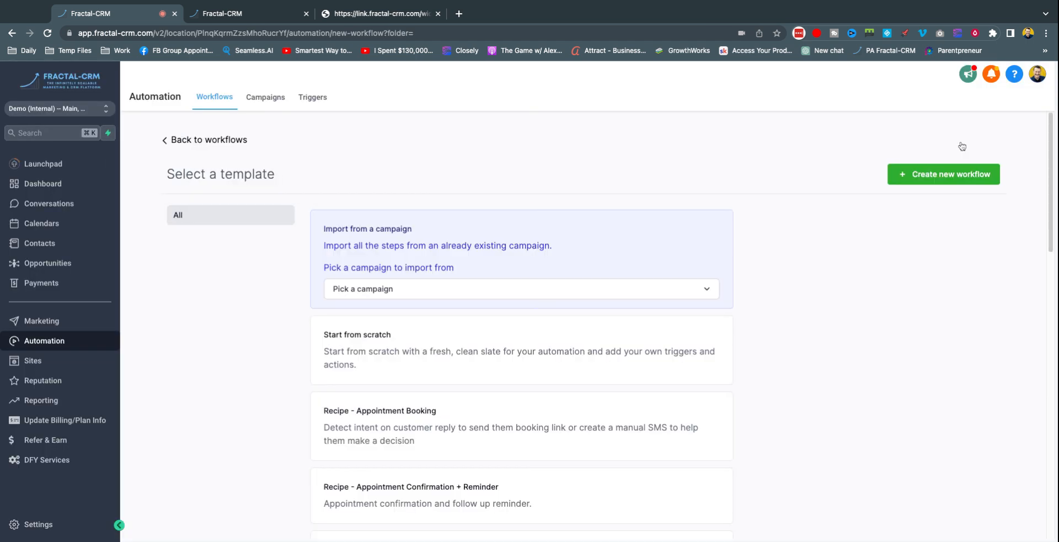
- Look through the workflow recipe templates, especially those for appointment booking, confirmation and reminders
scroll(886, 225, down, 4)
scroll(877, 230, up, 2)
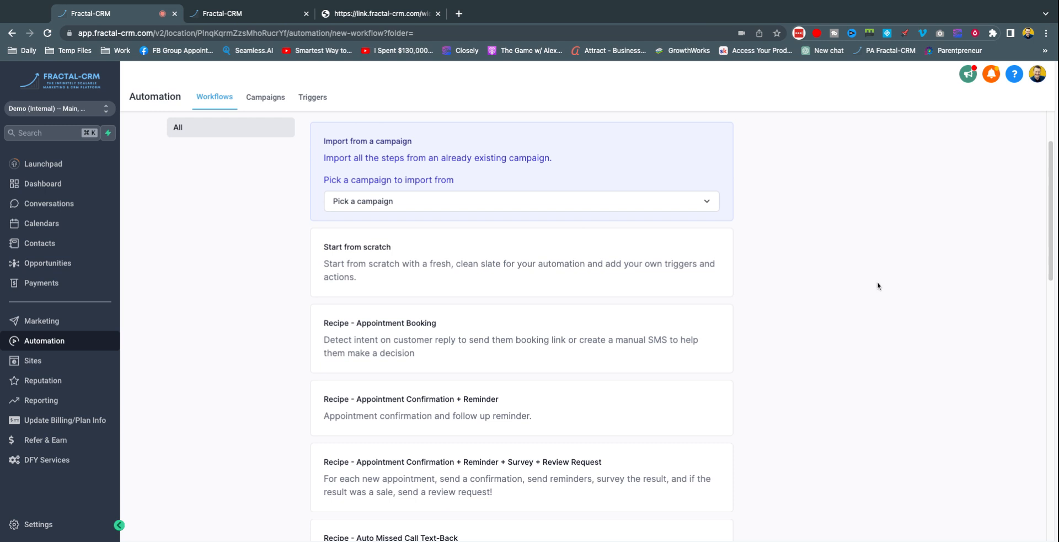
scroll(879, 286, up, 2)
scroll(898, 269, down, 2)
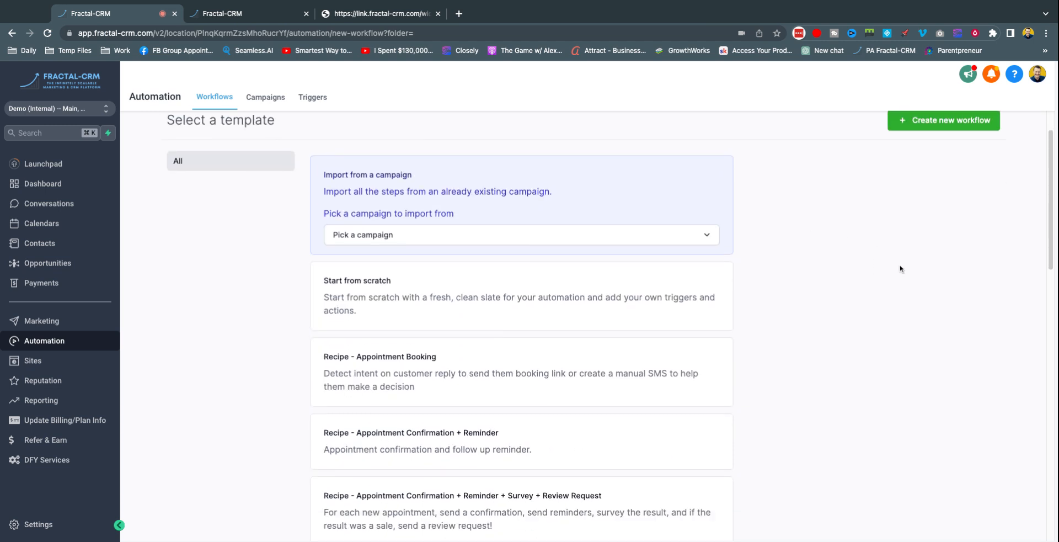
scroll(245, 278, down, 2)
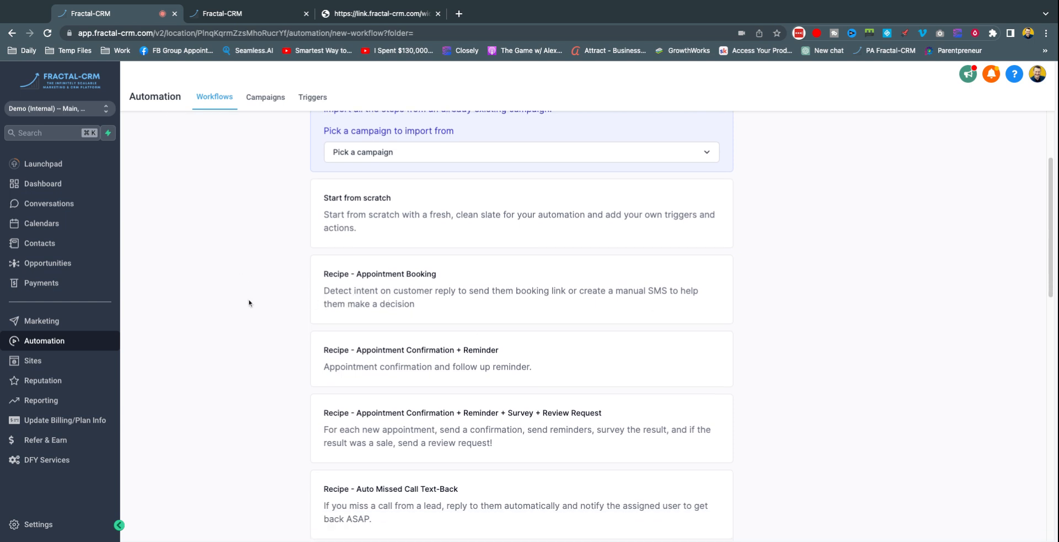
scroll(245, 297, down, 4)
scroll(239, 293, up, 2)
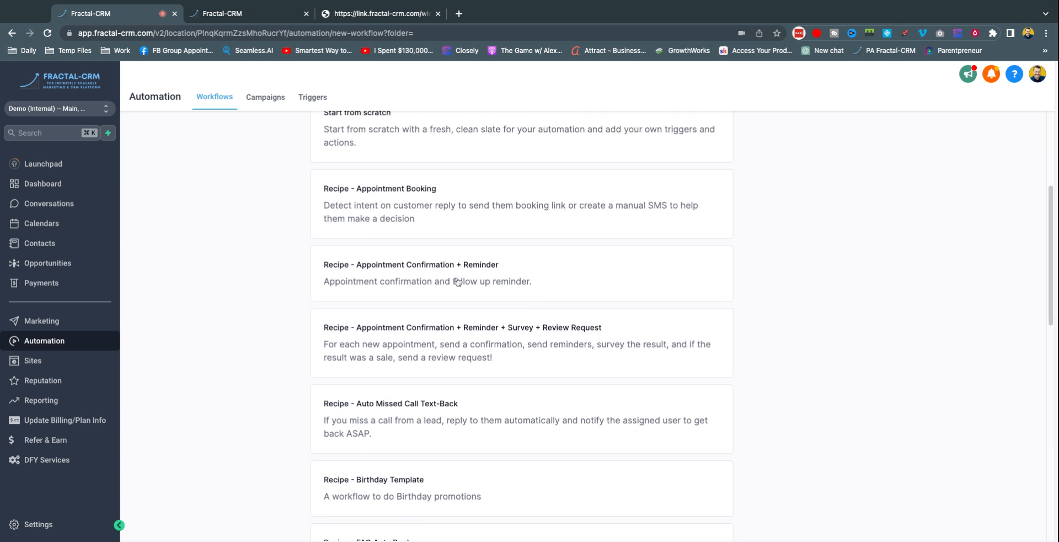
scroll(432, 282, down, 1)
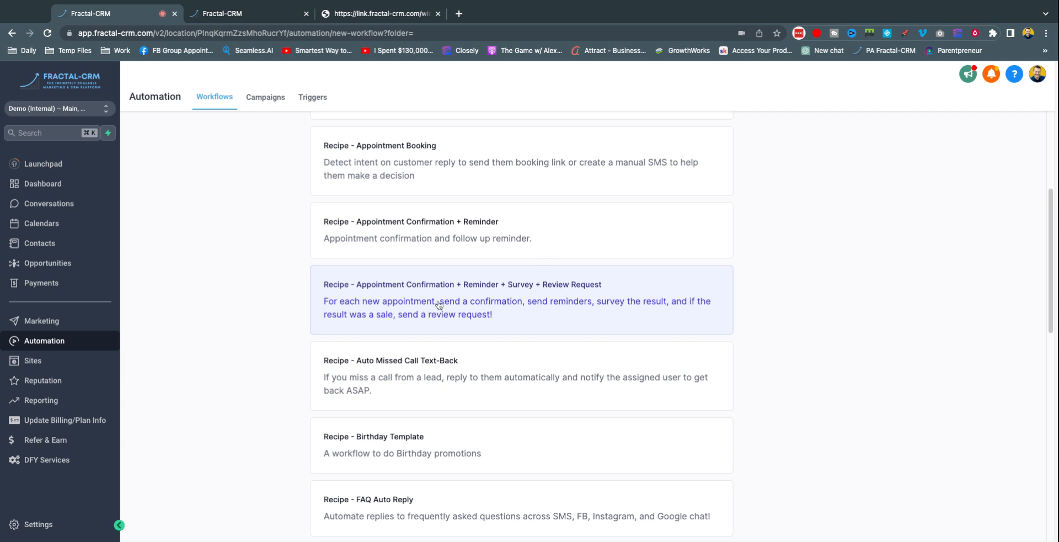
scroll(244, 286, down, 3)
scroll(254, 265, down, 8)
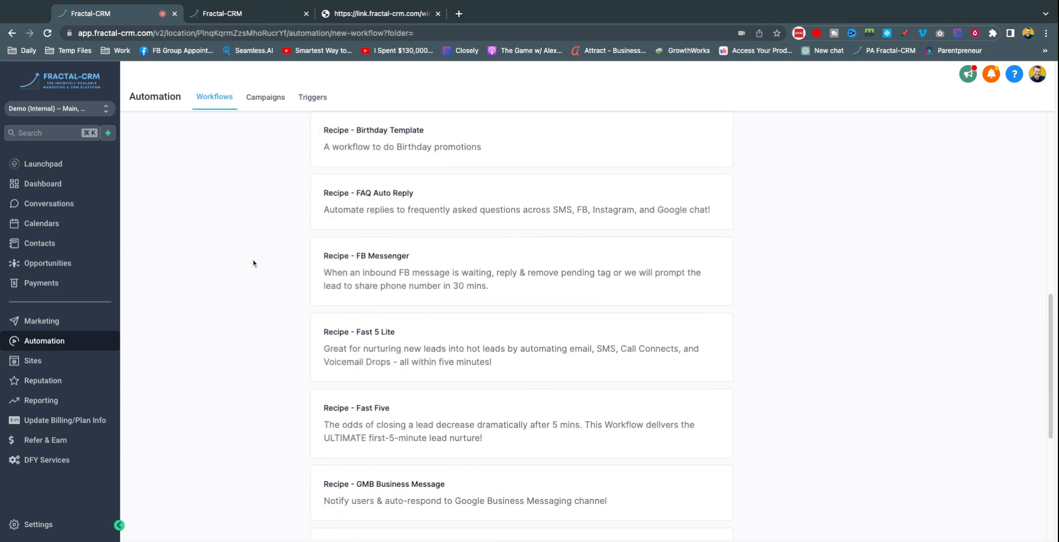
scroll(252, 264, down, 1)
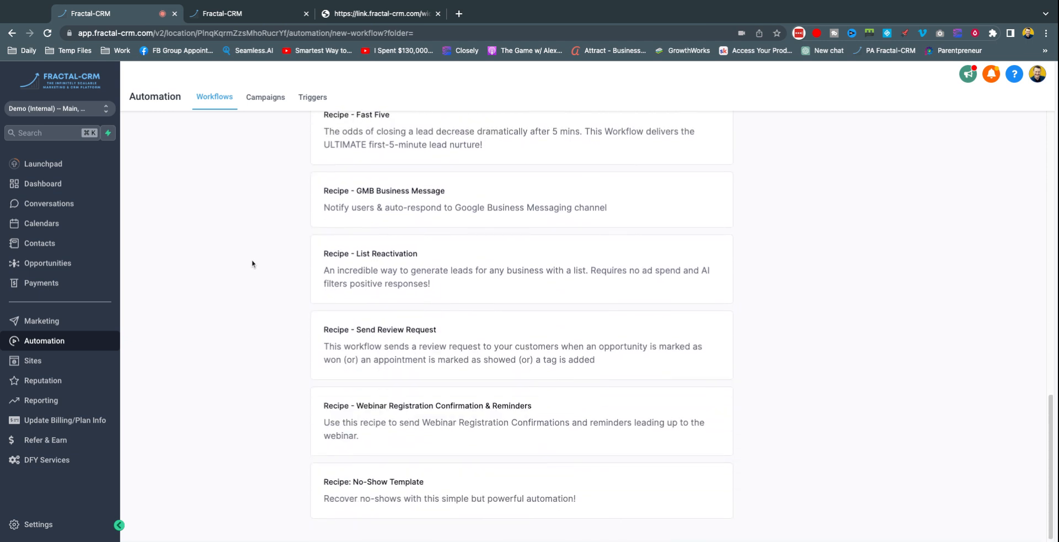
scroll(416, 414, up, 4)
scroll(389, 386, up, 12)
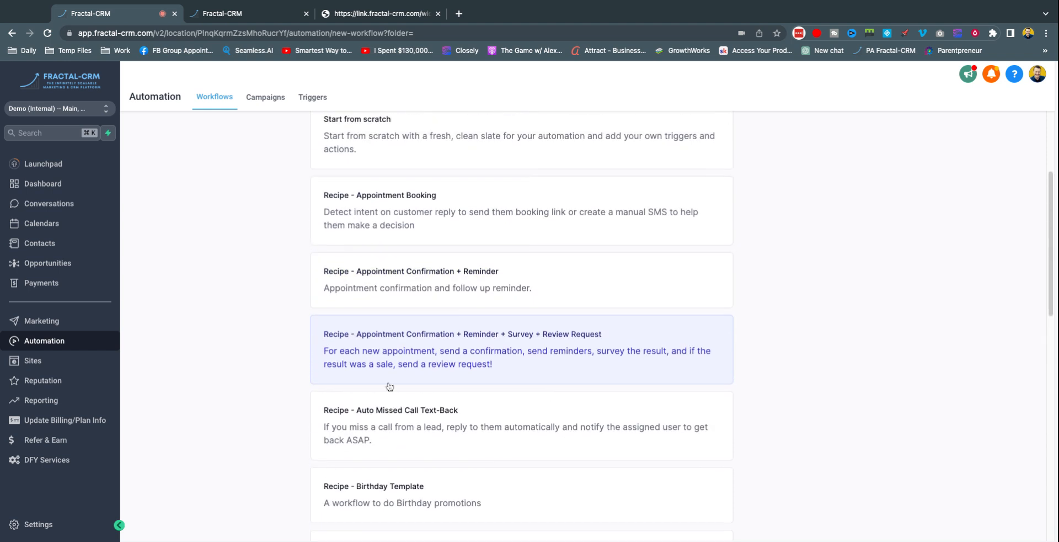
- Create a new workflow from the "Recipe - Appointment Confirmation + Reminder" template
scroll(497, 408, down, 2)
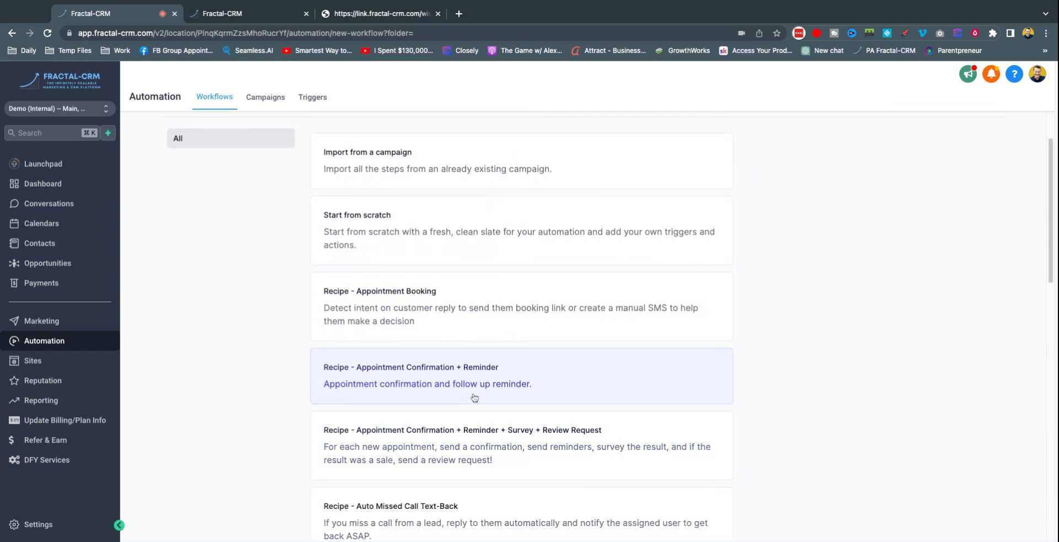
scroll(828, 312, up, 2)
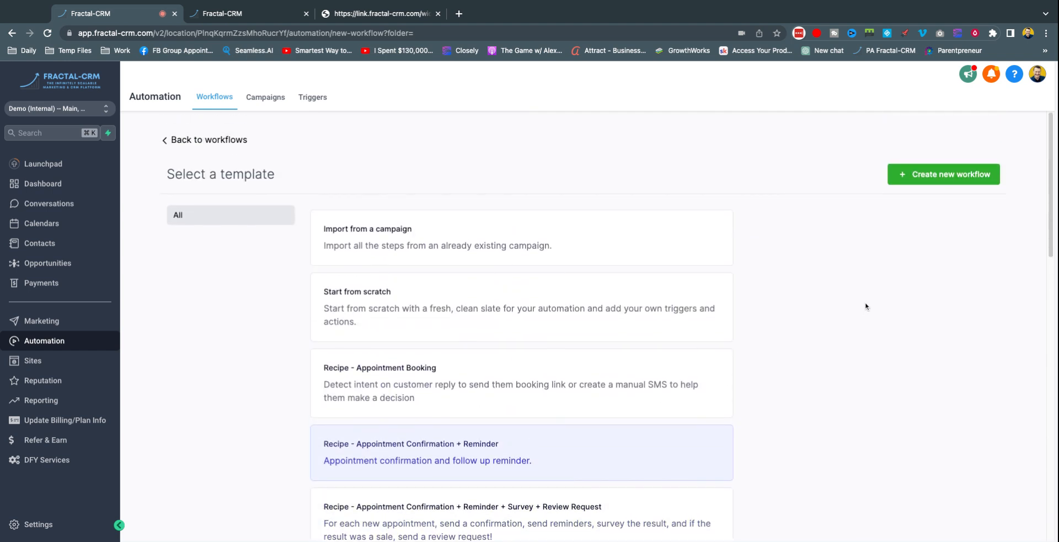
click(938, 181)
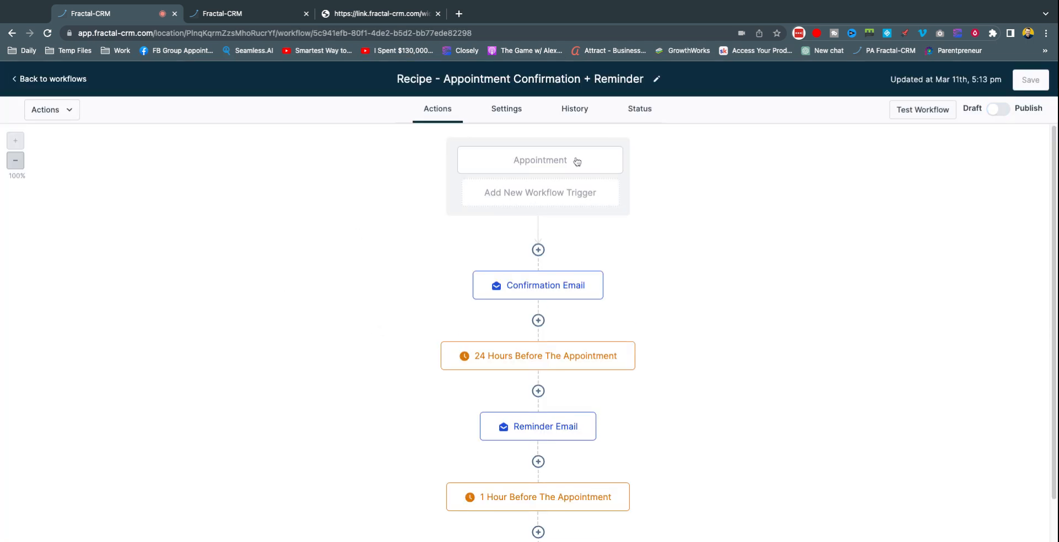
- Open the workflow's Appointment trigger and review the options of its event type and appointment status filters
click(541, 160)
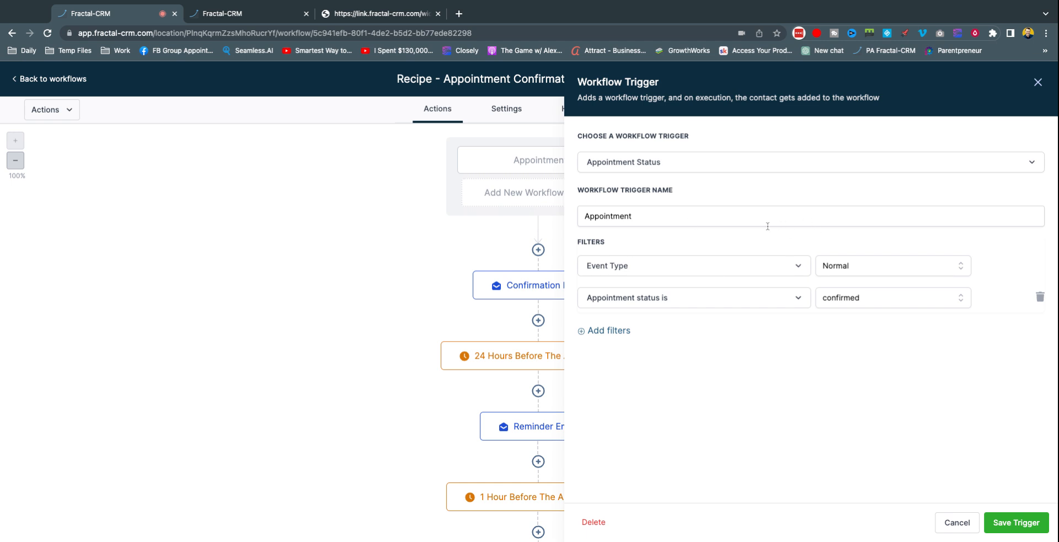
click(870, 266)
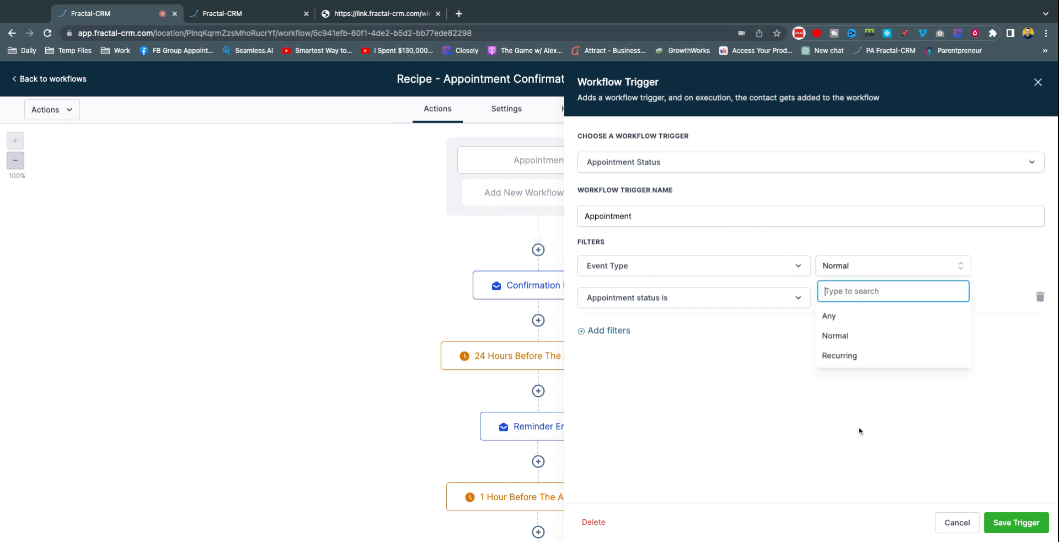
click(854, 378)
click(731, 306)
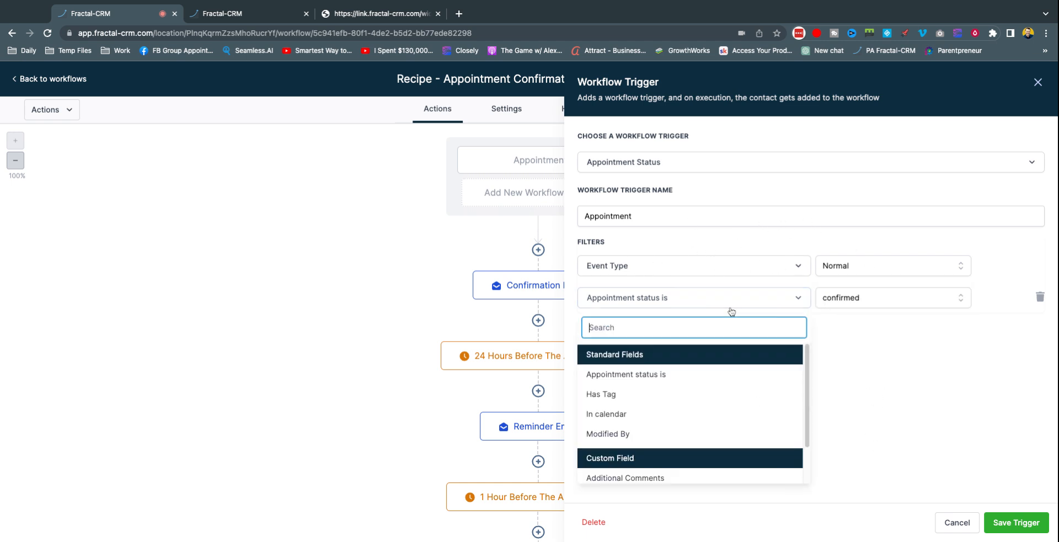
click(885, 293)
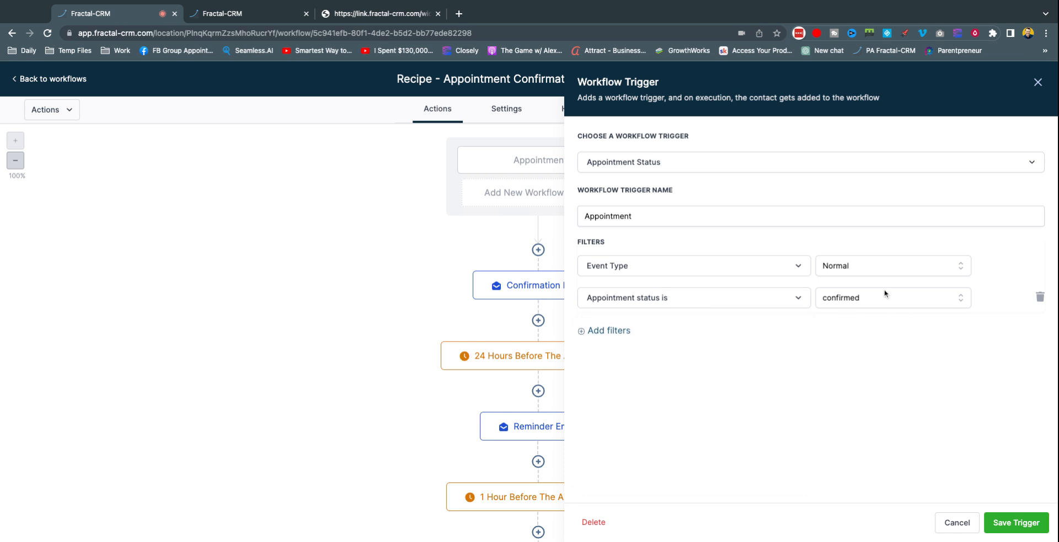
- Try an In calendar filter set to Test Calendar on the Appointment trigger, and remove that filter
click(621, 335)
click(674, 338)
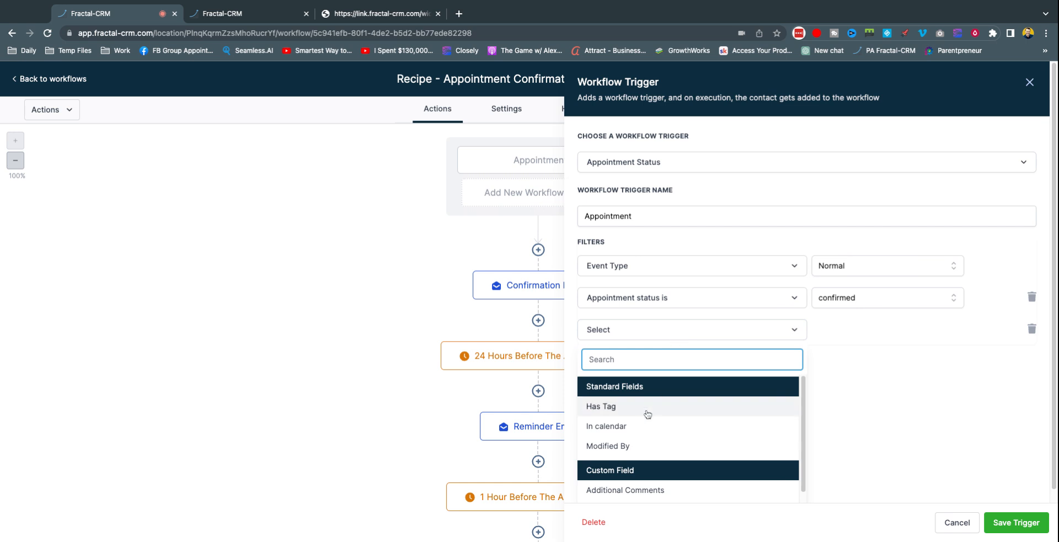
click(607, 433)
click(836, 334)
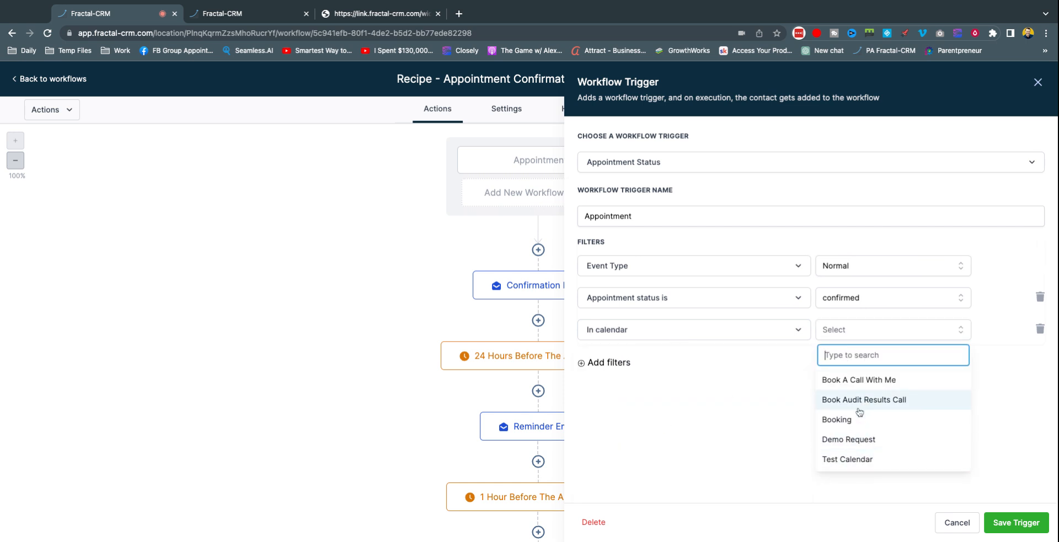
click(849, 459)
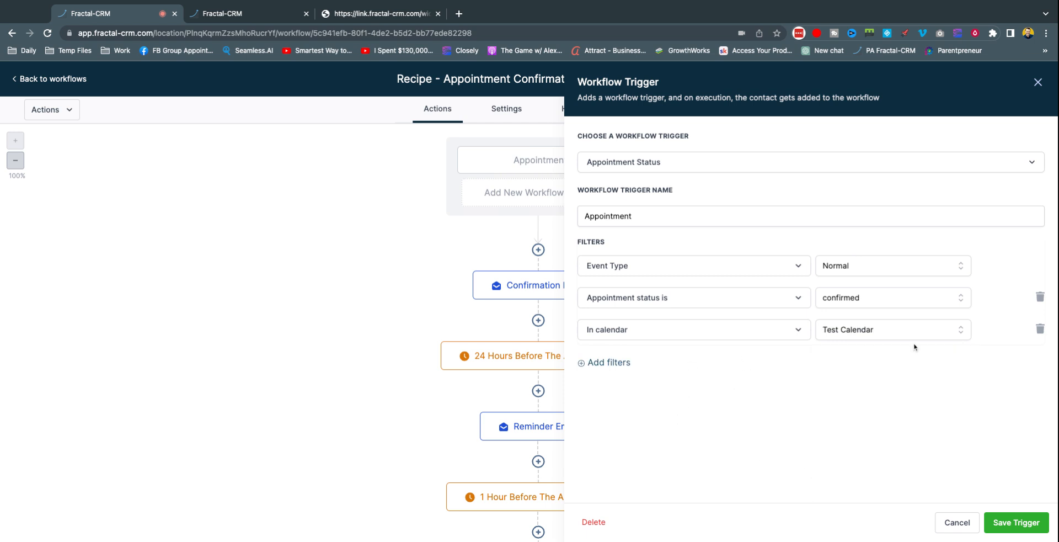
click(1041, 329)
- Try a Has Tag filter on the Appointment trigger and look through the tags it offers
click(615, 335)
click(625, 334)
click(643, 413)
click(854, 331)
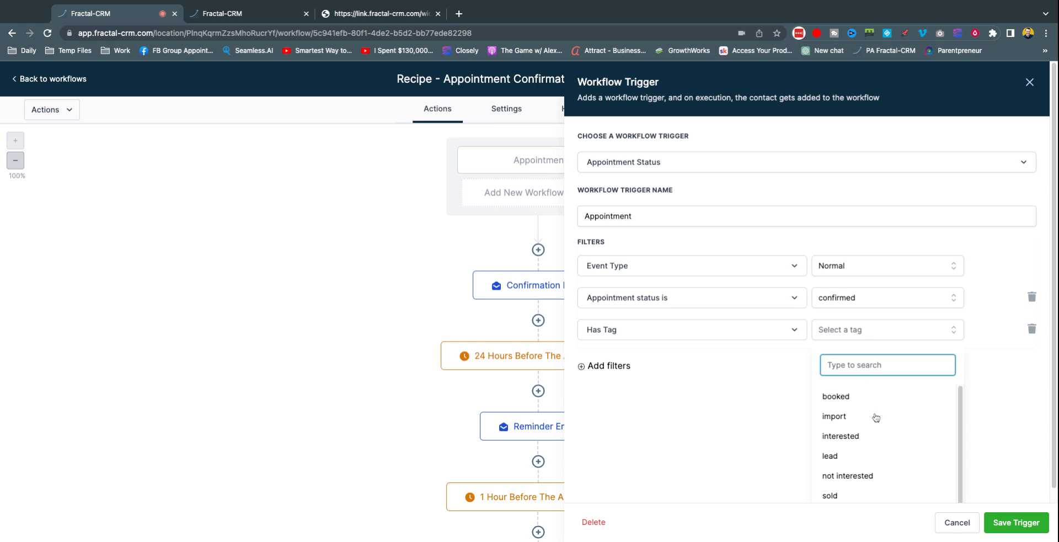
scroll(878, 424, down, 1)
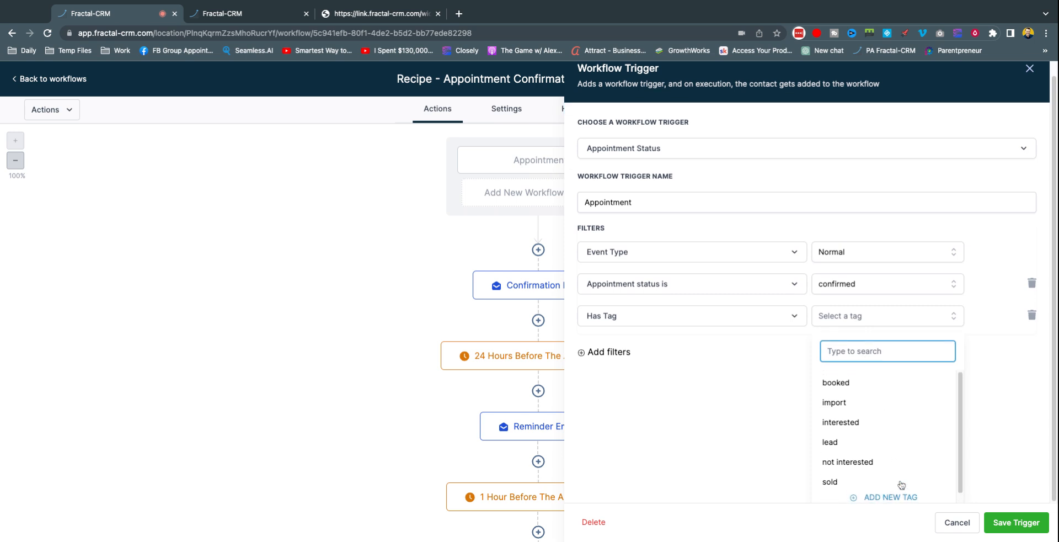
scroll(814, 432, up, 1)
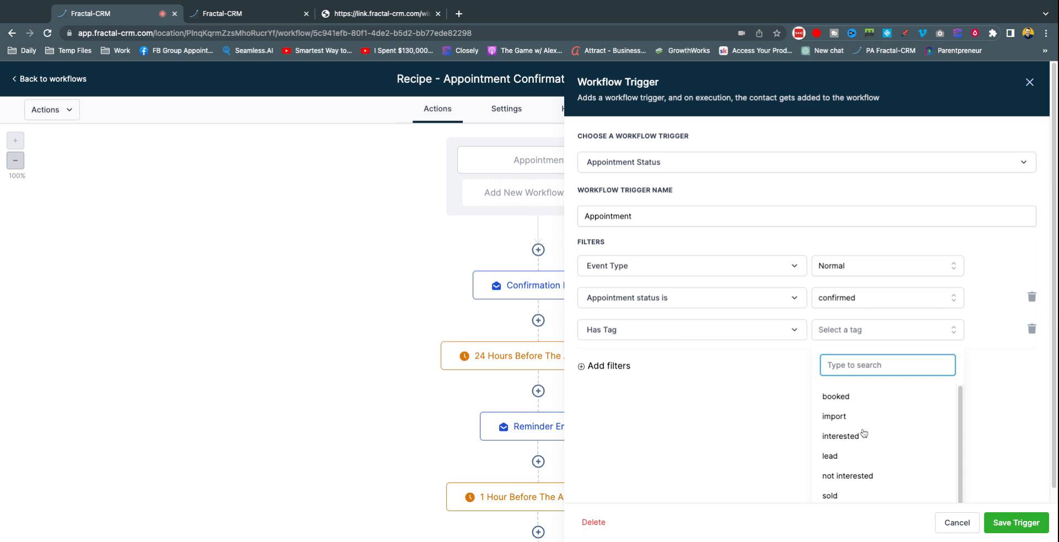
scroll(872, 459, down, 1)
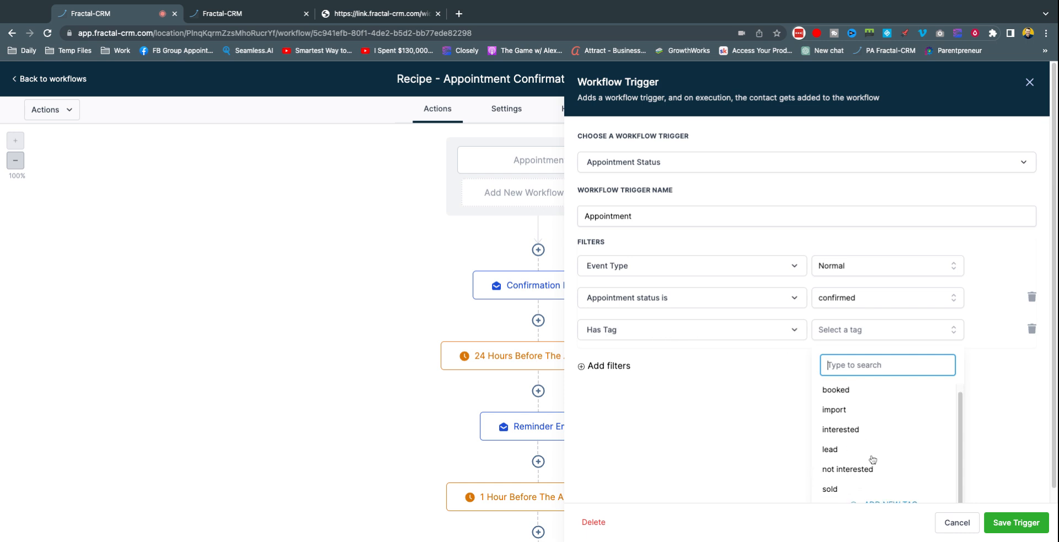
click(701, 444)
- Remove the Has Tag filter and save the Appointment trigger
click(1041, 329)
click(1010, 521)
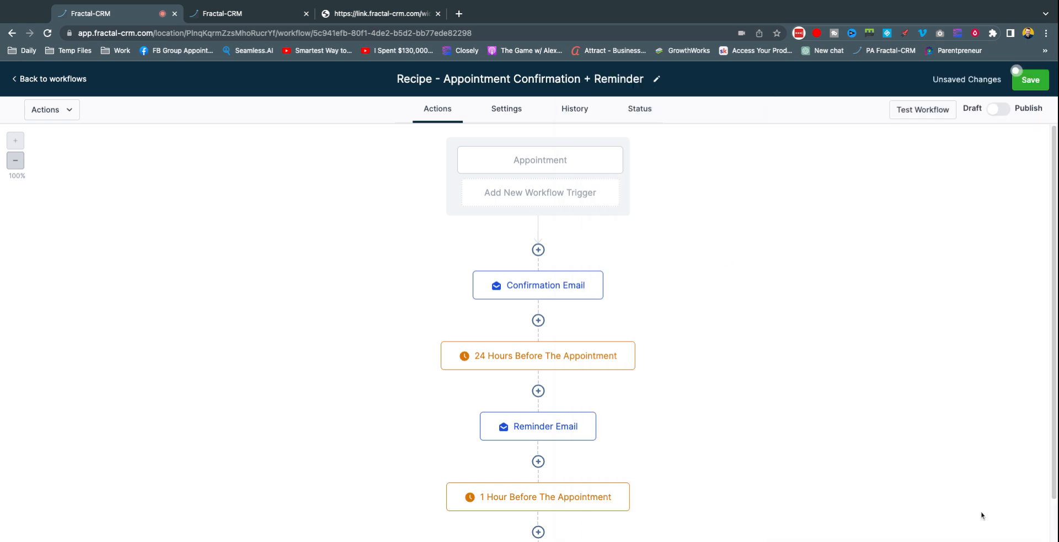
- Open the Confirmation Email action and review its subject and the message's appointment start time and user first name placeholders
click(536, 284)
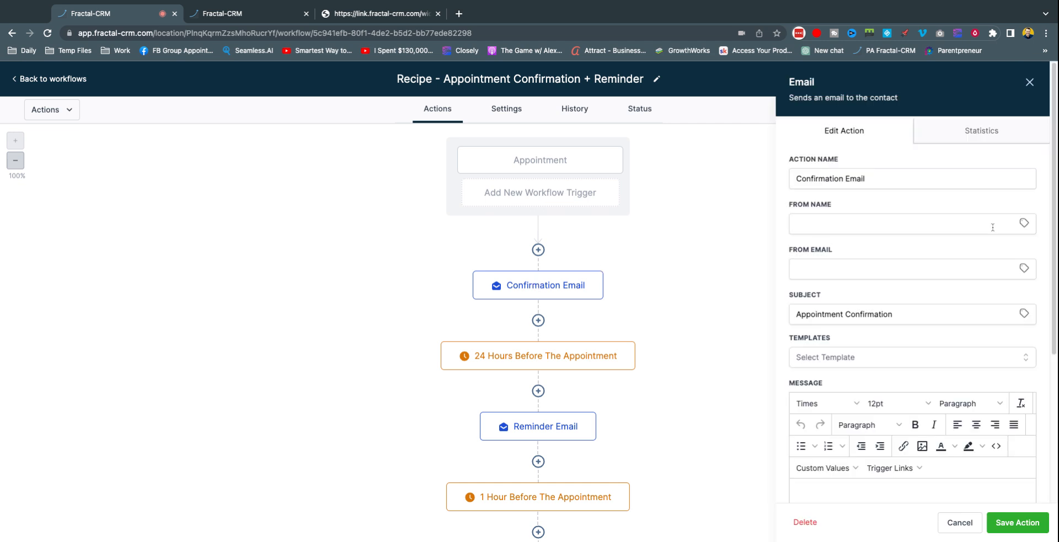
scroll(933, 246, down, 3)
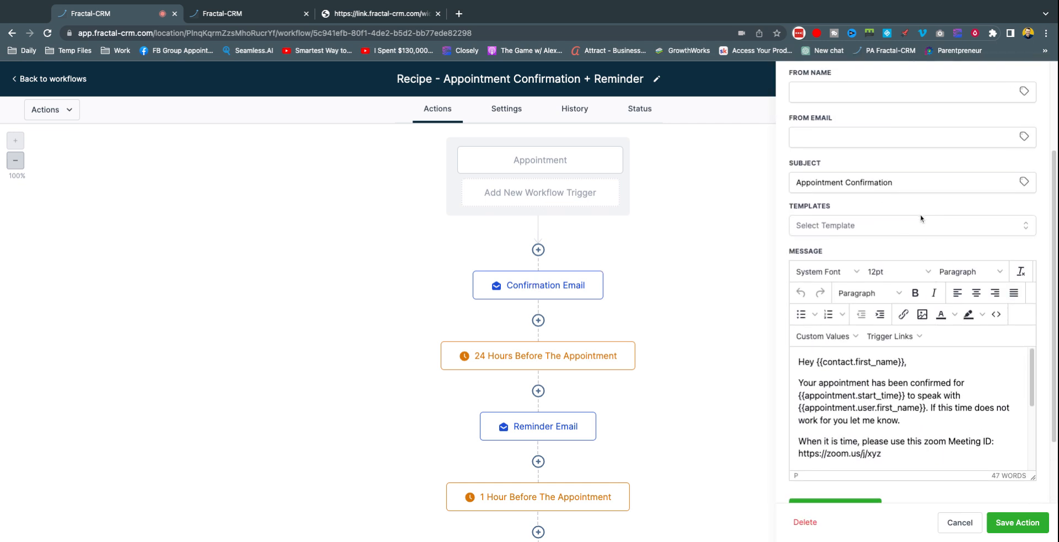
scroll(922, 219, down, 1)
triple_click(789, 175)
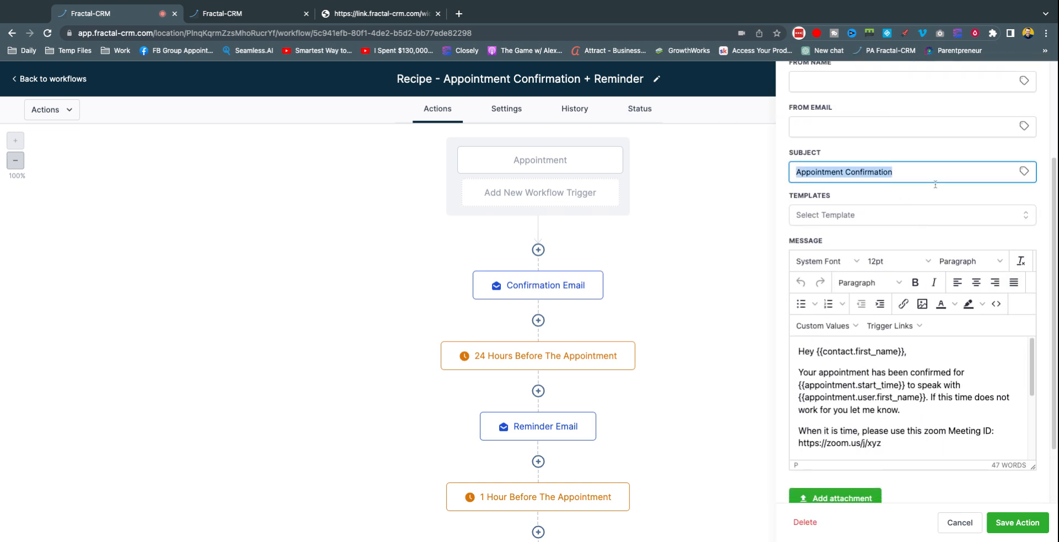
scroll(939, 248, down, 2)
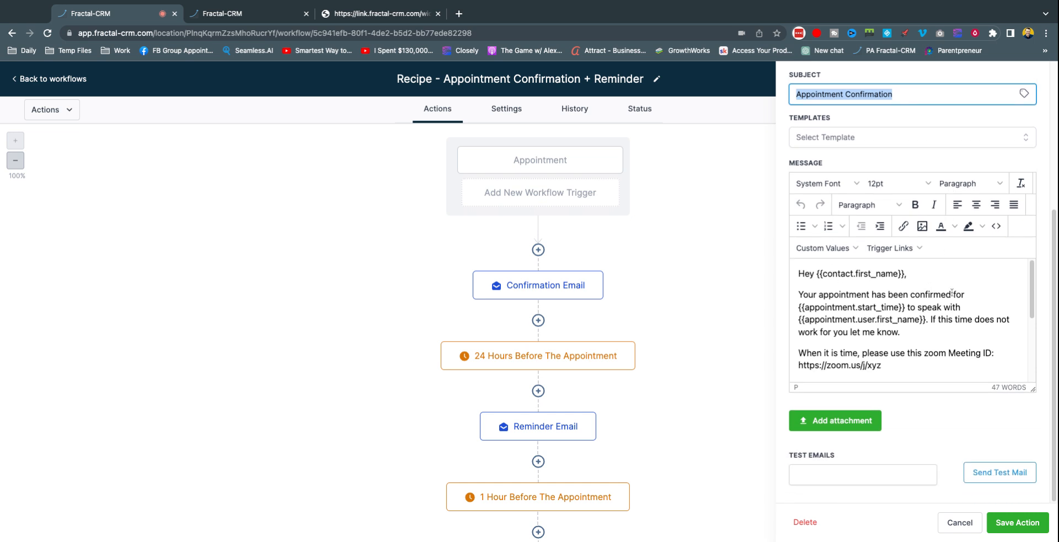
drag(799, 308, 905, 307)
drag(801, 320, 932, 320)
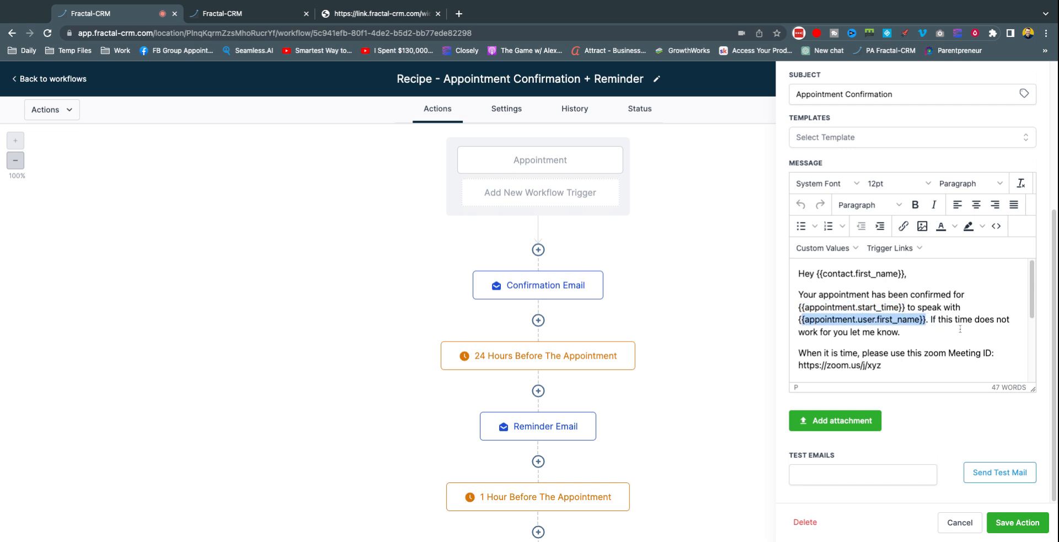
- Review the rest of the confirmation message: the Zoom meeting link, the Google and Outlook calendar links, and the Cancel and Reschedule links
scroll(960, 329, down, 1)
scroll(947, 330, up, 1)
scroll(884, 337, down, 1)
scroll(885, 337, down, 2)
drag(904, 312, 781, 313)
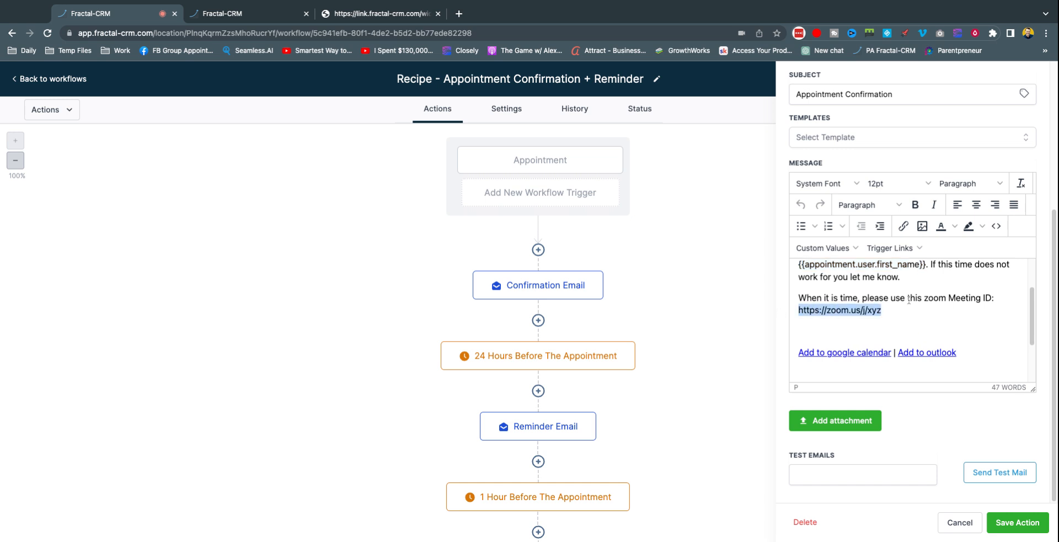
click(909, 300)
drag(893, 310, 804, 314)
scroll(909, 319, down, 1)
click(863, 344)
click(923, 344)
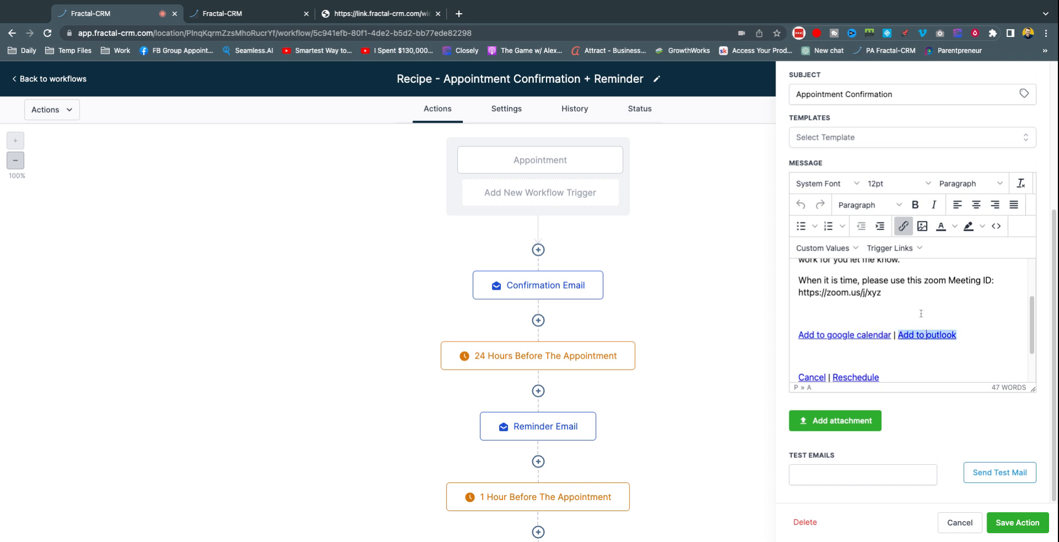
scroll(923, 344, down, 1)
click(923, 344)
scroll(924, 345, down, 1)
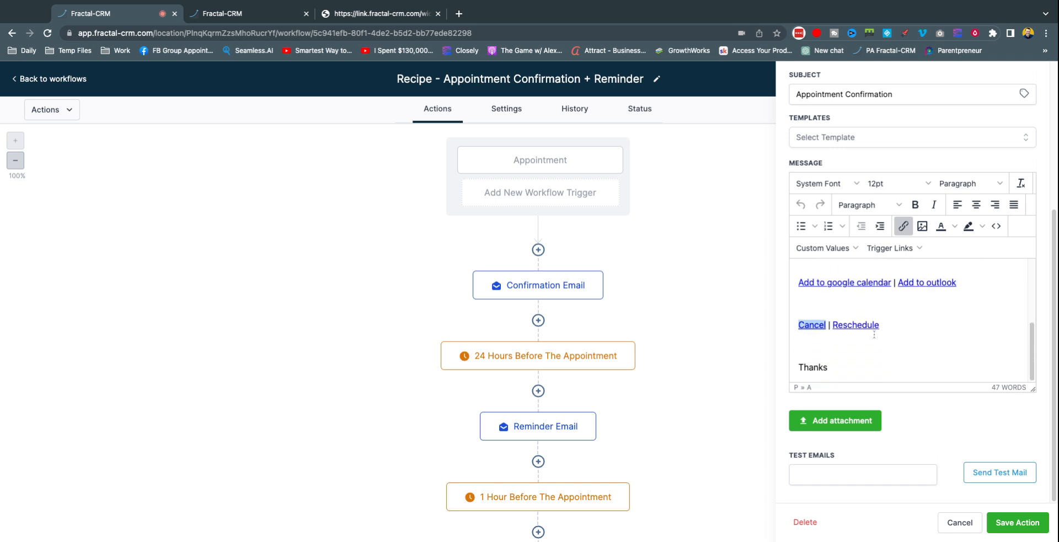
click(828, 373)
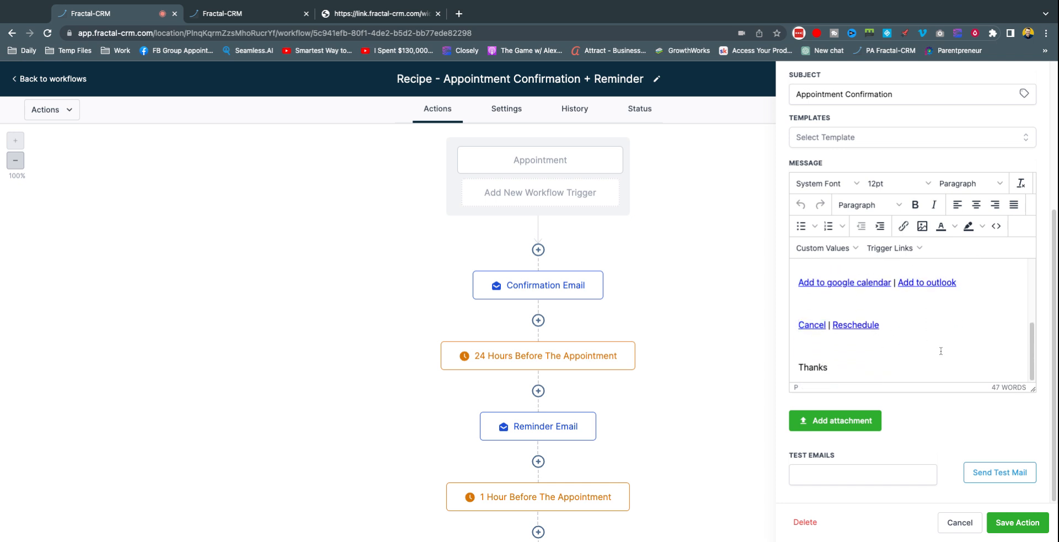
- Look through the Appointment custom values available for the email message, including the cancellation, reschedule and add-to-calendar links
scroll(913, 324, up, 1)
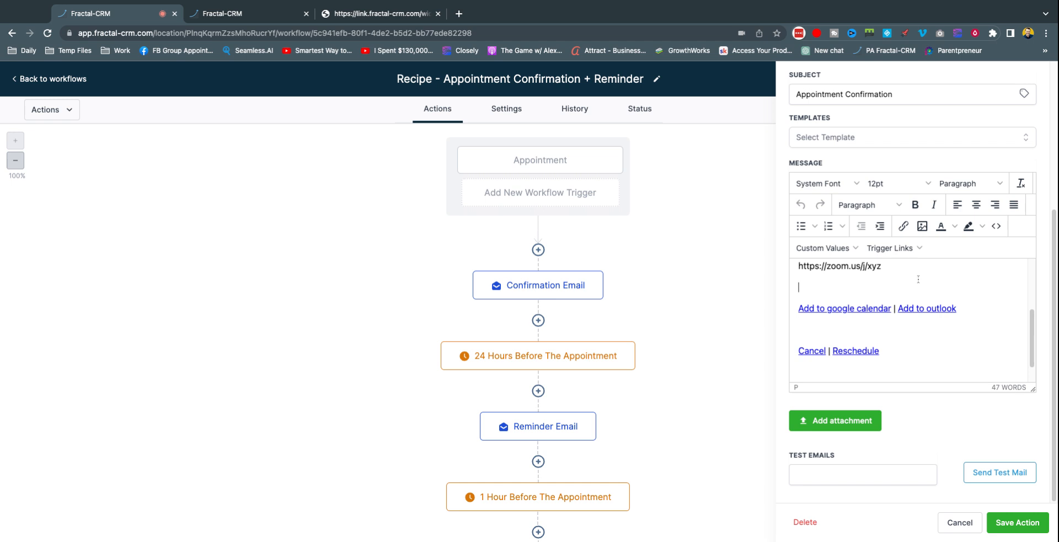
click(859, 248)
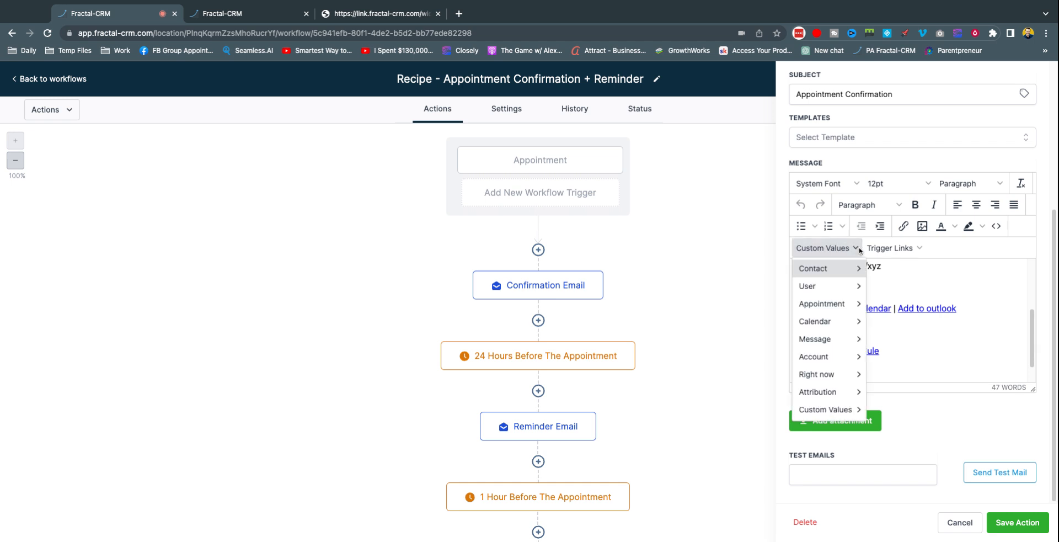
mouse_move(863, 311)
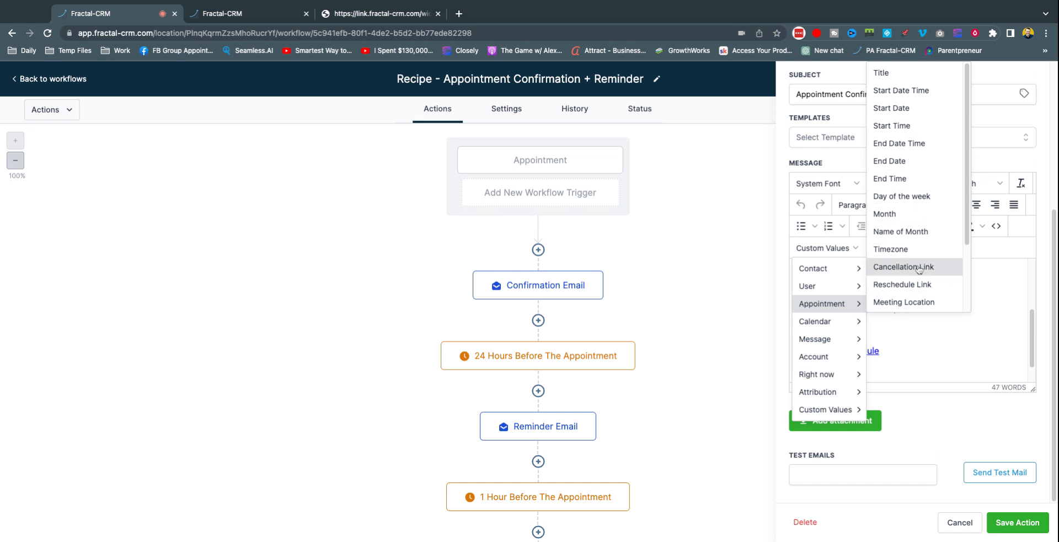
scroll(911, 284, down, 3)
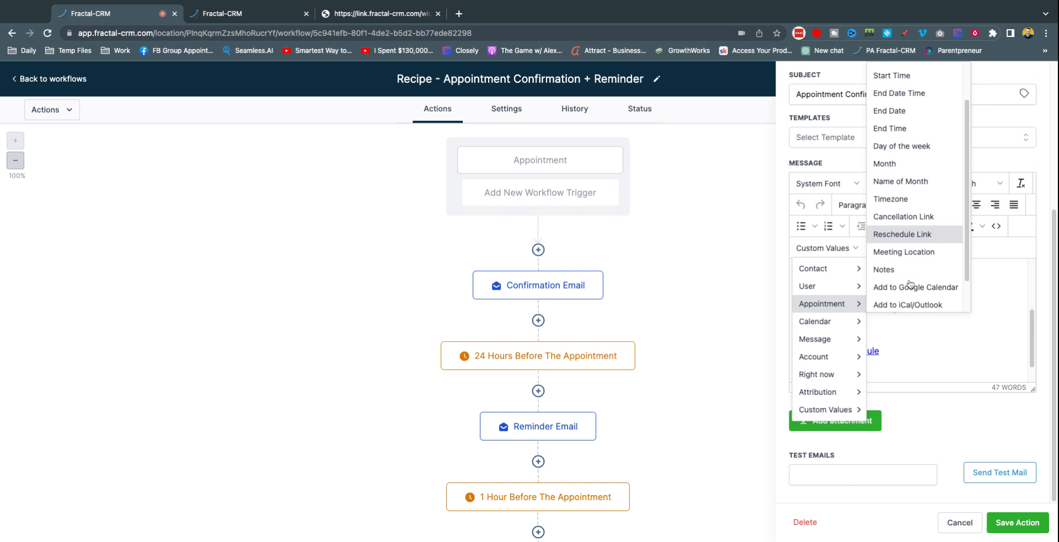
mouse_move(927, 300)
scroll(929, 278, up, 3)
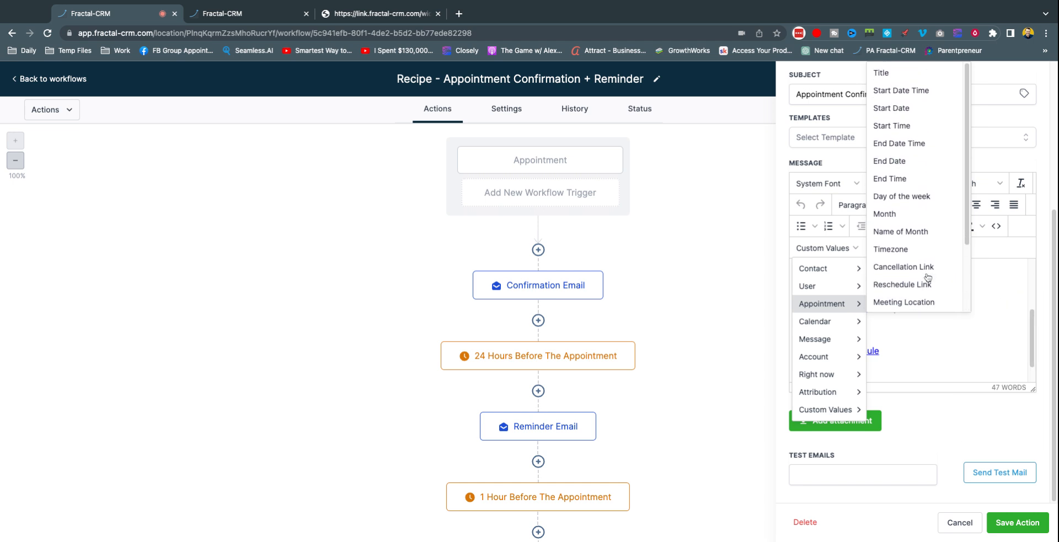
click(928, 282)
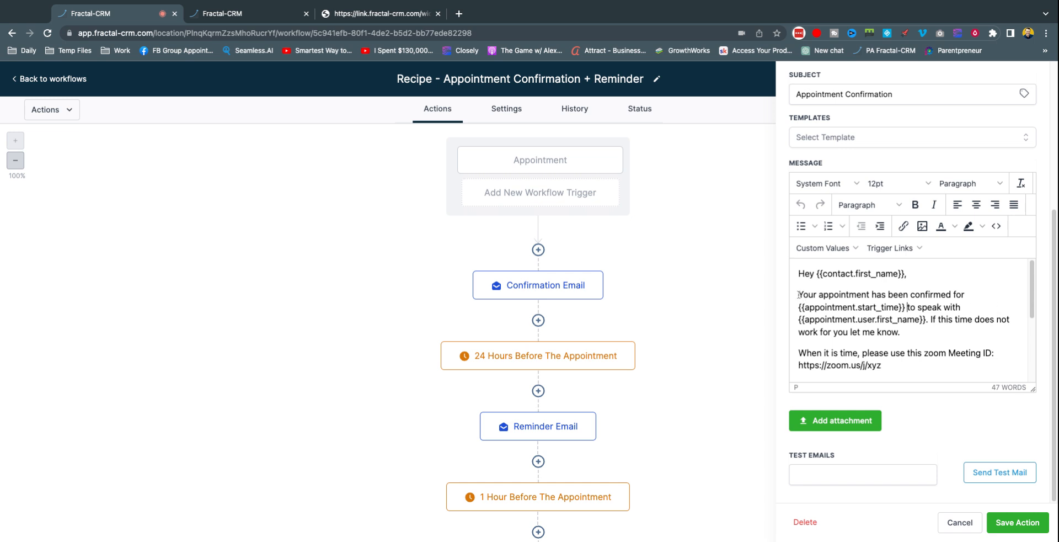
- Insert the appointment Timezone custom value directly after the start time placeholder in the confirmation message
drag(798, 294, 952, 294)
click(942, 294)
click(825, 248)
mouse_move(822, 303)
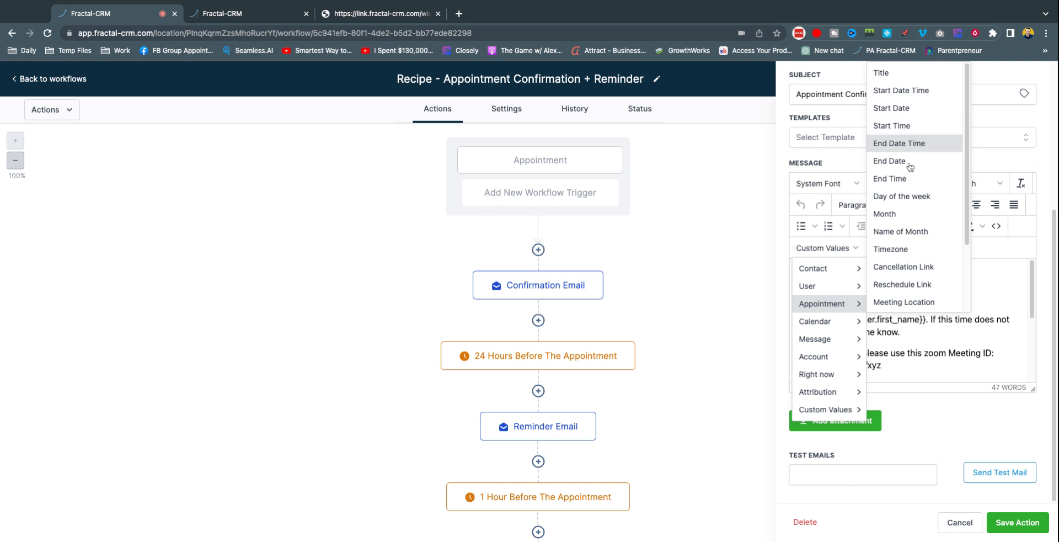
click(891, 249)
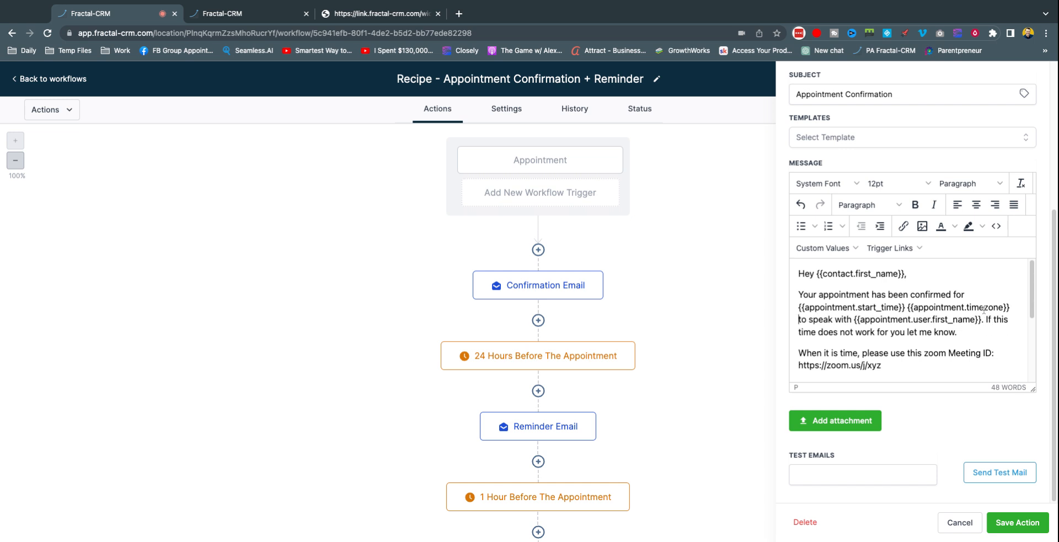
- Examine the user first name placeholder in the confirmation message, the custom value categories, and the Zoom link paragraph
drag(856, 319, 982, 319)
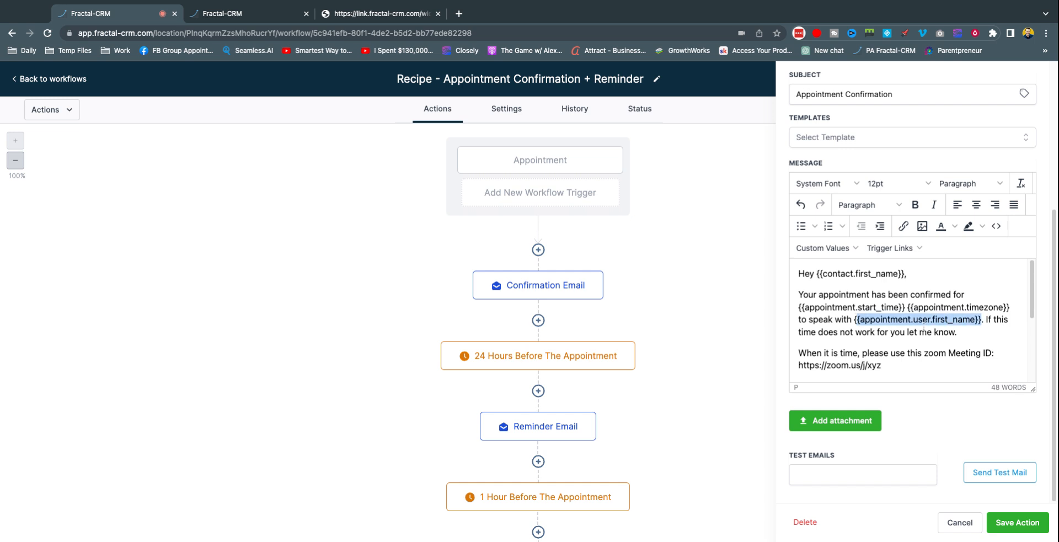
click(857, 253)
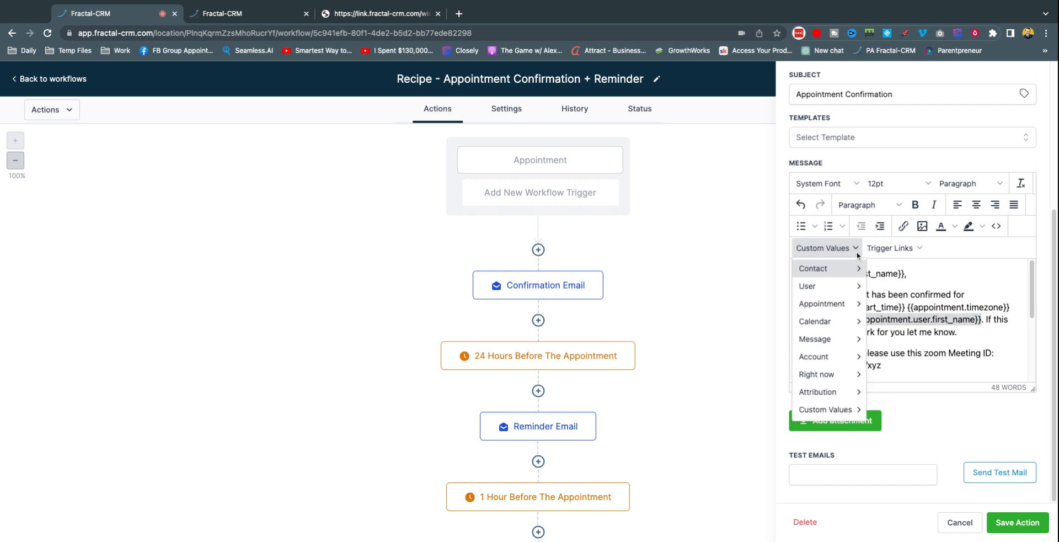
click(982, 319)
scroll(844, 330, down, 2)
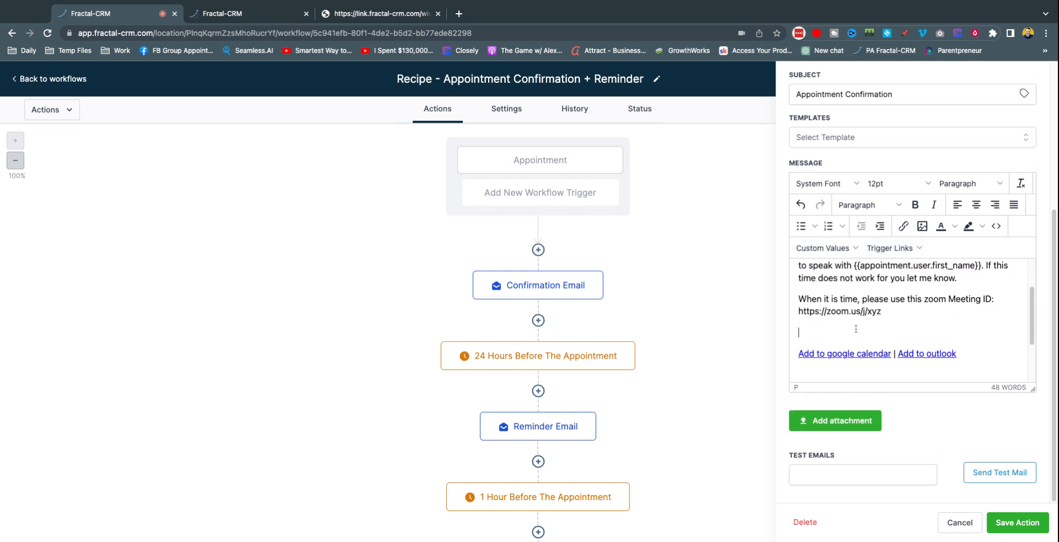
- Inspect the link settings behind "Add to google calendar" in the confirmation message, leaving them as they are
scroll(857, 329, down, 1)
click(836, 340)
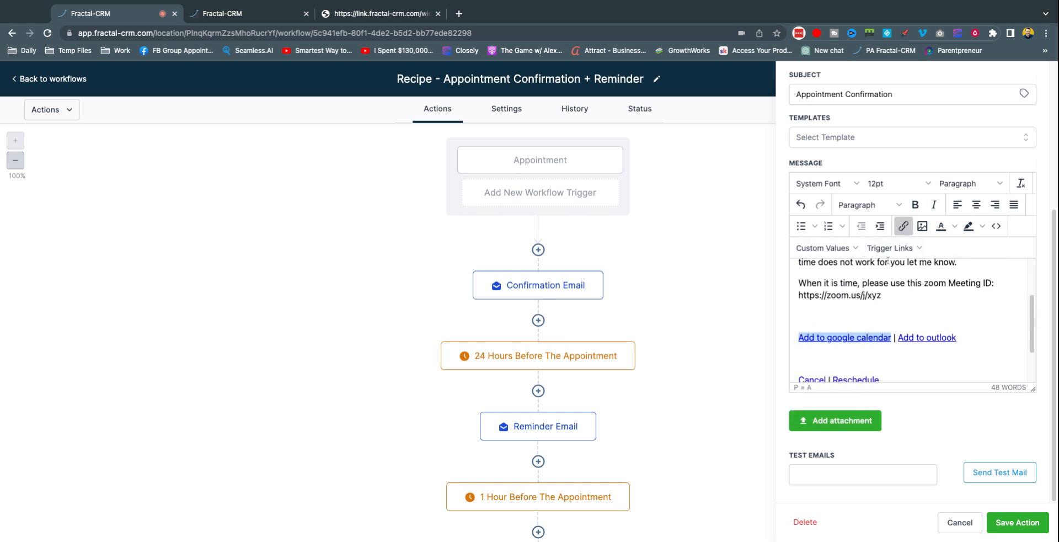
click(904, 227)
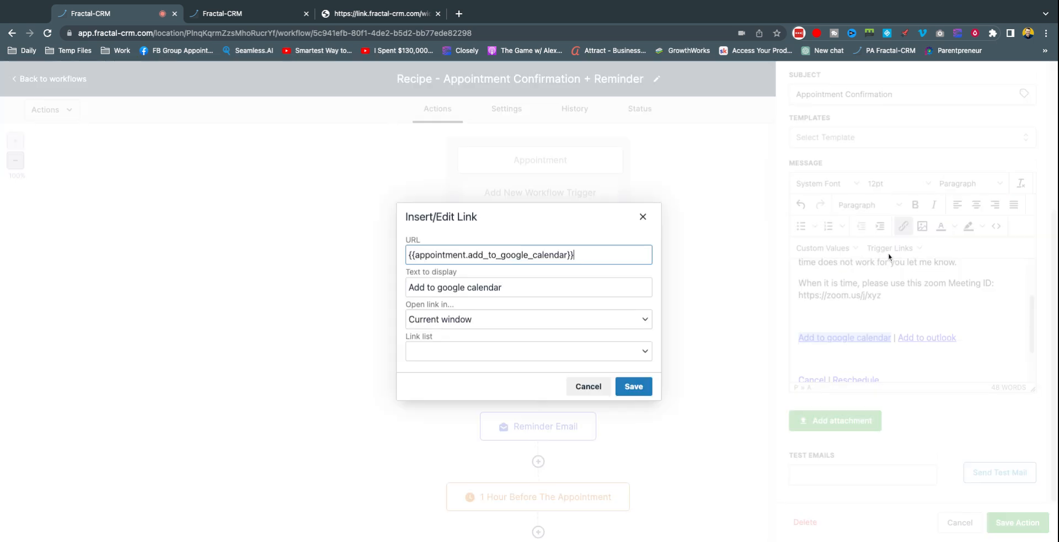
triple_click(610, 253)
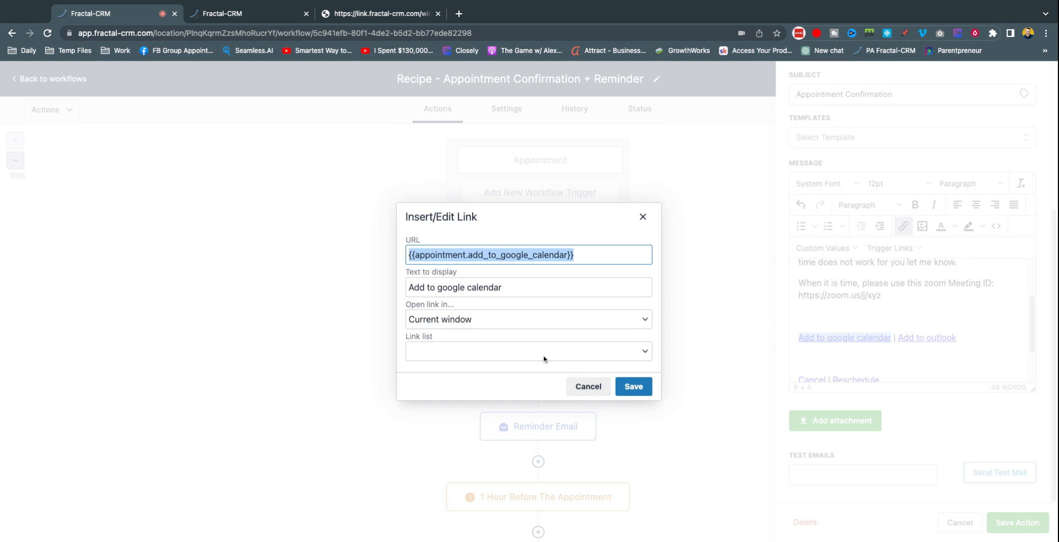
click(581, 391)
- Review the closing links of the confirmation message and save the Confirmation Email action
click(968, 283)
scroll(922, 320, down, 2)
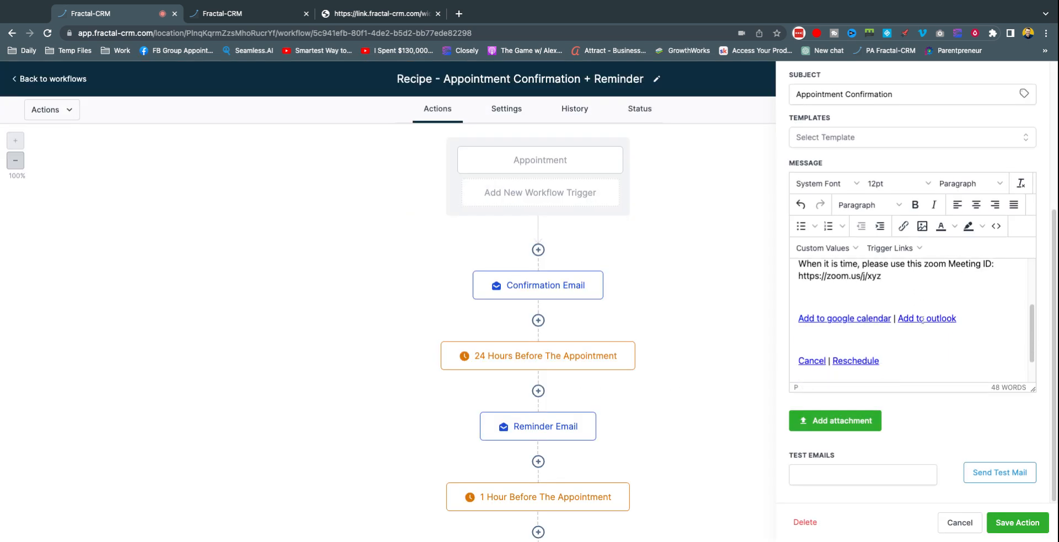
click(997, 529)
- Check the timing and the already-in-the-past behaviour of the 24 Hours Before The Appointment wait step
scroll(688, 274, down, 2)
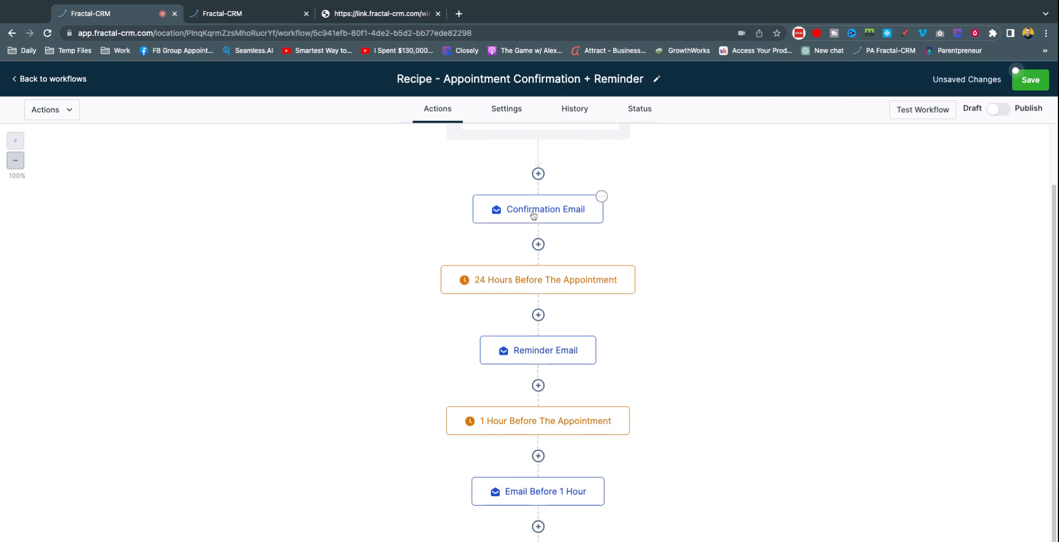
click(547, 288)
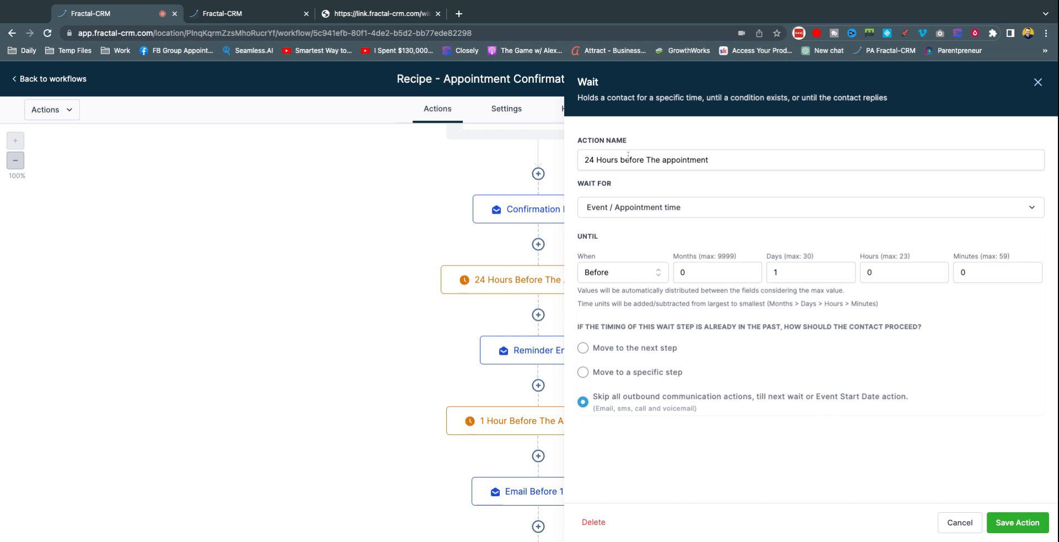
click(955, 522)
- Review the Reminder Email's subject, message text, calendar links, and Cancel and Reschedule links, then close it without saving
click(541, 335)
scroll(894, 293, down, 3)
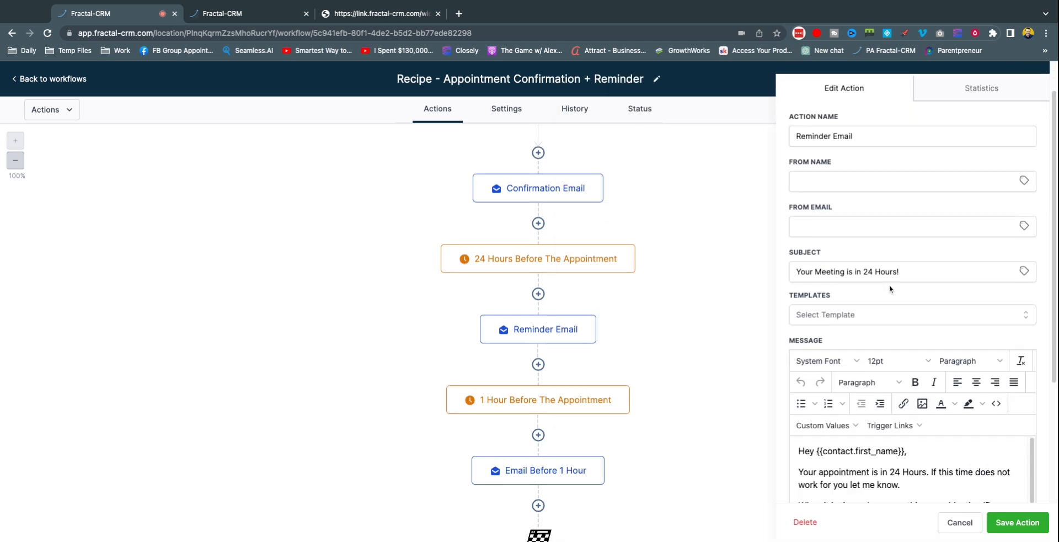
scroll(895, 284, down, 3)
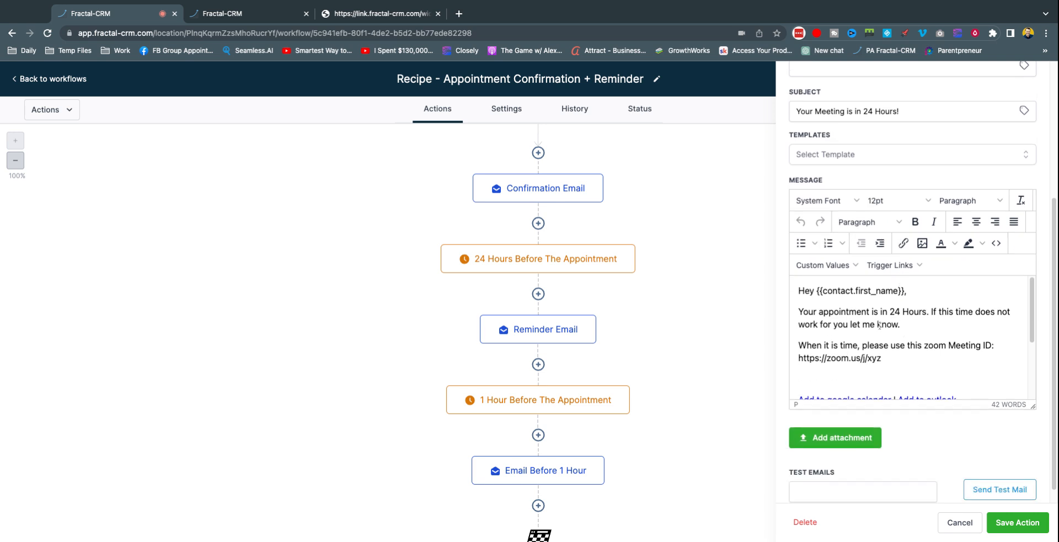
scroll(880, 325, down, 3)
scroll(905, 320, up, 3)
scroll(953, 307, down, 4)
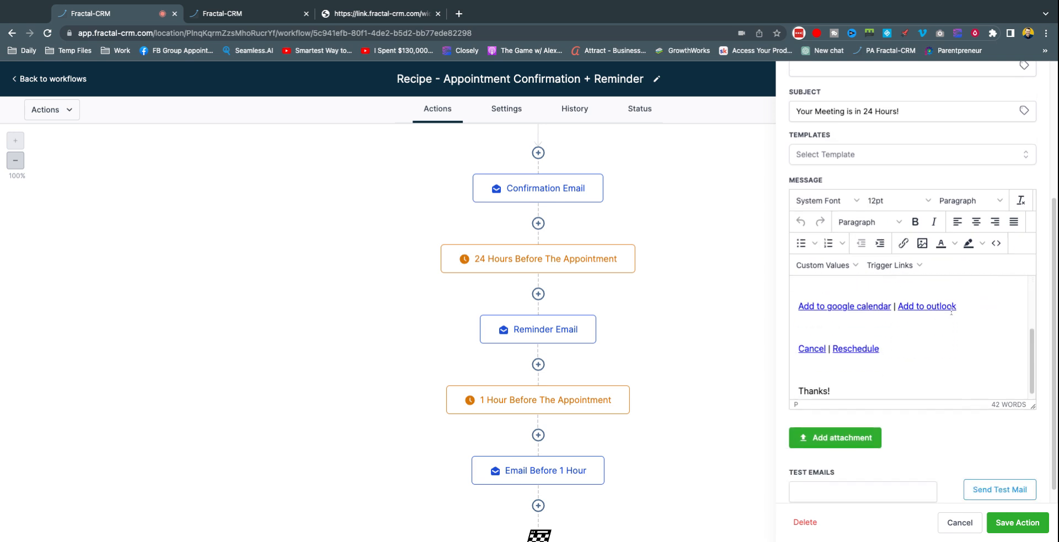
click(970, 527)
- Review the subject, message and links of the Email Before 1 Hour action, then close it without saving
scroll(601, 328, down, 2)
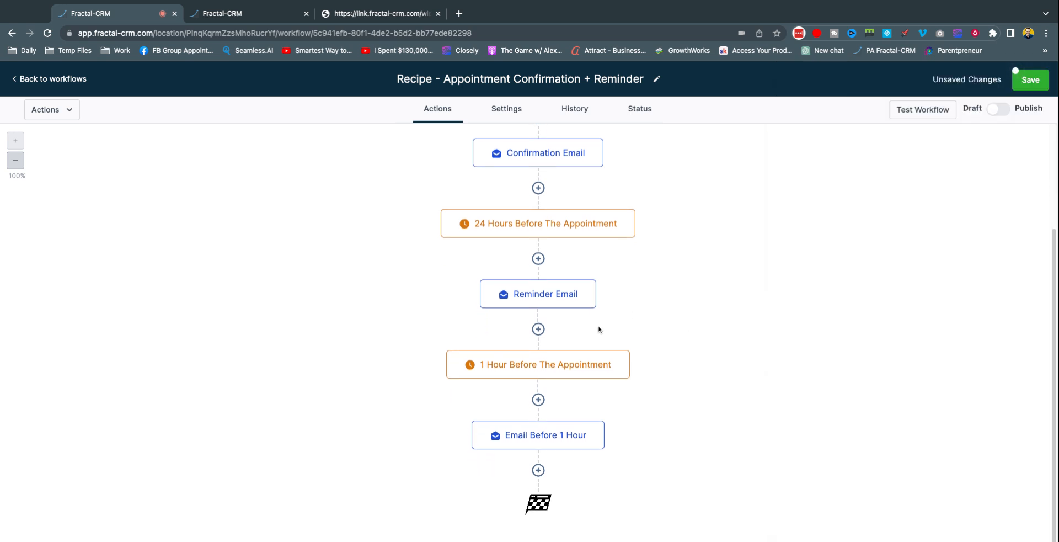
click(544, 439)
scroll(856, 342, down, 5)
scroll(882, 325, down, 3)
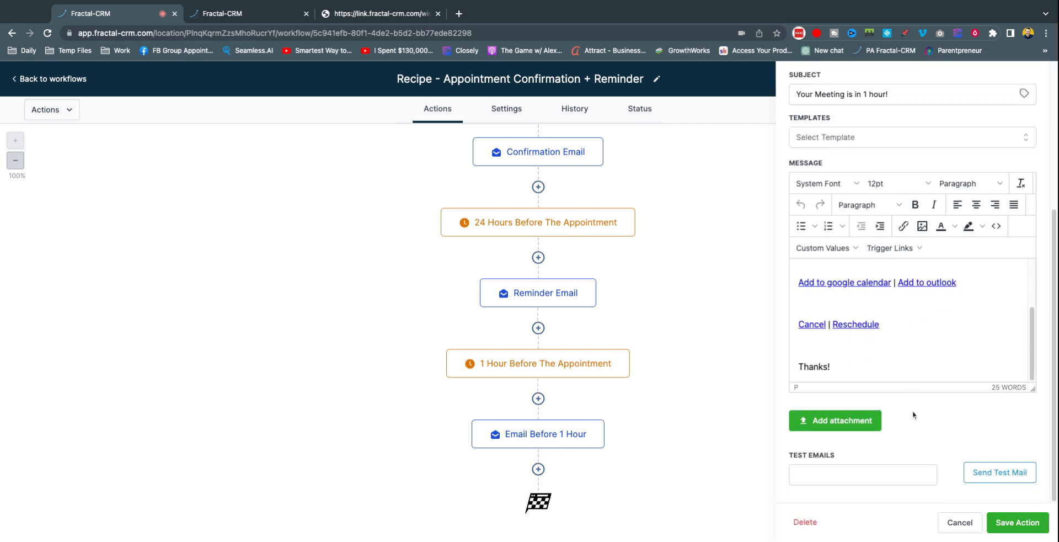
click(951, 522)
- Add a Send SMS action directly after the Confirmation Email and begin its message with "Thanks for scheduling a call at"
scroll(508, 302, up, 4)
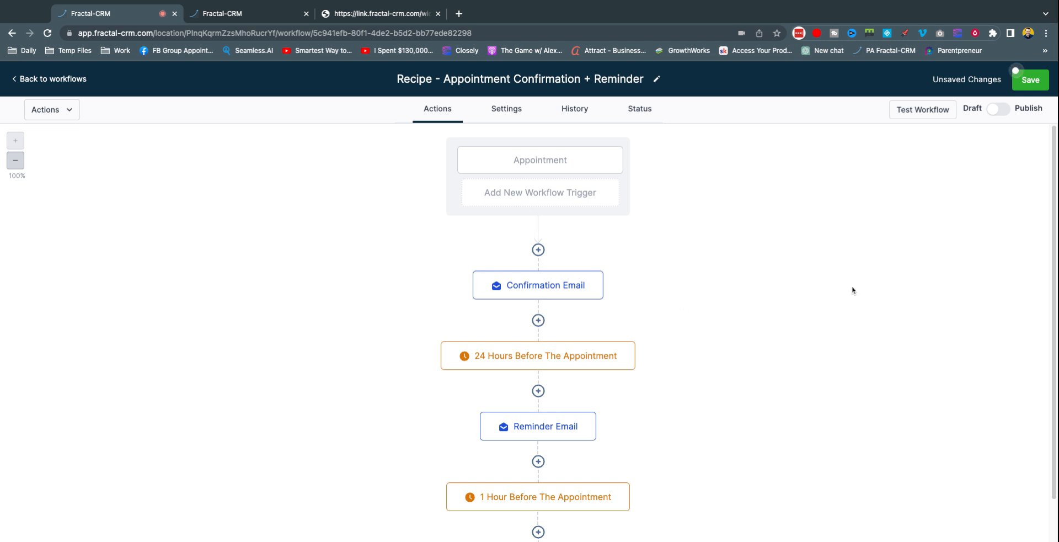
click(538, 320)
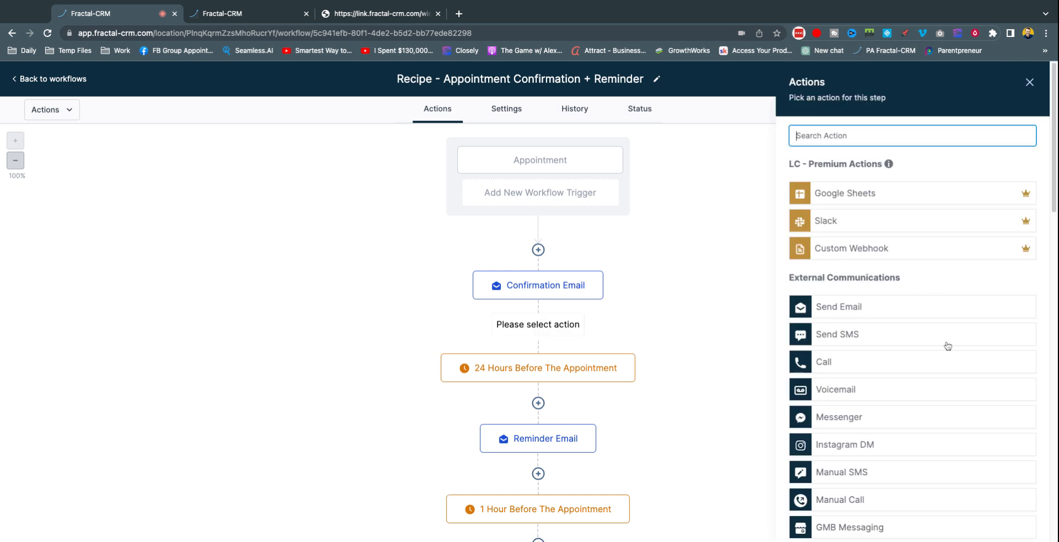
click(872, 342)
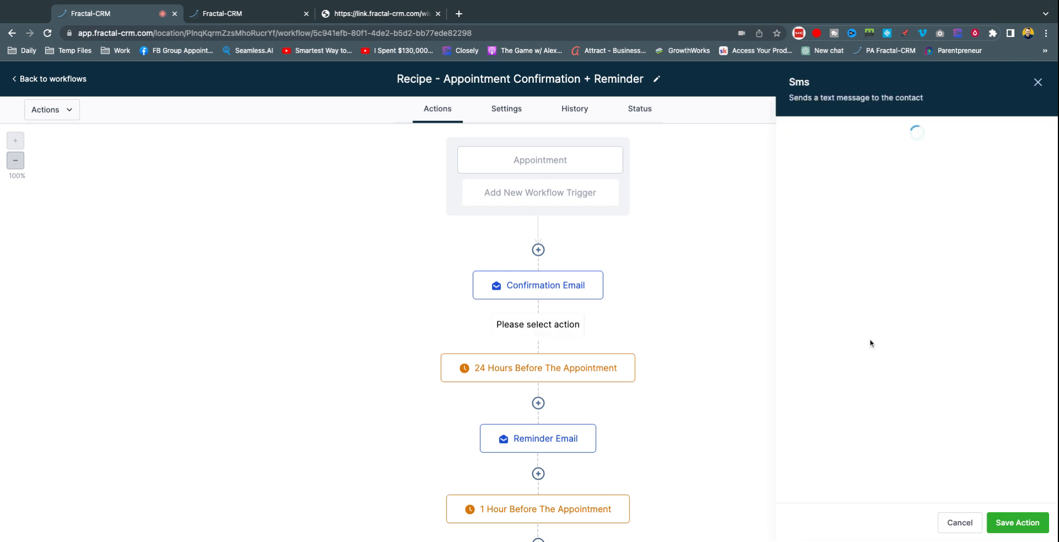
text(Tha)
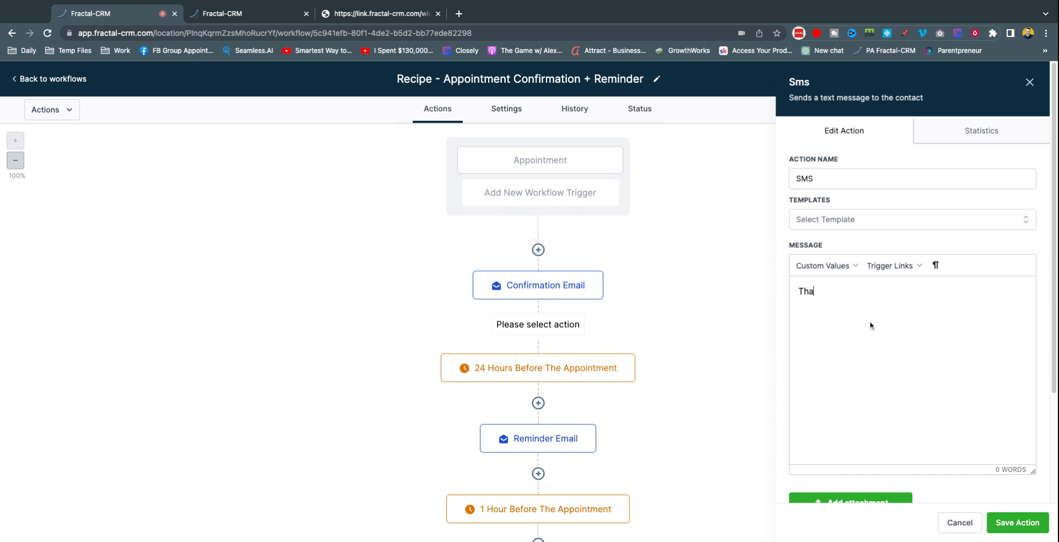
text(nks for booking)
key(BackSpace)
key(BackSpace)
key(BackSpace)
text(scheduling a call at)
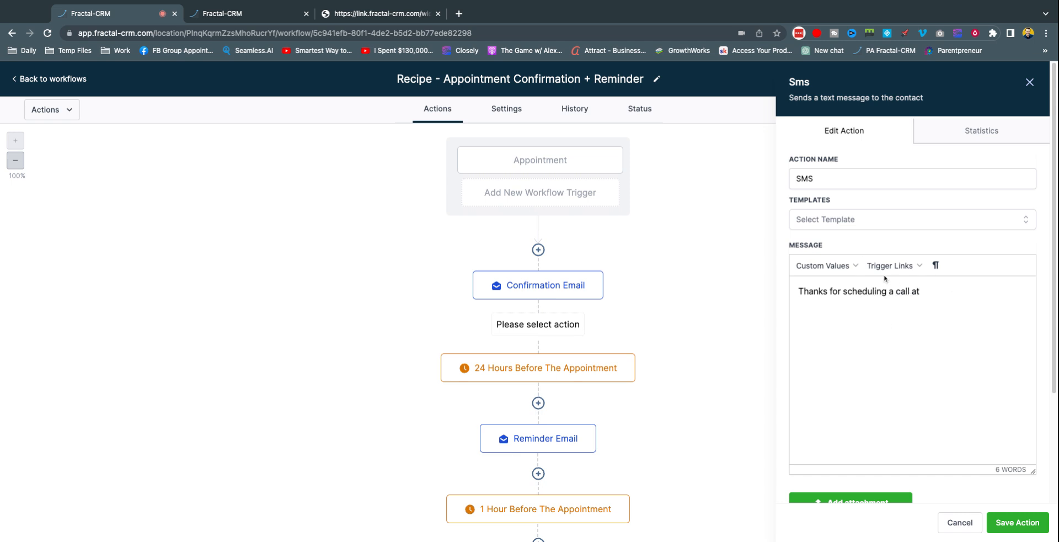
- Insert the appointment Start Date Time and Timezone custom values at the end of the SMS message
click(823, 265)
mouse_move(835, 325)
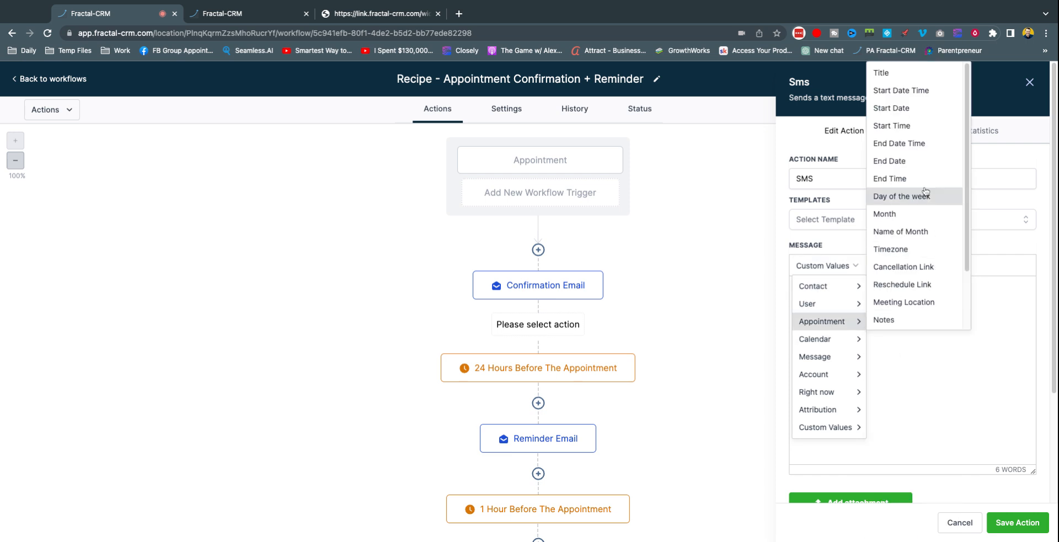
click(921, 97)
click(823, 265)
mouse_move(859, 326)
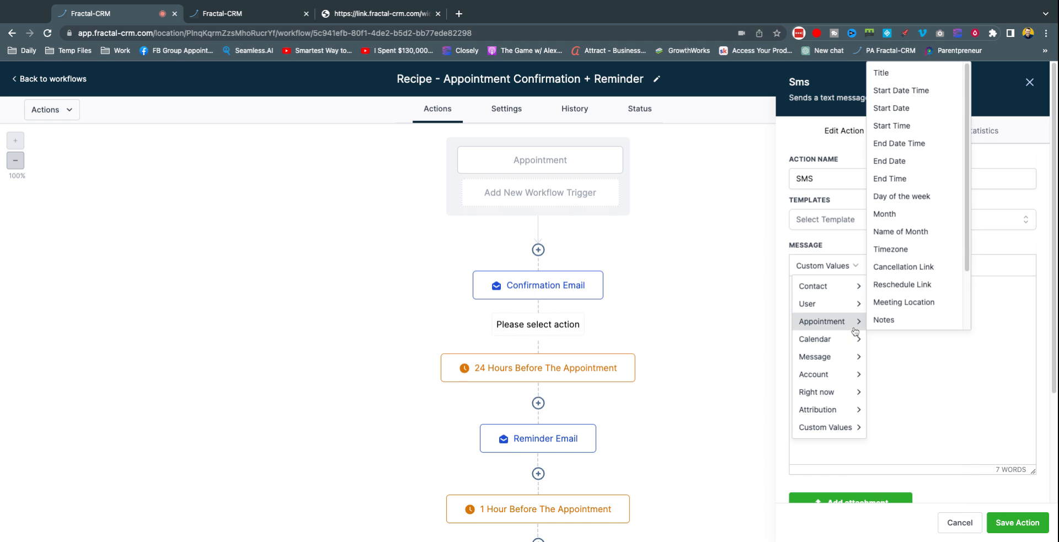
click(910, 255)
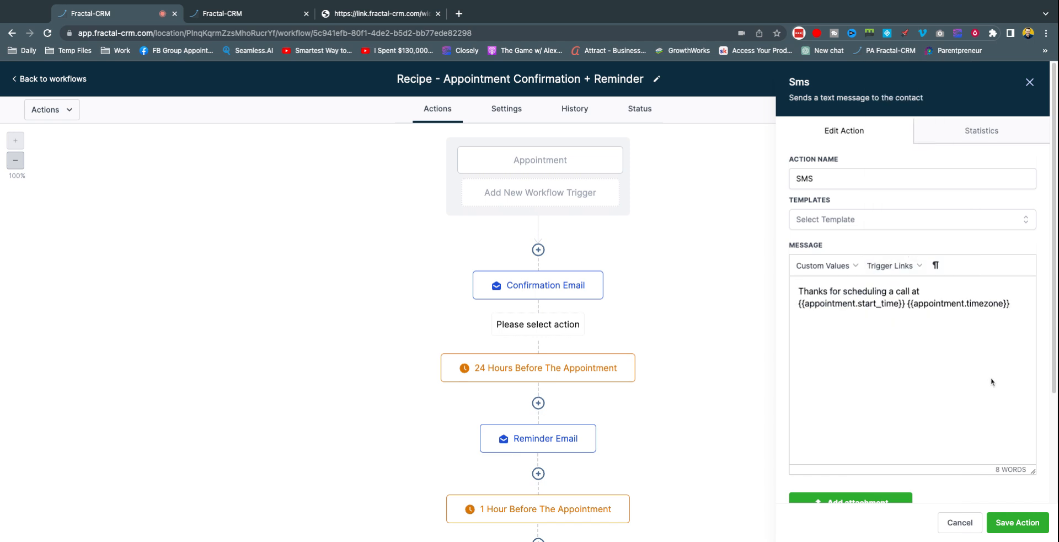
- Finish the SMS message with "to speak. ~" and the user Full Name custom value, and save the action
text(to speak. ~)
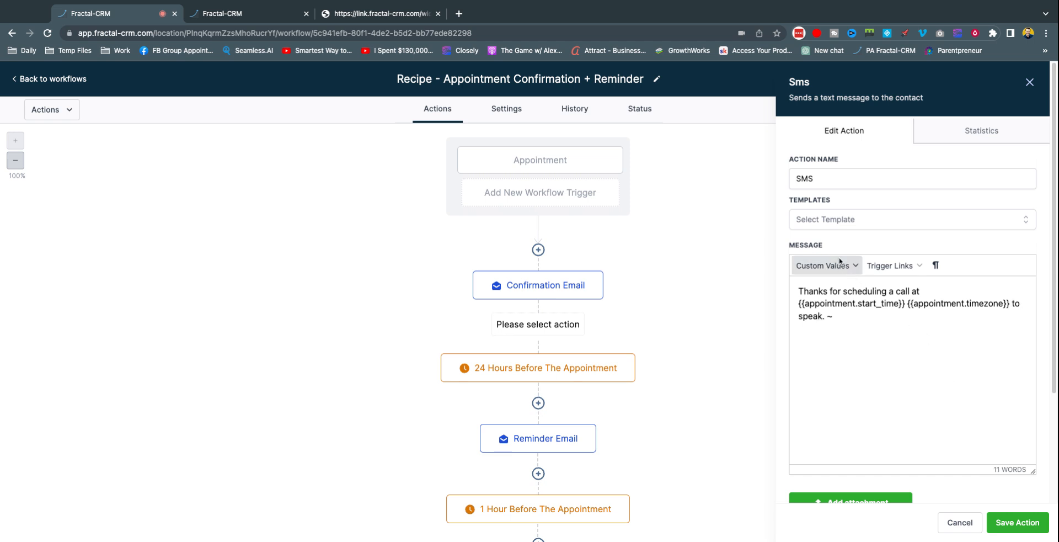
click(855, 266)
mouse_move(852, 305)
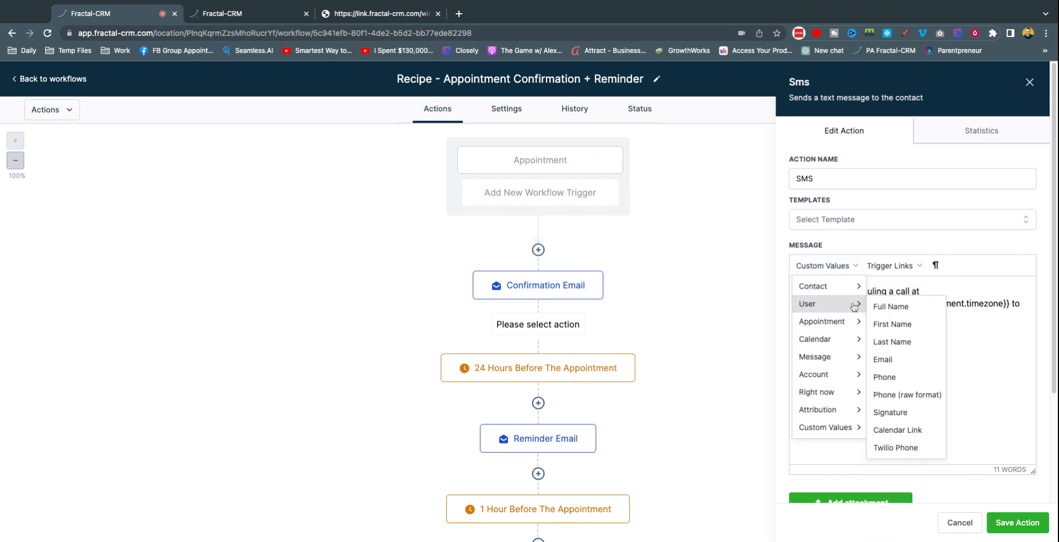
click(907, 307)
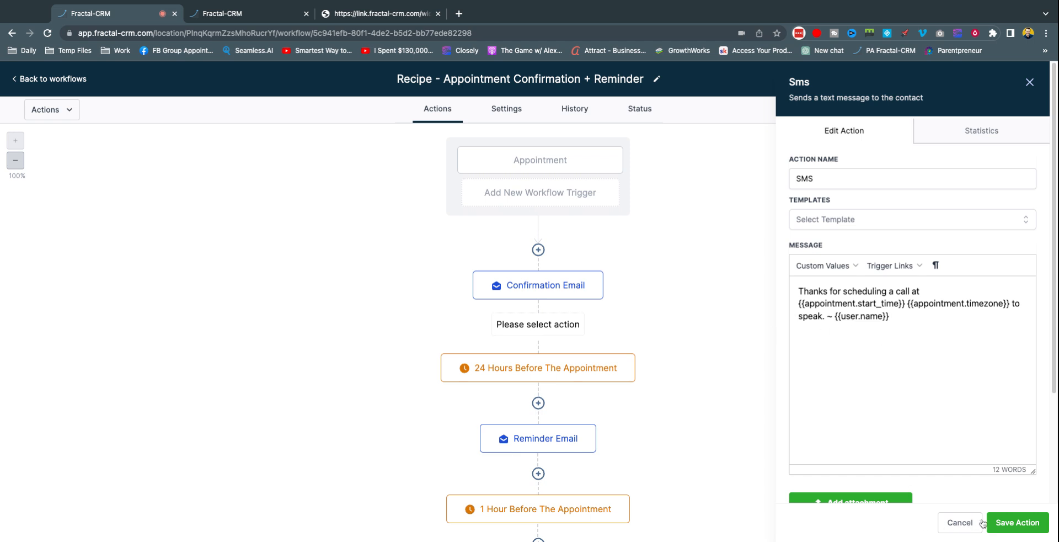
click(1017, 522)
- Check which user name placeholder the Confirmation Email message uses, then close the email without saving
click(560, 287)
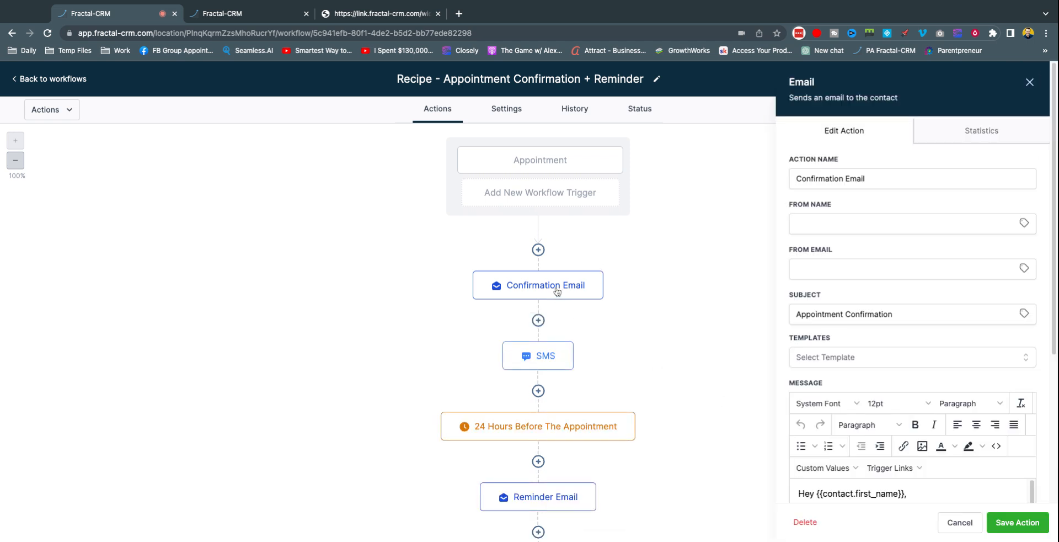
scroll(885, 299, down, 5)
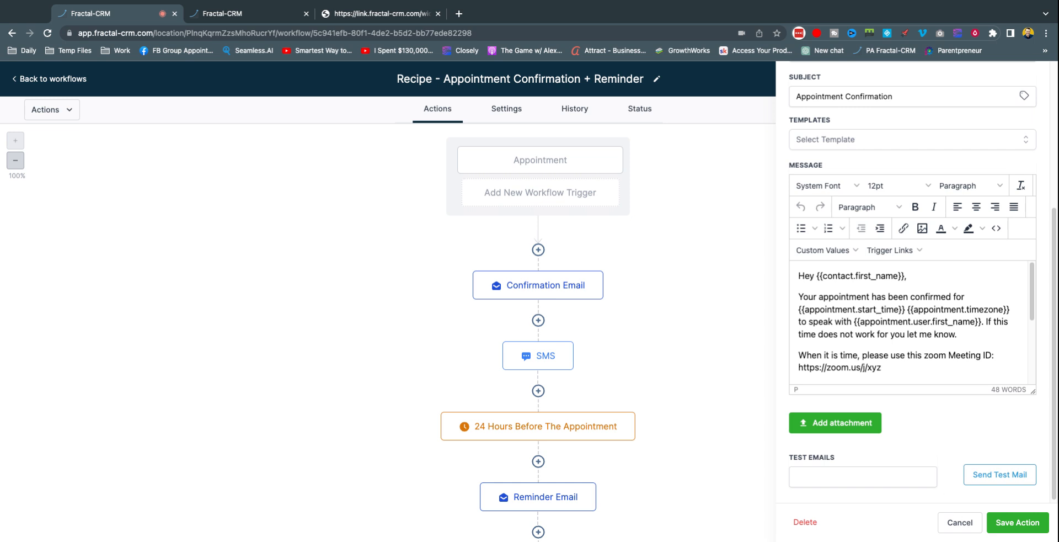
click(960, 522)
- Replace the user name placeholder in the SMS with the appointment's Assigned User Full Name custom value and save the action
click(543, 364)
drag(831, 319, 889, 318)
click(855, 266)
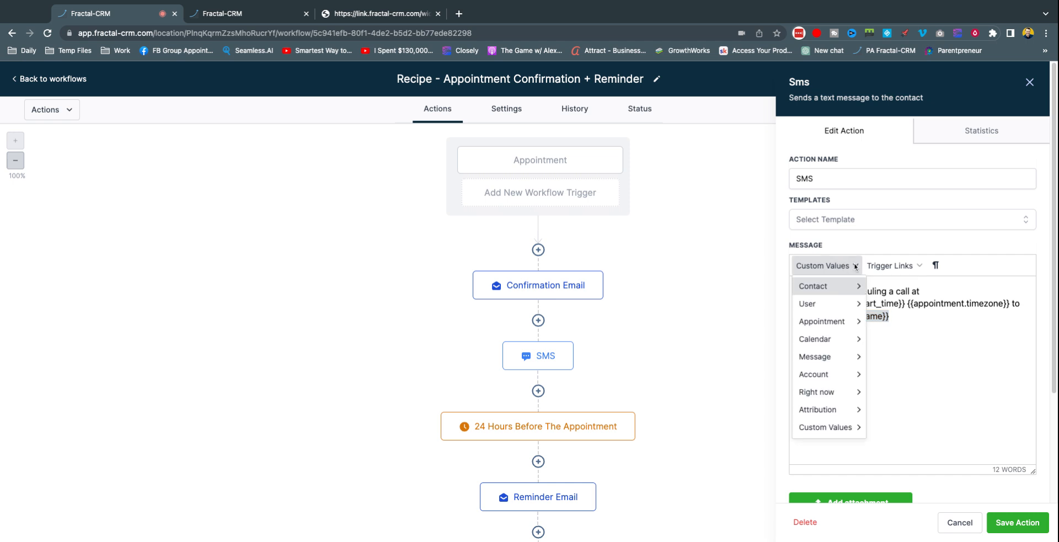
mouse_move(850, 323)
scroll(914, 212, down, 2)
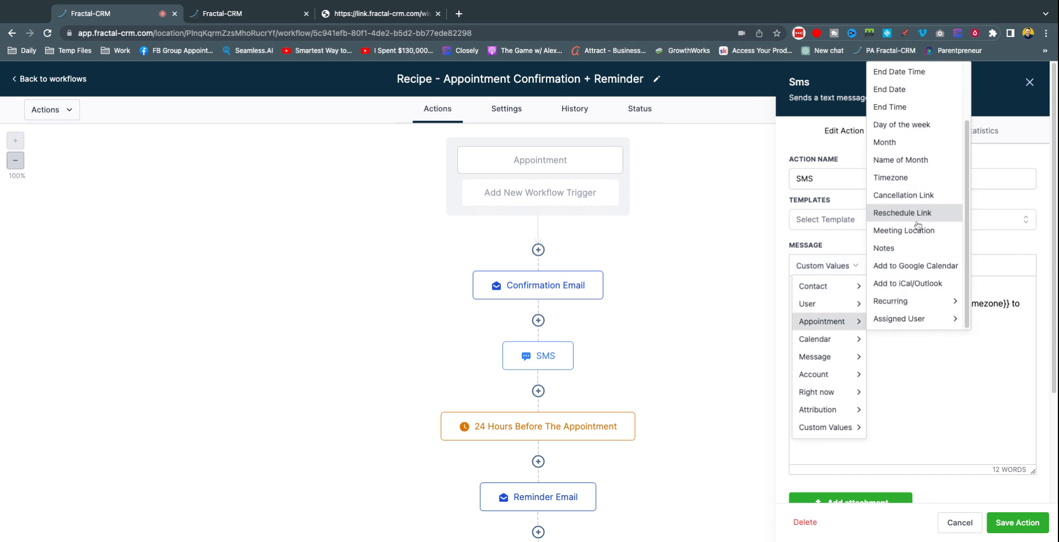
mouse_move(944, 322)
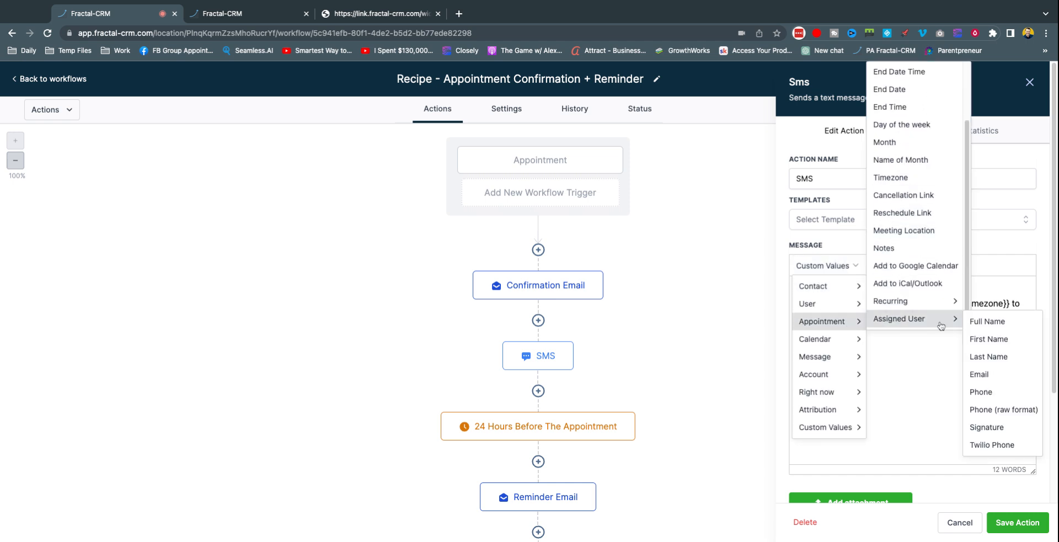
click(988, 321)
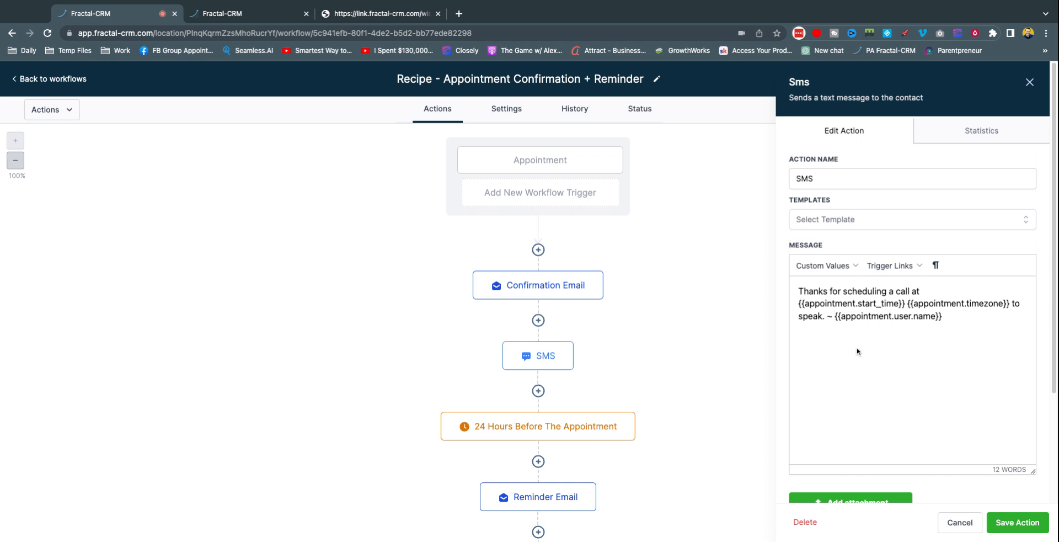
scroll(1008, 491, down, 1)
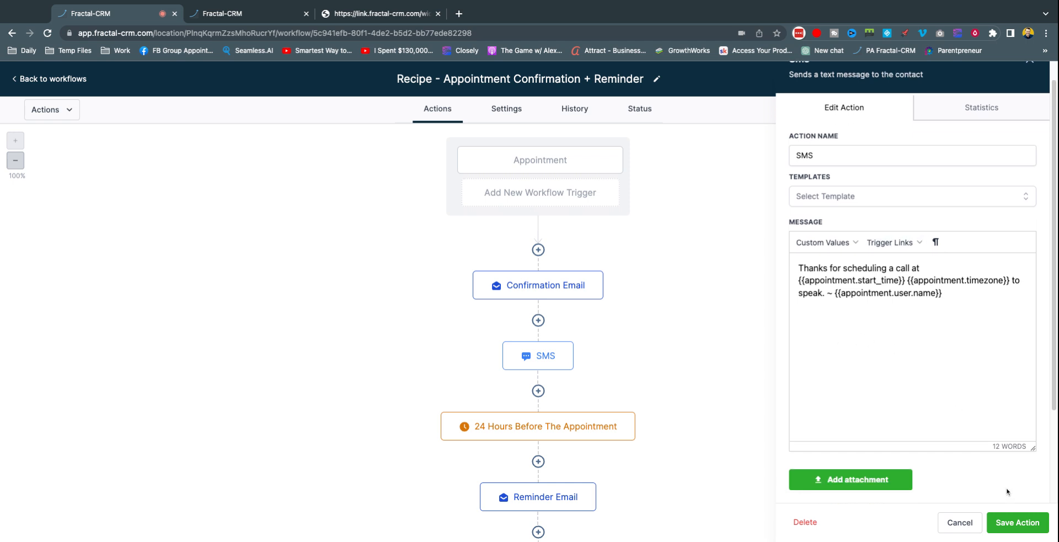
click(1016, 524)
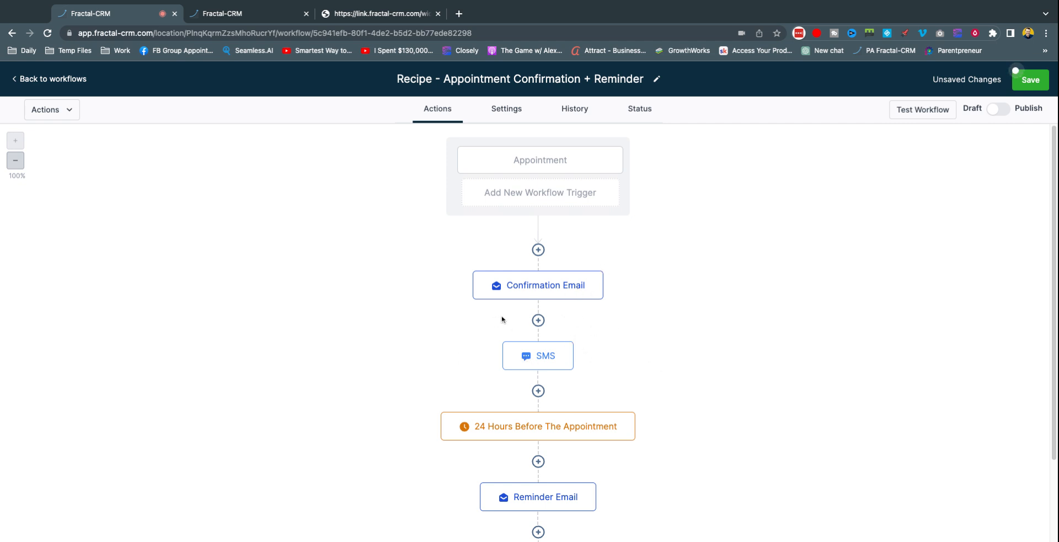
- Add a Wait action after the Email Before 1 Hour step at the end of the workflow
scroll(386, 320, down, 3)
scroll(292, 284, down, 3)
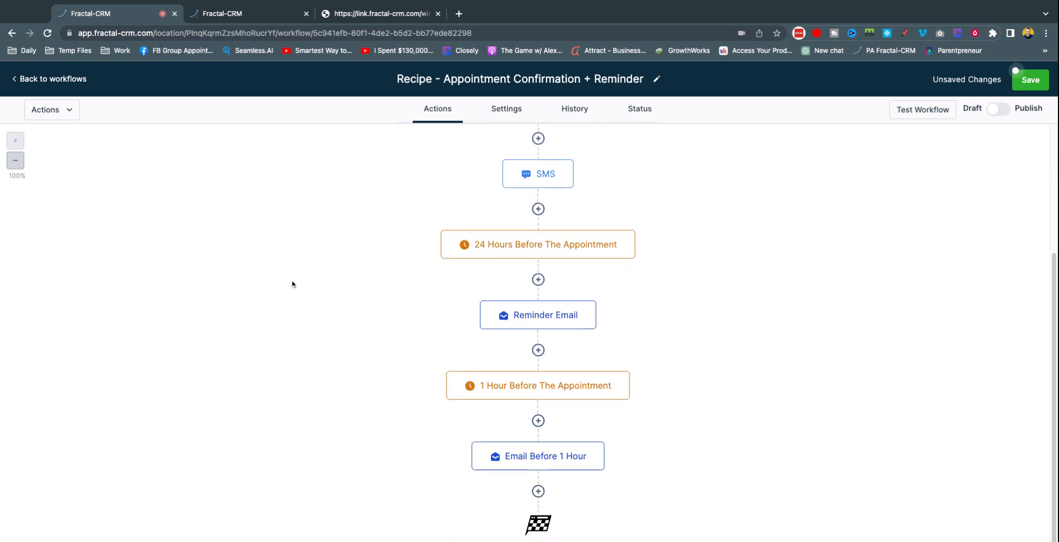
scroll(538, 420, down, 1)
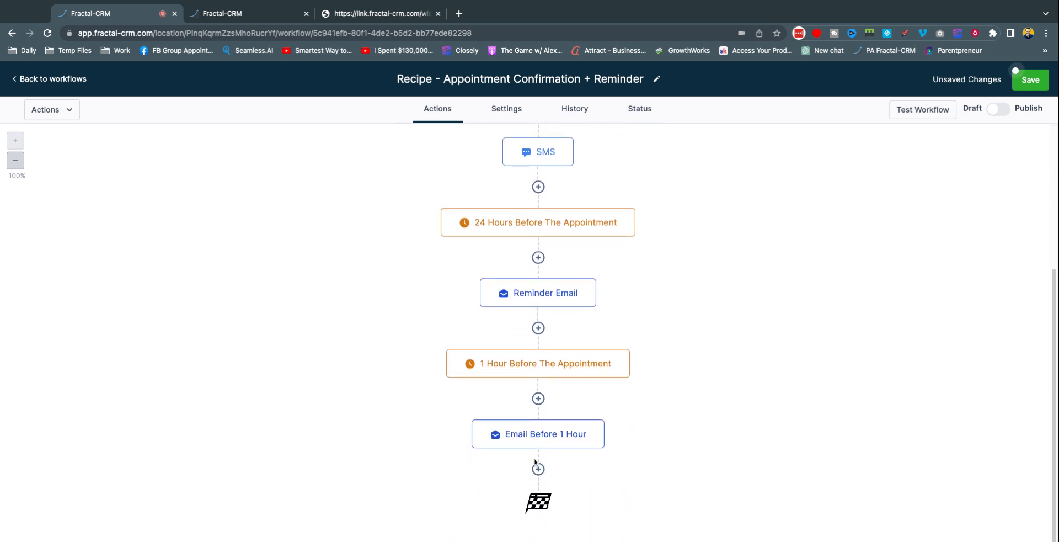
click(538, 468)
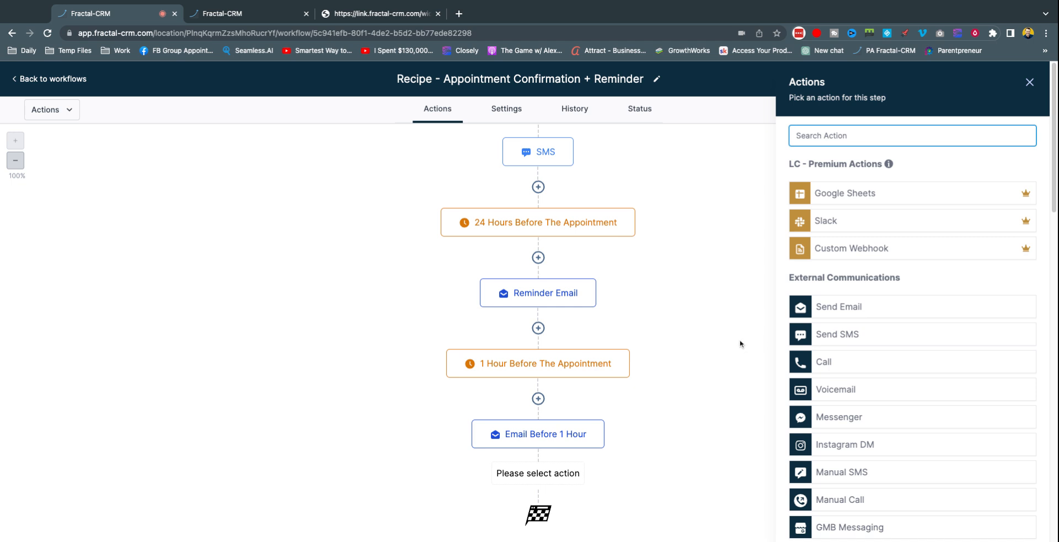
text(wait)
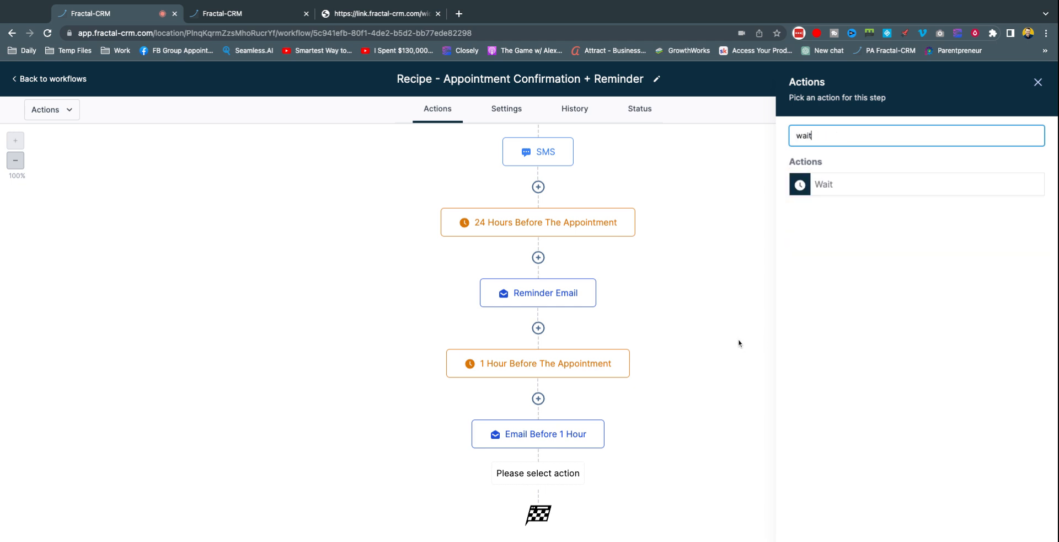
click(856, 188)
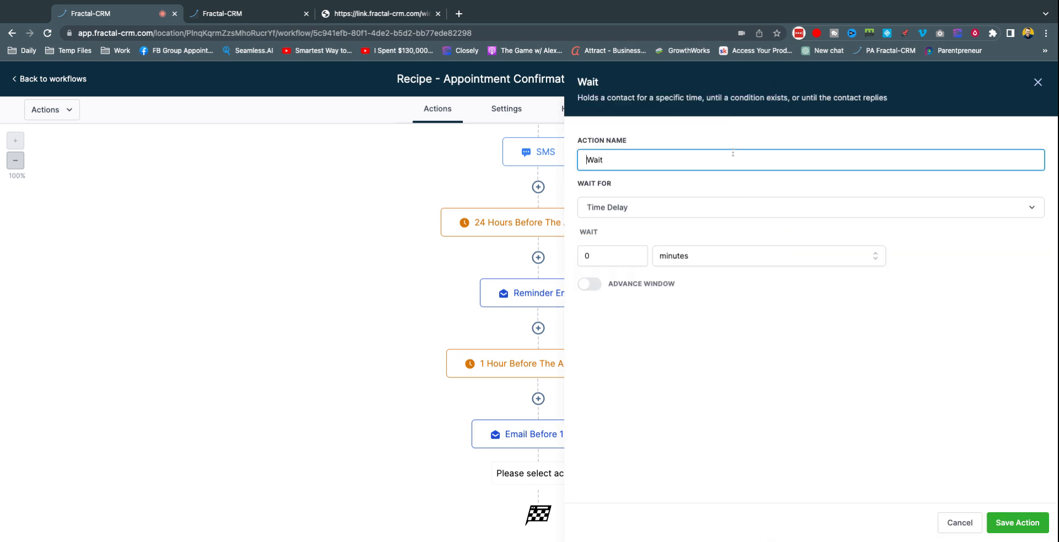
- Name the wait action "Wait 15 Minutes Before" and set its time delay to 15 minutes
key(BackSpace)
key(End)
text(15 Minutes Before)
click(635, 255)
text(15)
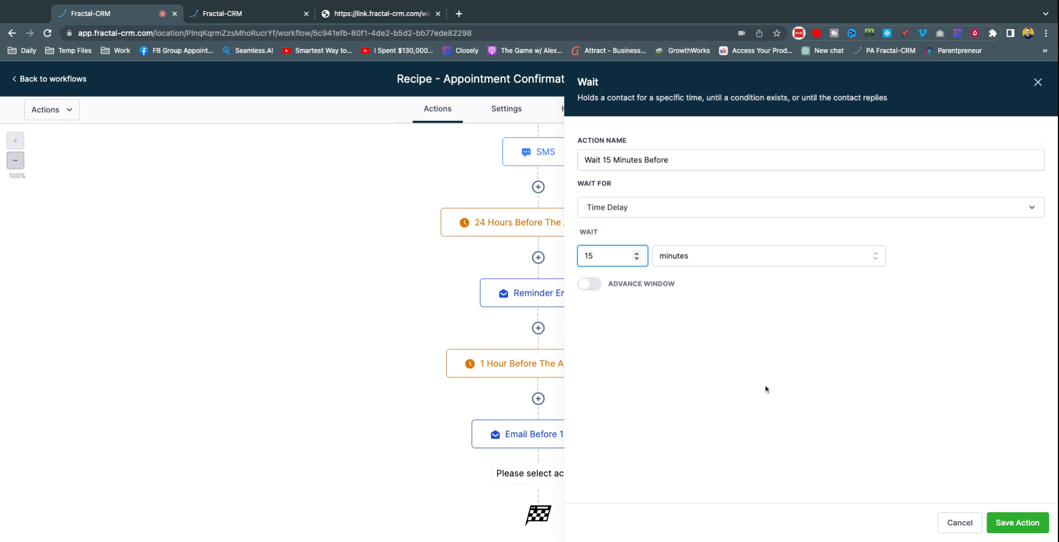
click(763, 382)
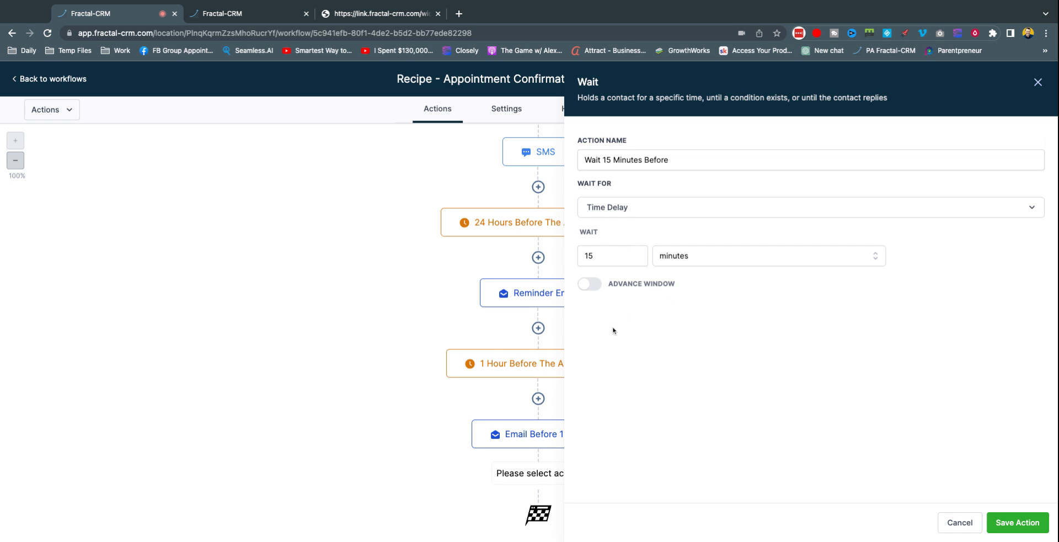
click(593, 286)
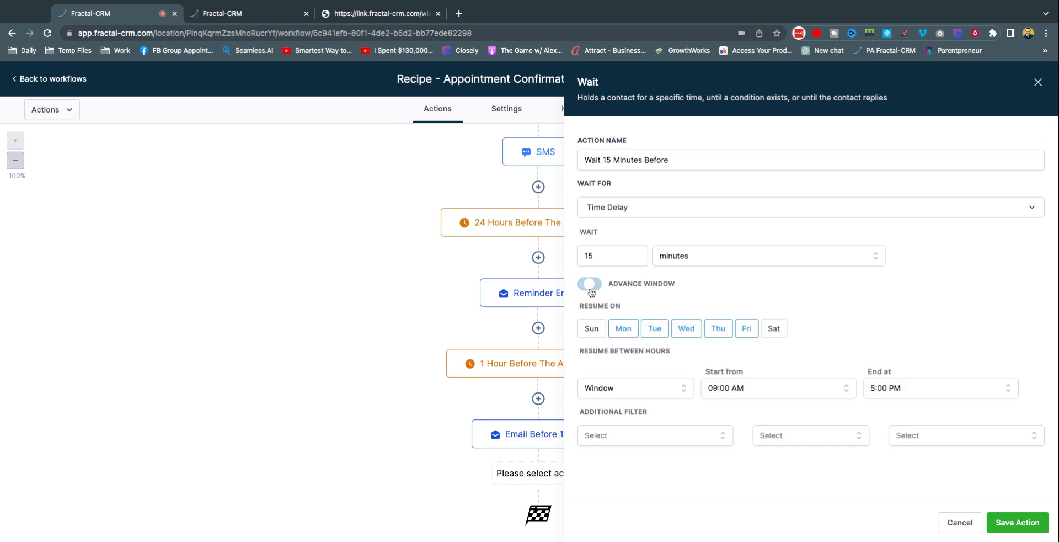
click(596, 286)
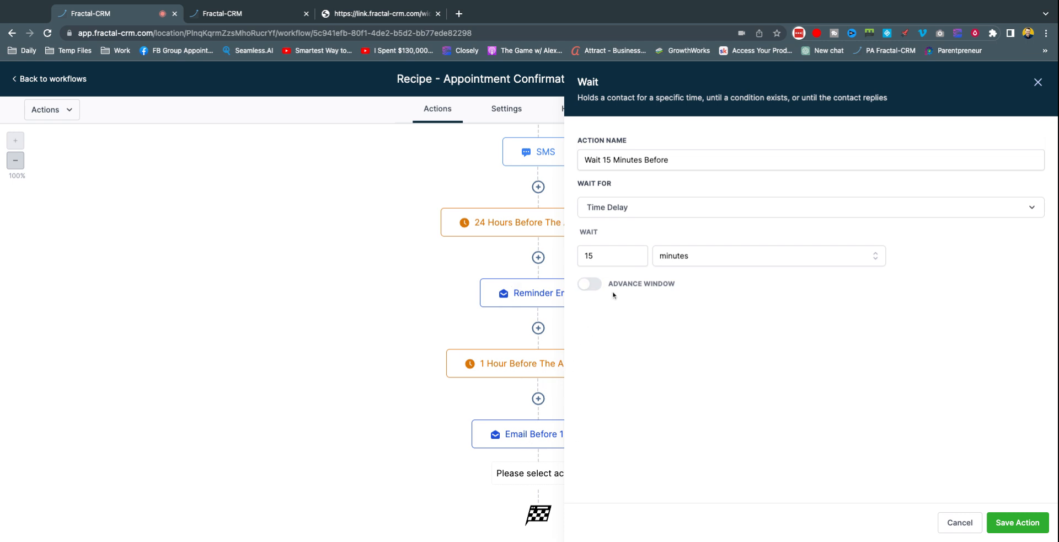
click(591, 287)
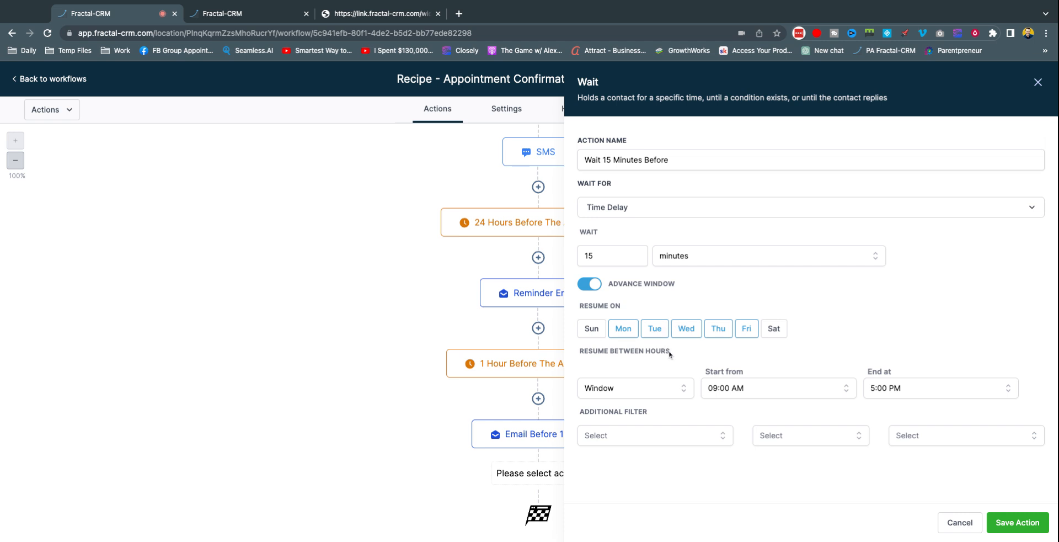
click(691, 333)
click(680, 326)
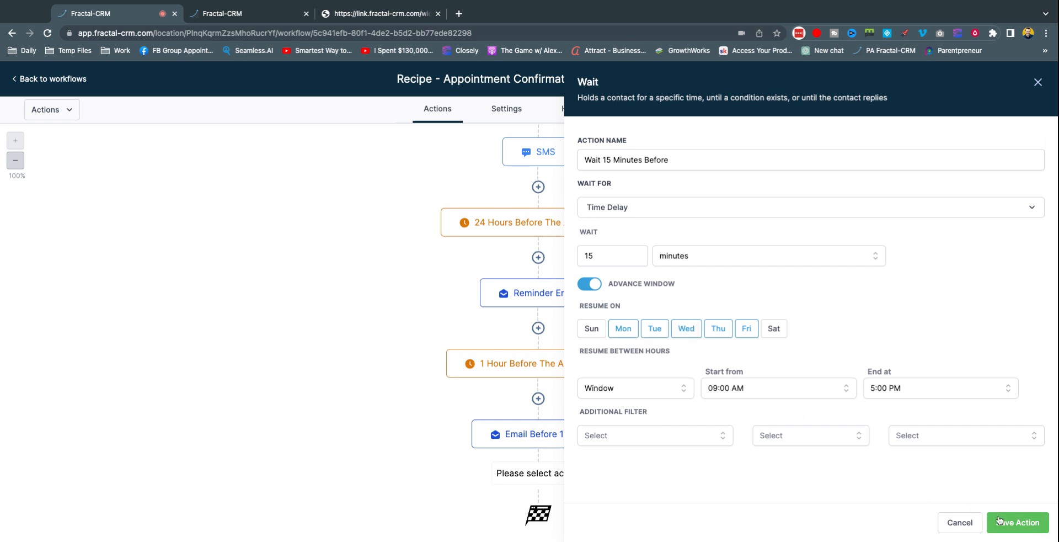
click(596, 287)
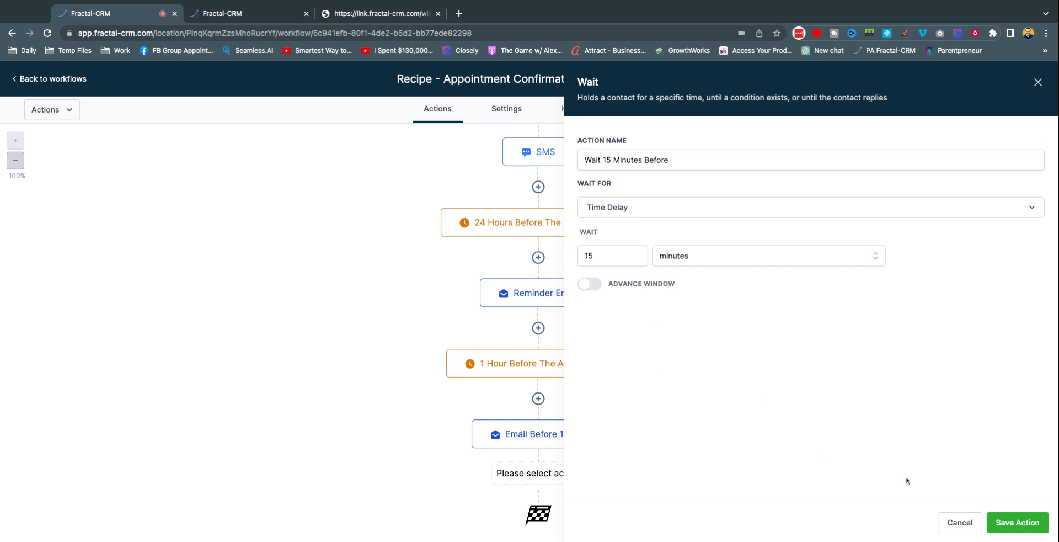
- Save the wait and add a Send SMS action after it with the message "Our call is in 15 minutes. Here's the link:"
click(1017, 522)
scroll(543, 481, down, 2)
click(539, 470)
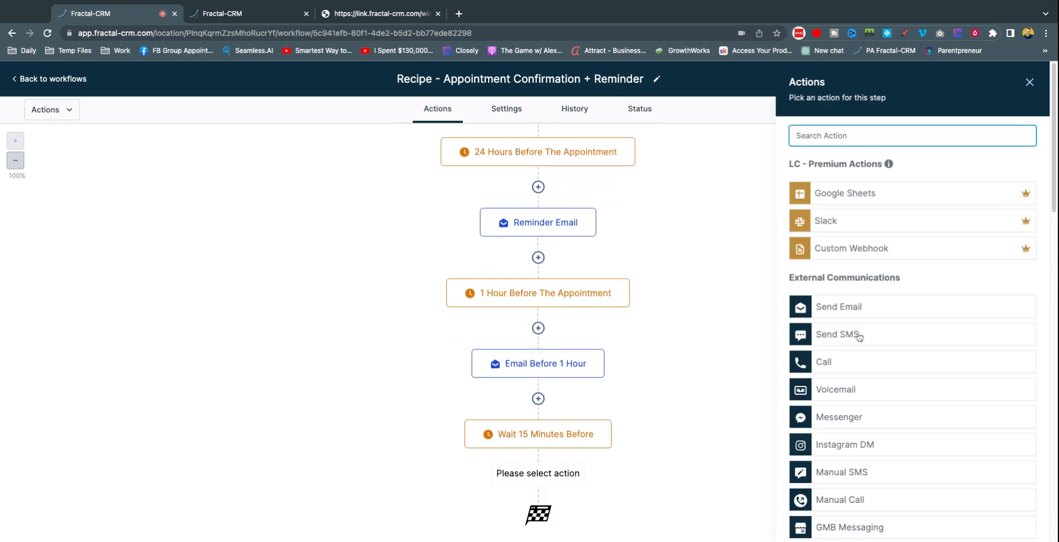
click(861, 334)
text(O)
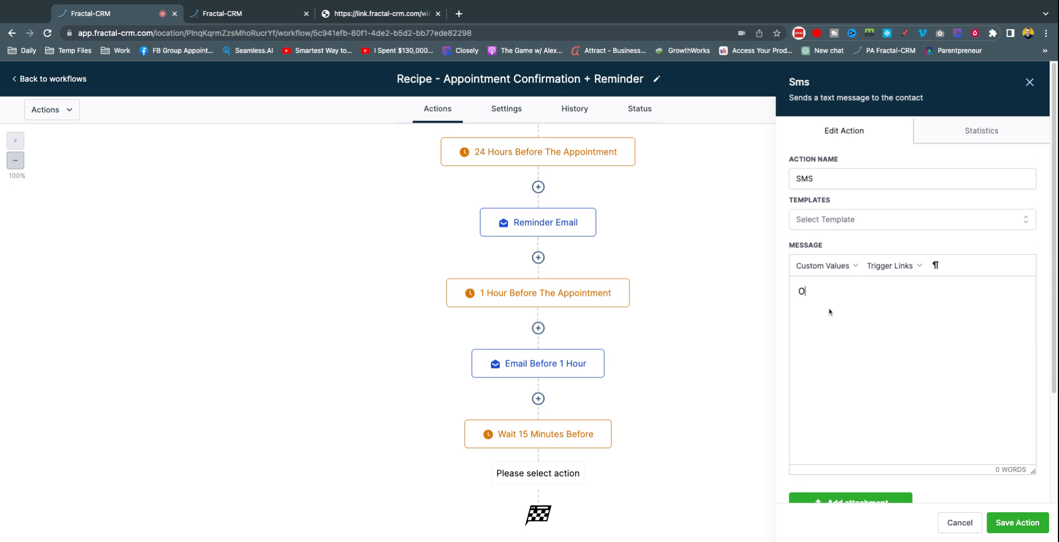
text(ur call is in 15 minutes. Here's the link:)
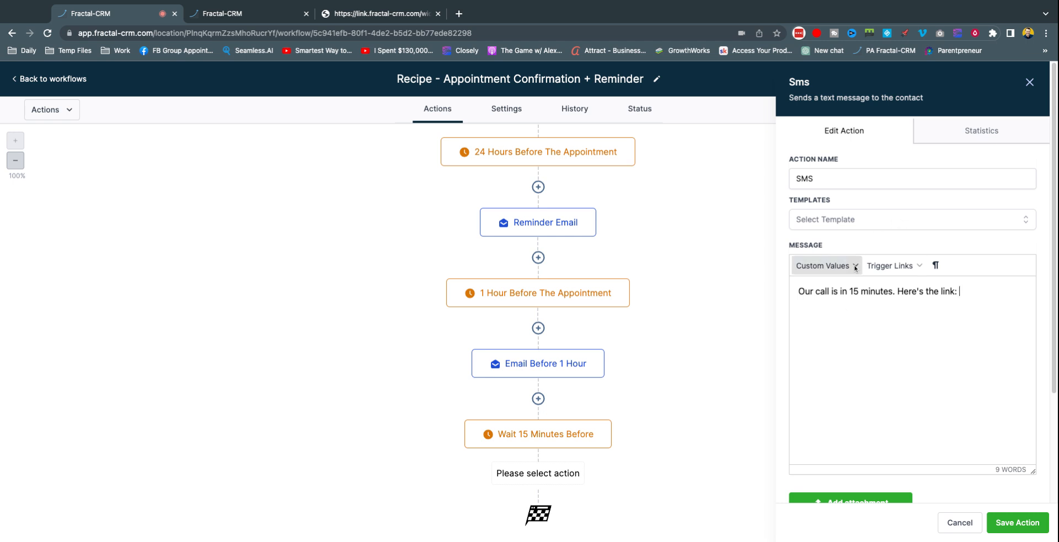
- Append the appointment's Meeting Location custom value to the SMS message, then save the action and the workflow
click(823, 266)
mouse_move(832, 332)
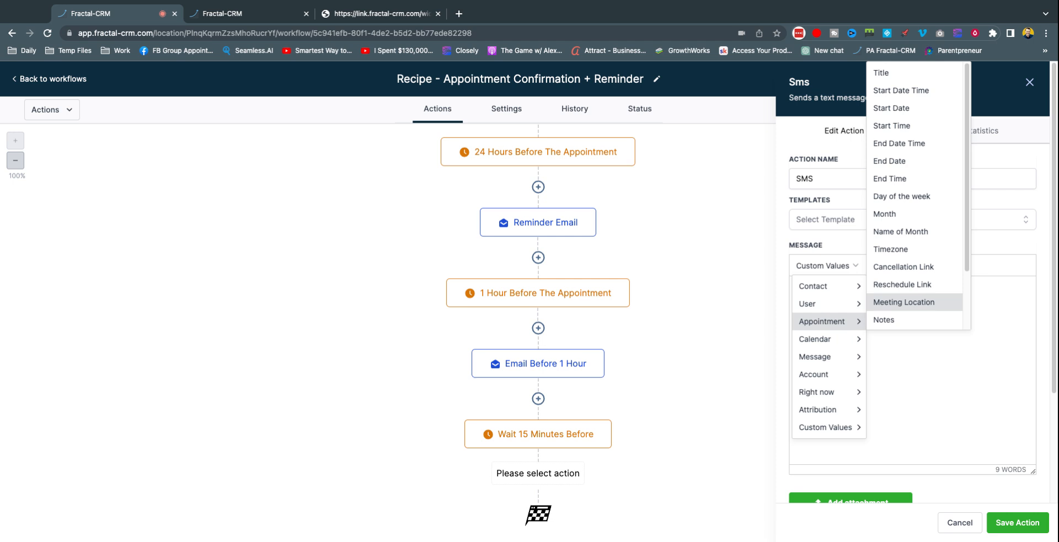
scroll(924, 302, down, 2)
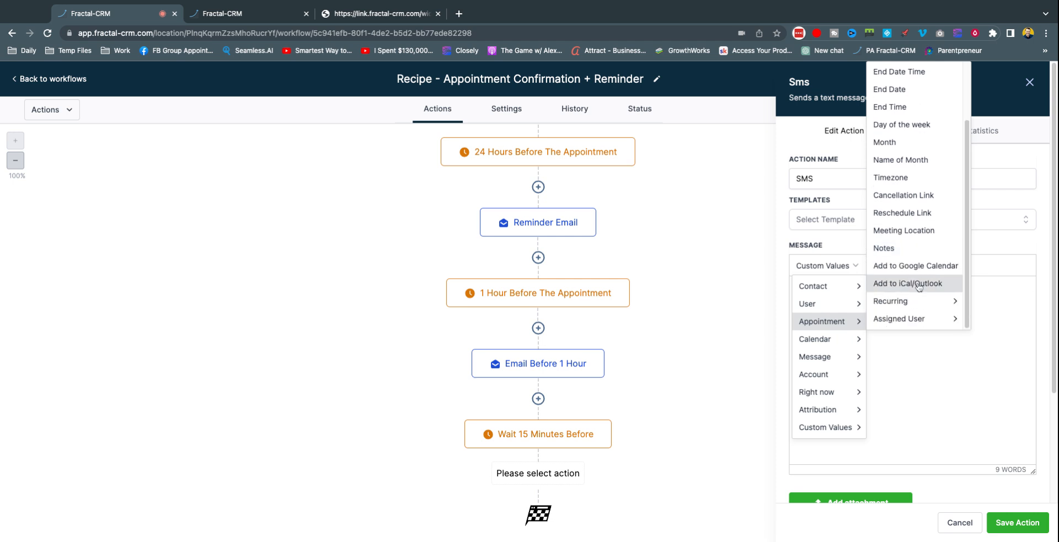
click(919, 231)
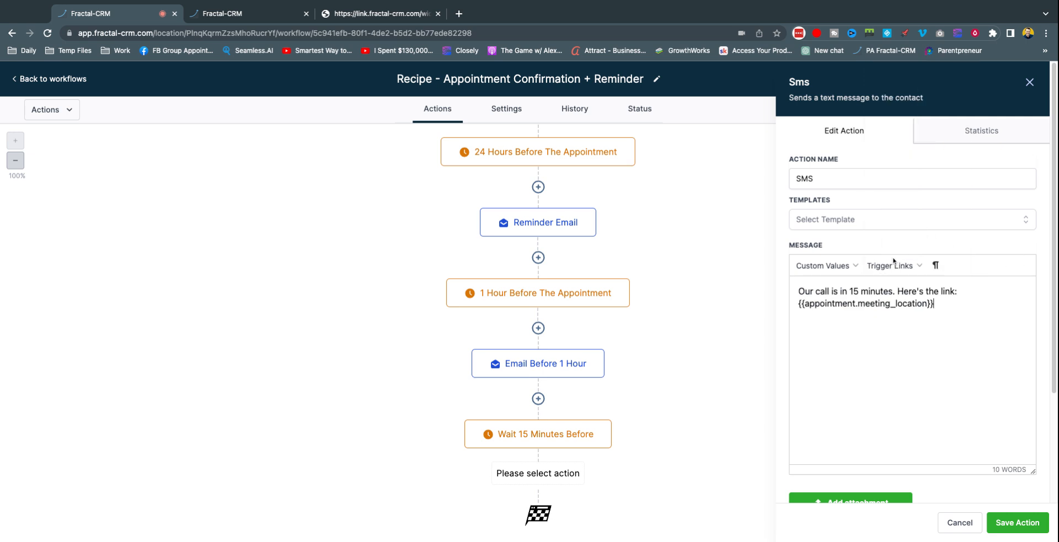
drag(952, 300, 799, 303)
click(941, 327)
click(995, 524)
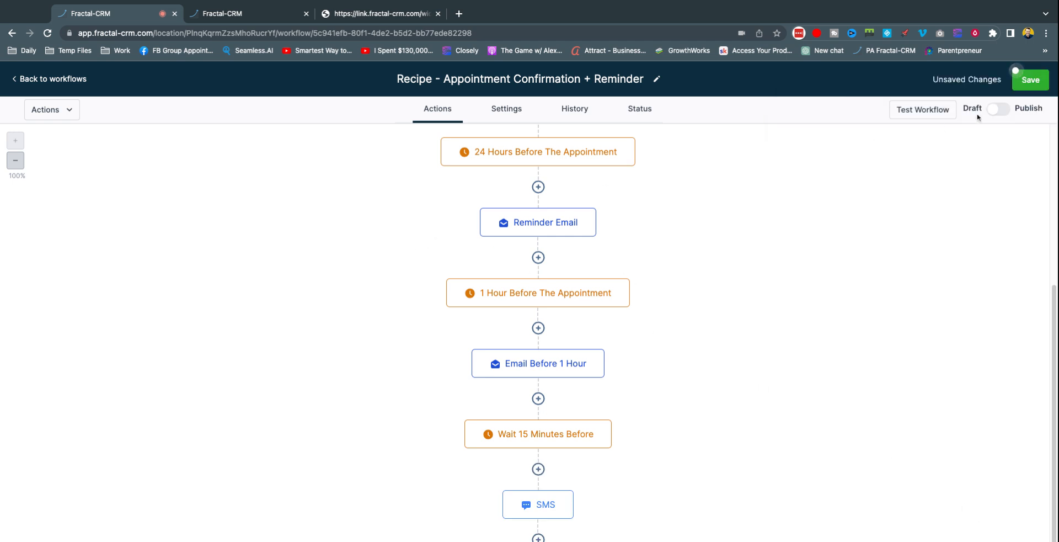
click(1032, 82)
- Turn on Allow Multiple in the workflow's contact management settings
click(503, 110)
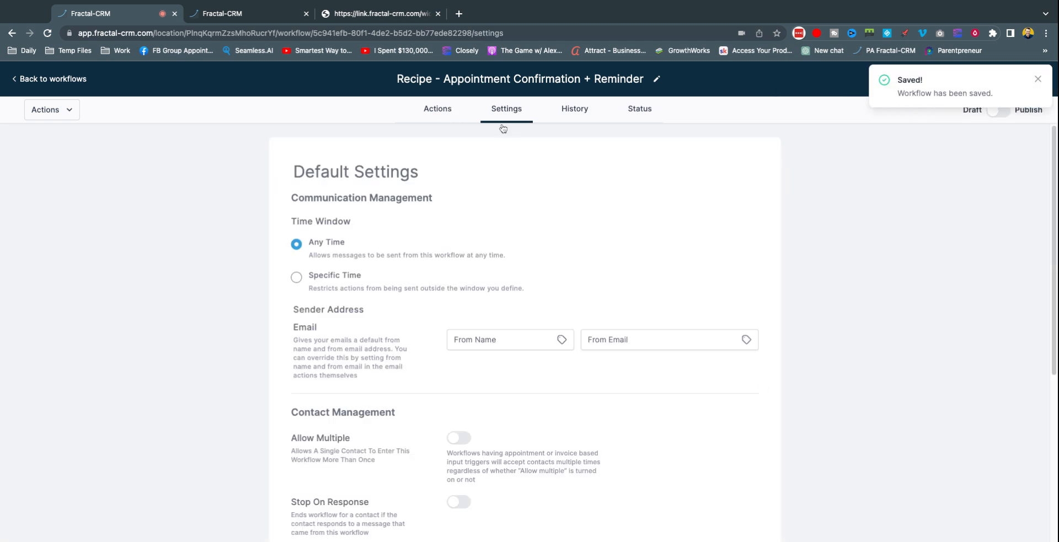
scroll(408, 278, down, 5)
scroll(353, 273, up, 1)
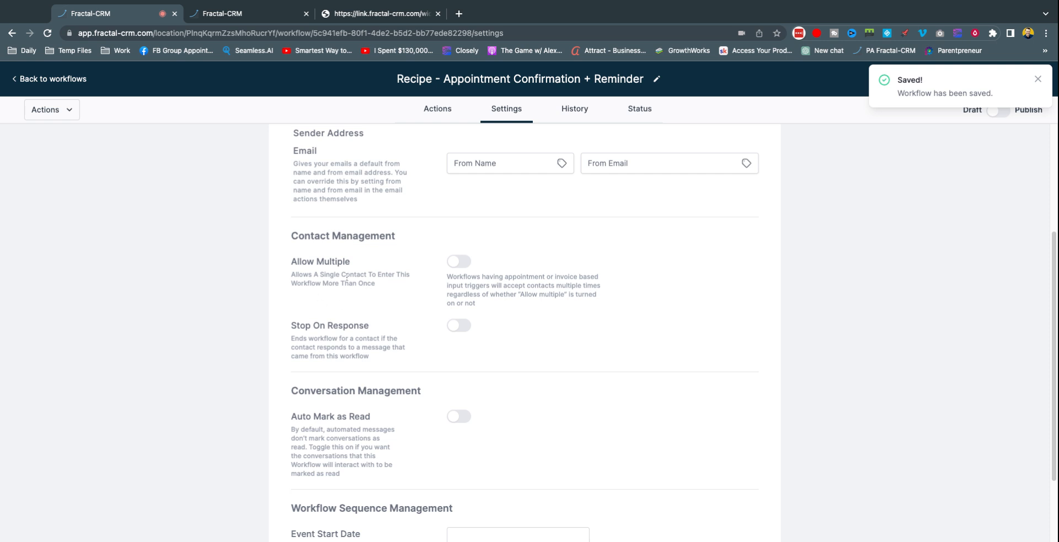
click(458, 262)
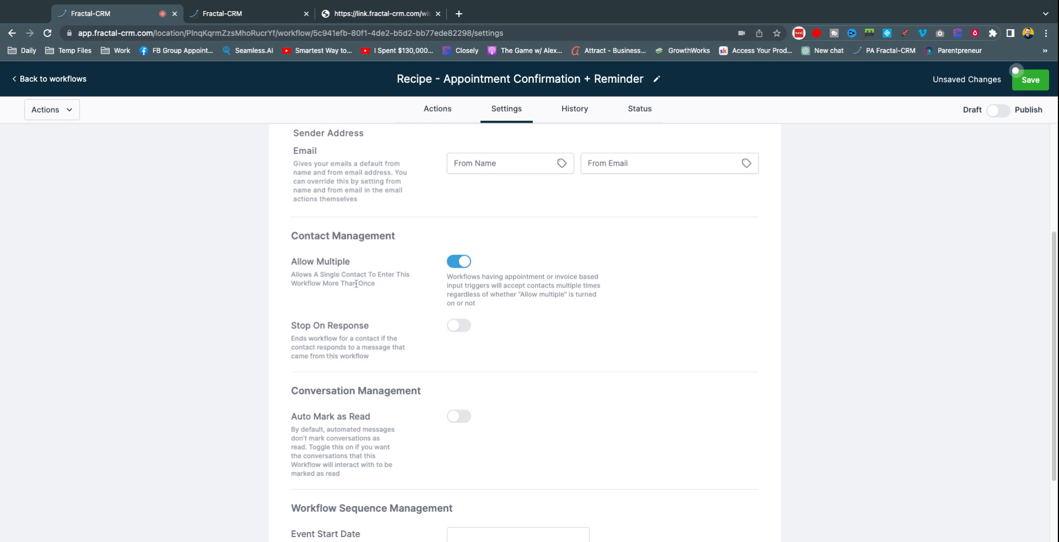
- Read the note on how Allow Multiple applies to workflows with appointment or invoice based triggers
triple_click(495, 306)
click(446, 295)
drag(452, 279, 551, 277)
click(523, 298)
triple_click(513, 310)
click(502, 278)
drag(446, 278, 488, 313)
click(489, 313)
triple_click(489, 303)
click(473, 284)
- Turn on Auto Mark as Read for the workflow's conversations and save the workflow
click(459, 417)
scroll(554, 376, down, 3)
scroll(494, 353, up, 1)
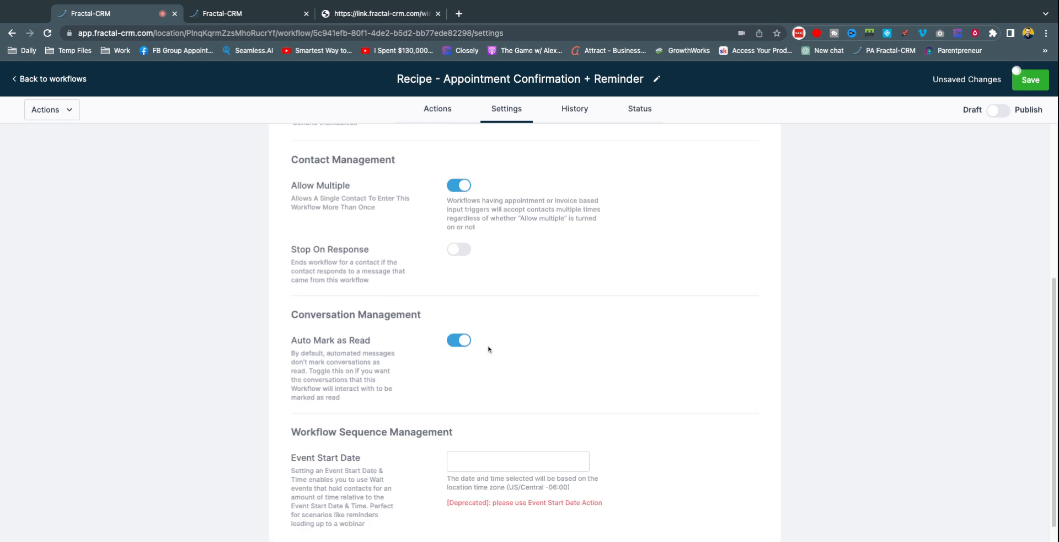
scroll(403, 348, up, 2)
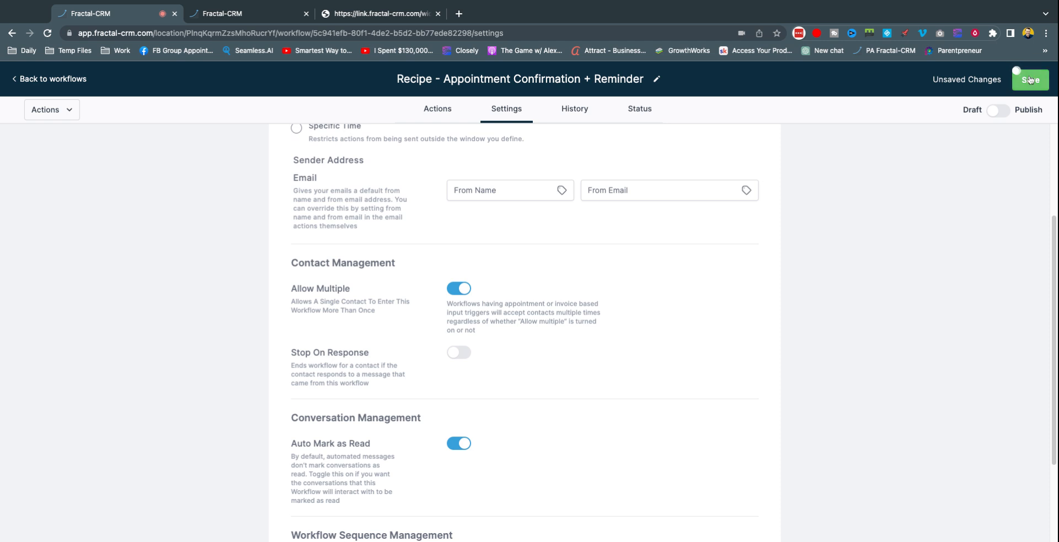
click(440, 113)
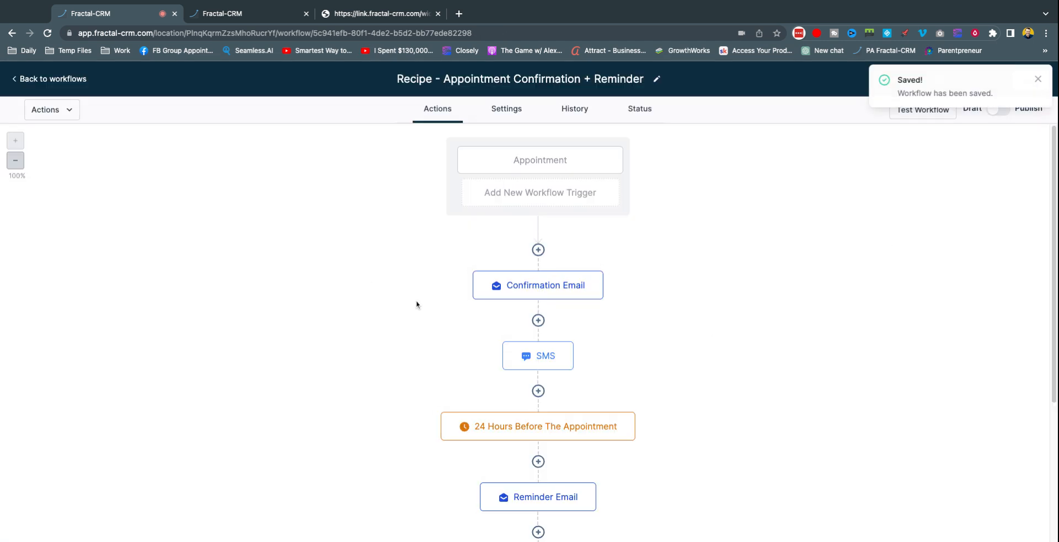
- Leave the workflow, look at the unread conversations and return to the workflow list
click(58, 81)
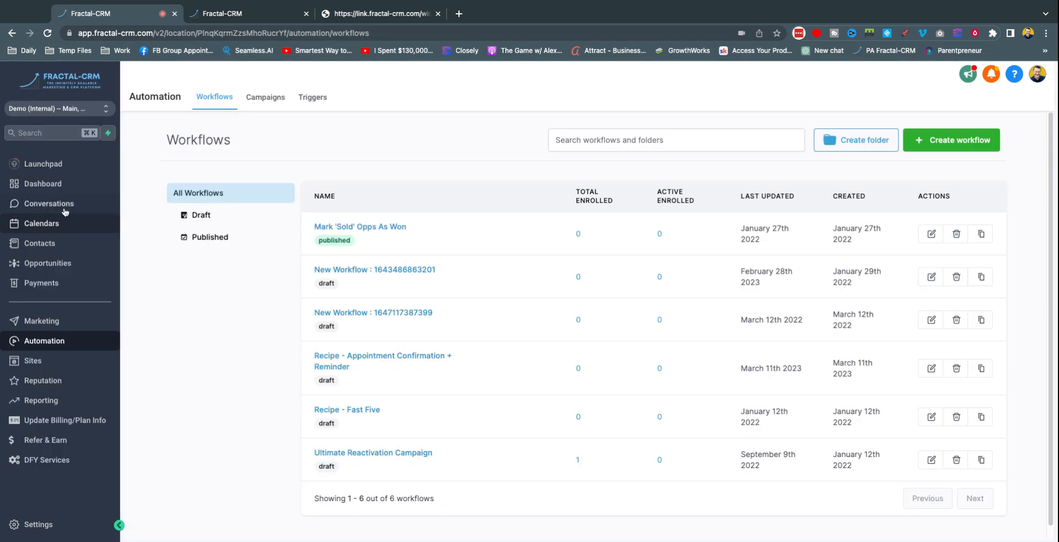
click(48, 203)
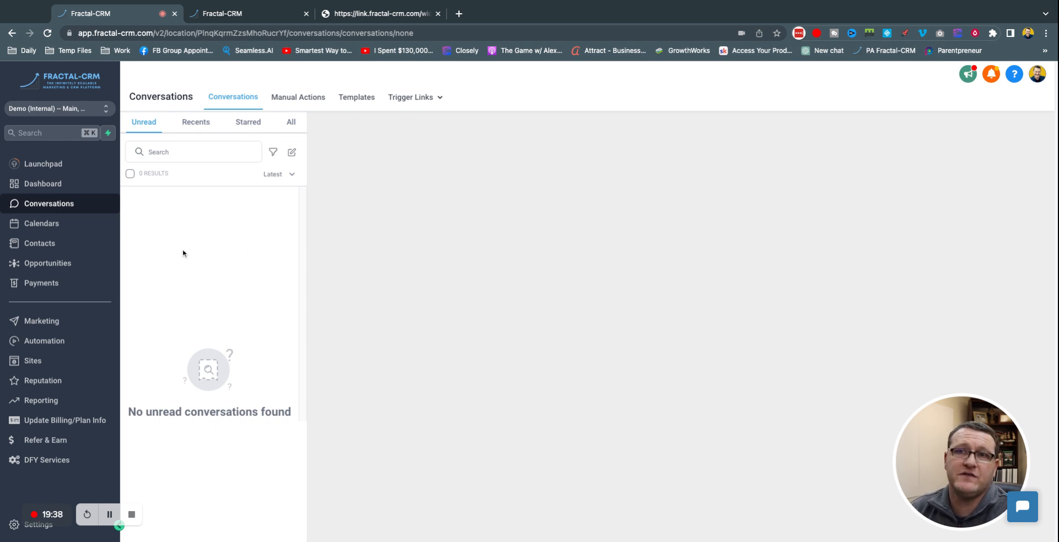
click(52, 342)
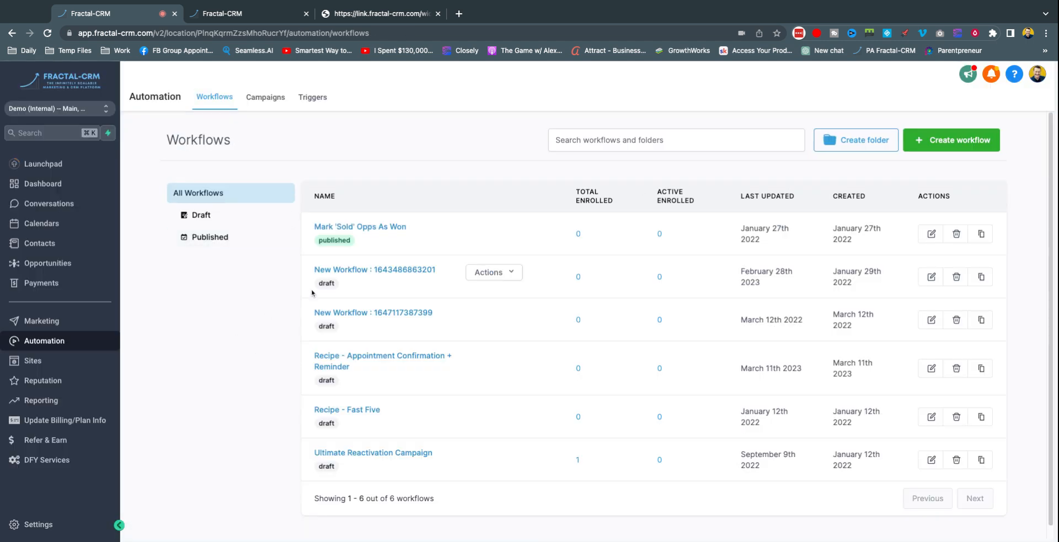
- Open the Ultimate Reactivation Campaign workflow's settings and read the Auto Mark as Read explanation
scroll(243, 311, down, 1)
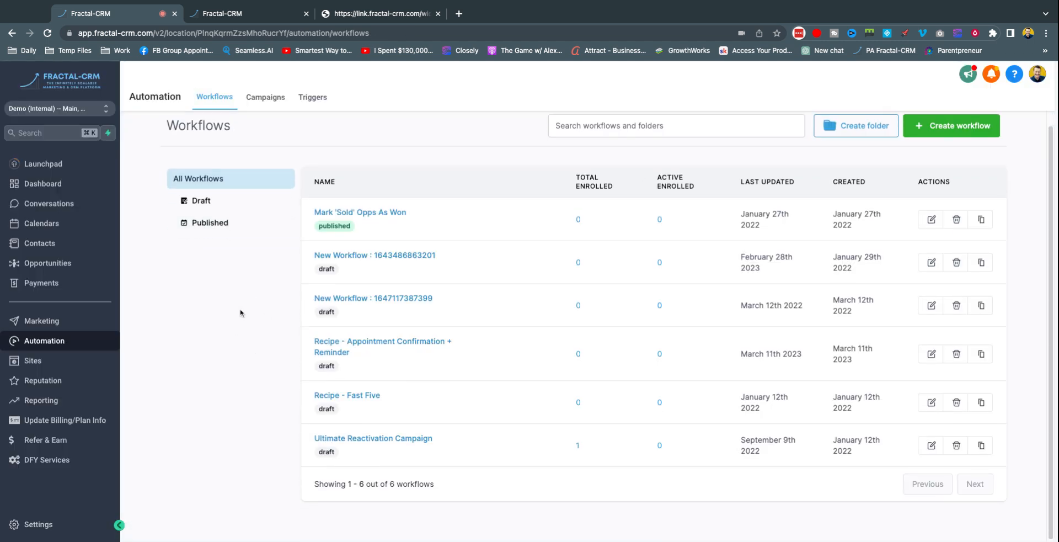
click(427, 439)
click(507, 109)
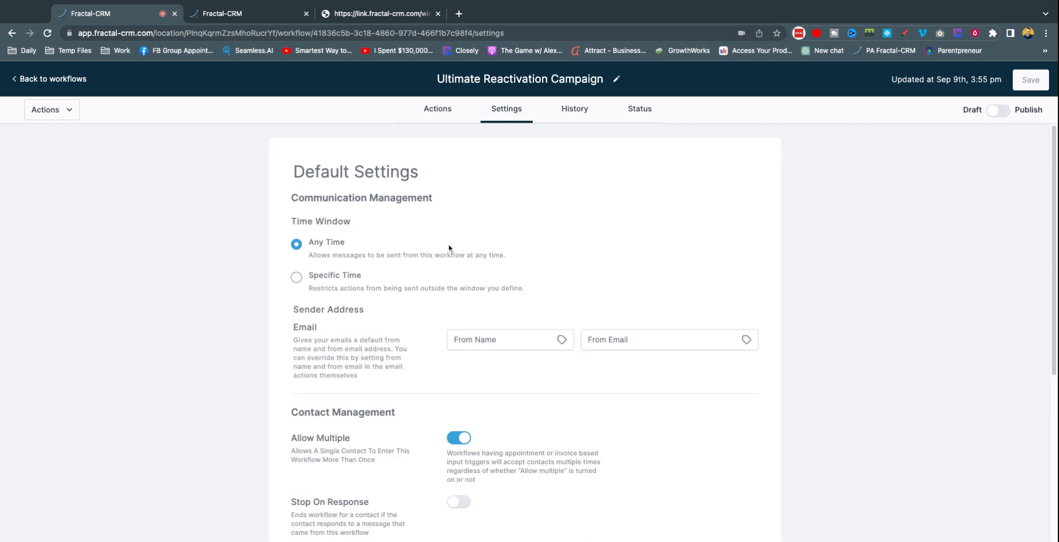
scroll(449, 315, down, 5)
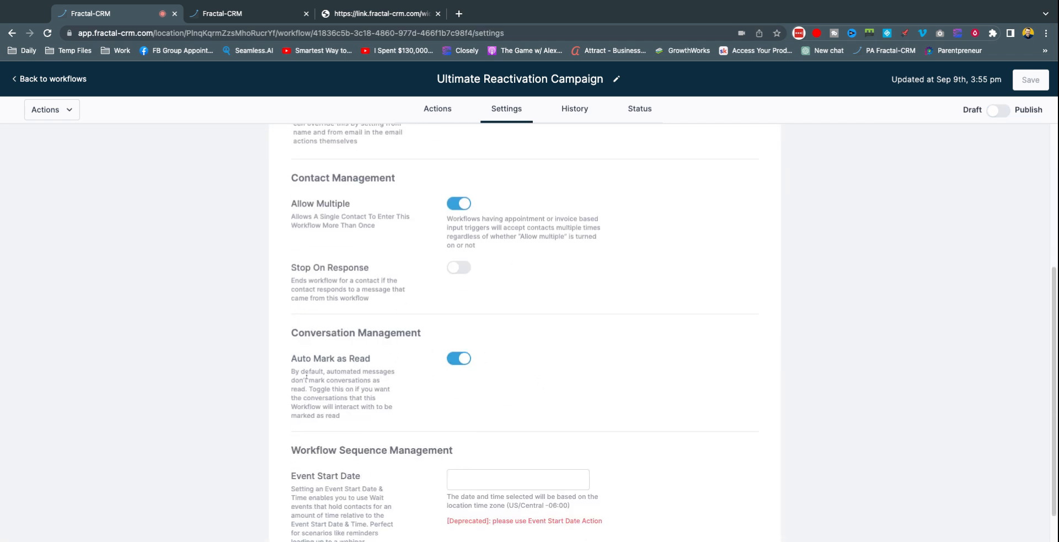
mouse_move(291, 373)
mouse_down()
mouse_move(395, 372)
mouse_move(381, 381)
mouse_up()
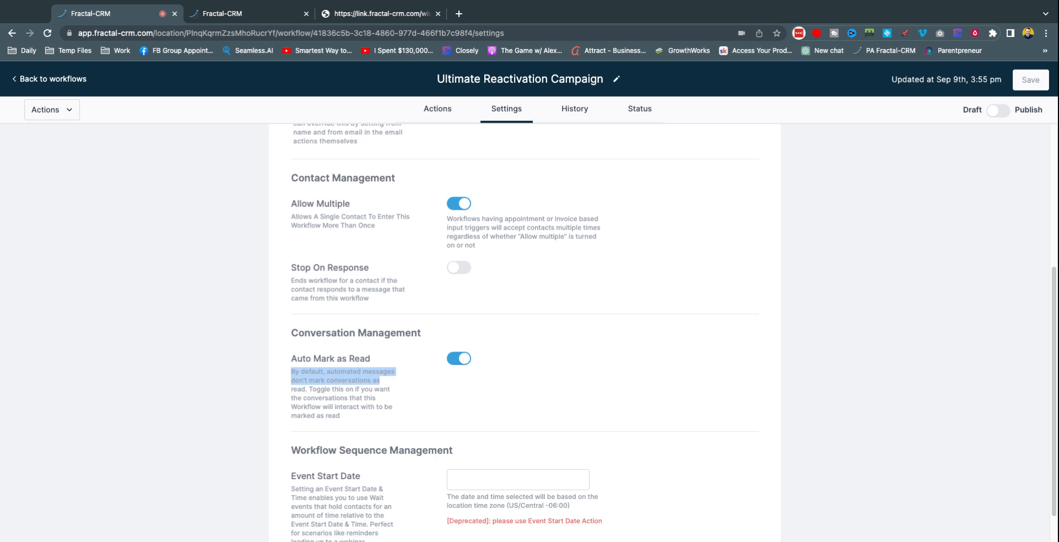
drag(381, 381, 389, 417)
click(388, 418)
scroll(494, 148, up, 5)
- Switch the Ultimate Reactivation Campaign workflow from draft to published and save it
click(439, 110)
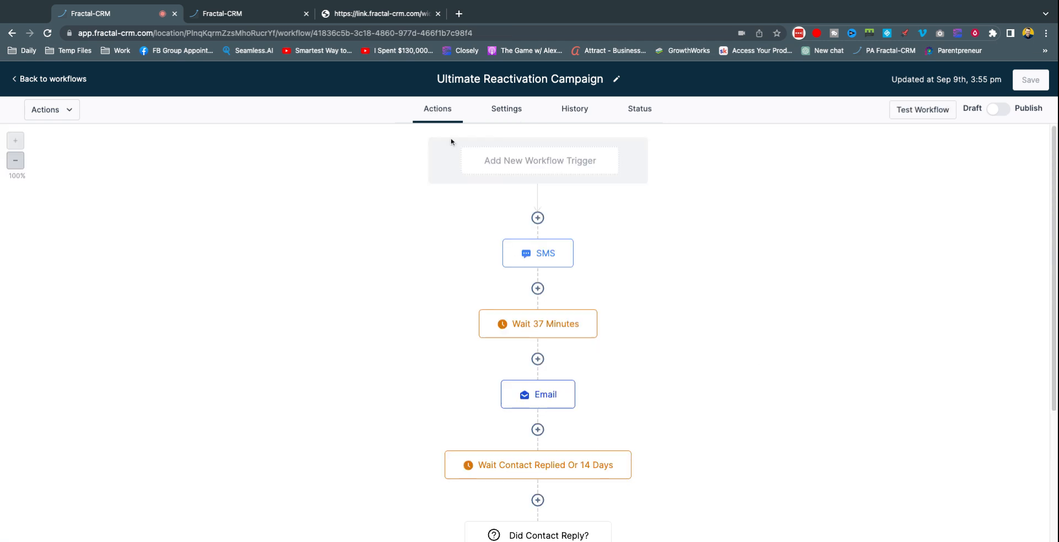
click(996, 110)
click(1042, 82)
click(1038, 79)
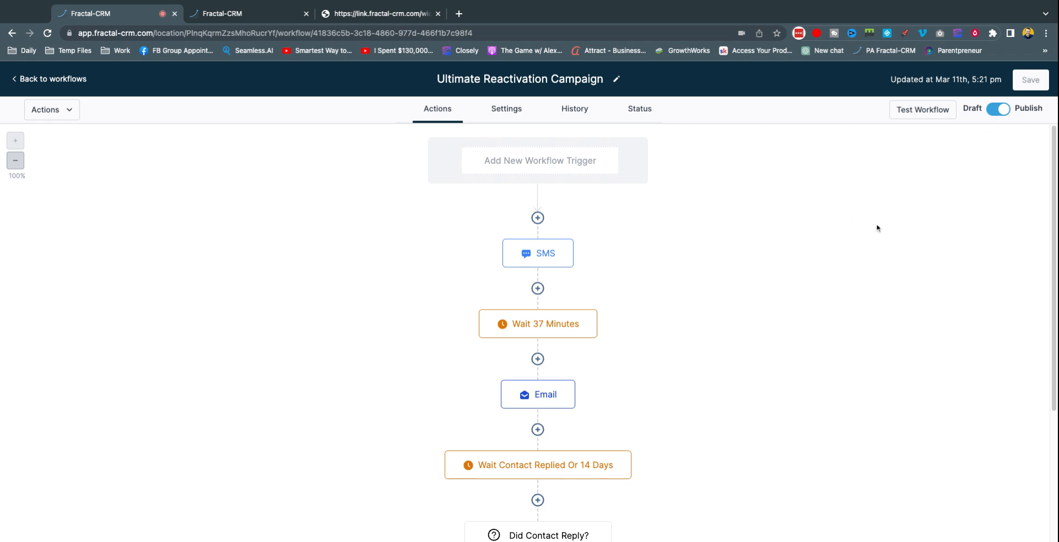
- Look through the available workflow triggers and the campaign's steps without adding a trigger
click(517, 168)
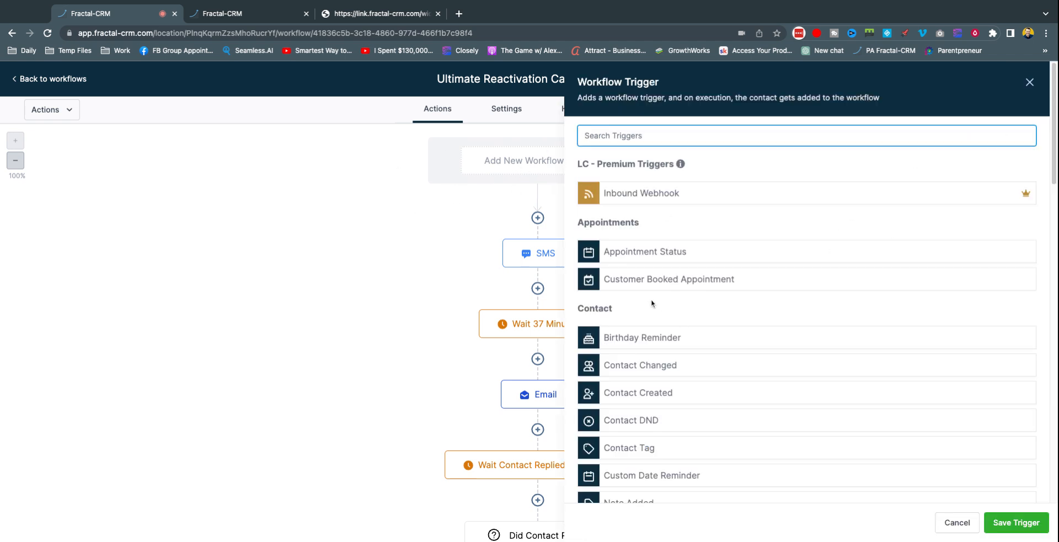
click(953, 521)
click(562, 157)
click(957, 521)
scroll(359, 250, down, 6)
scroll(359, 251, up, 6)
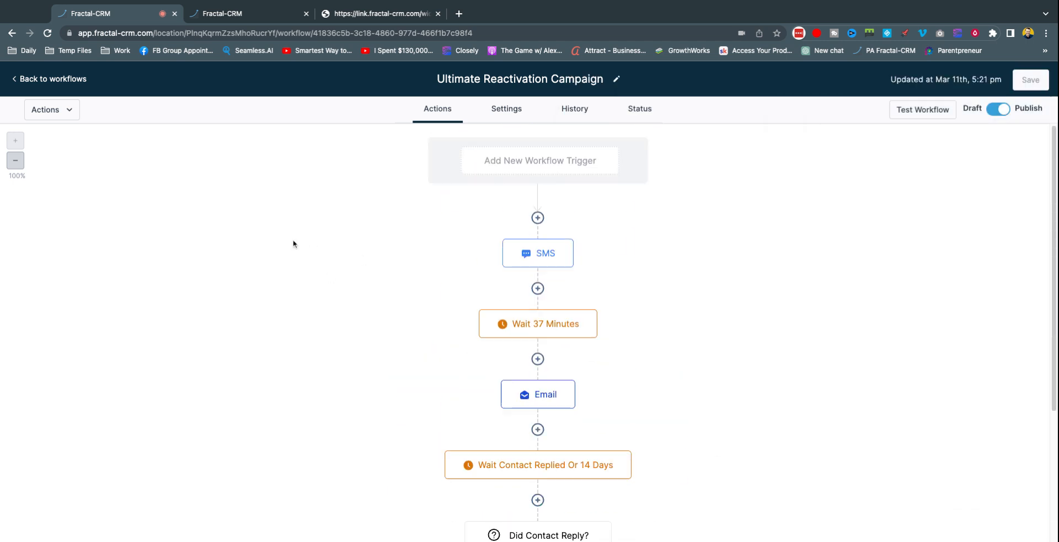
- Open the Recipe - Appointment Confirmation + Reminder workflow from the workflow list and look through its default settings
click(79, 79)
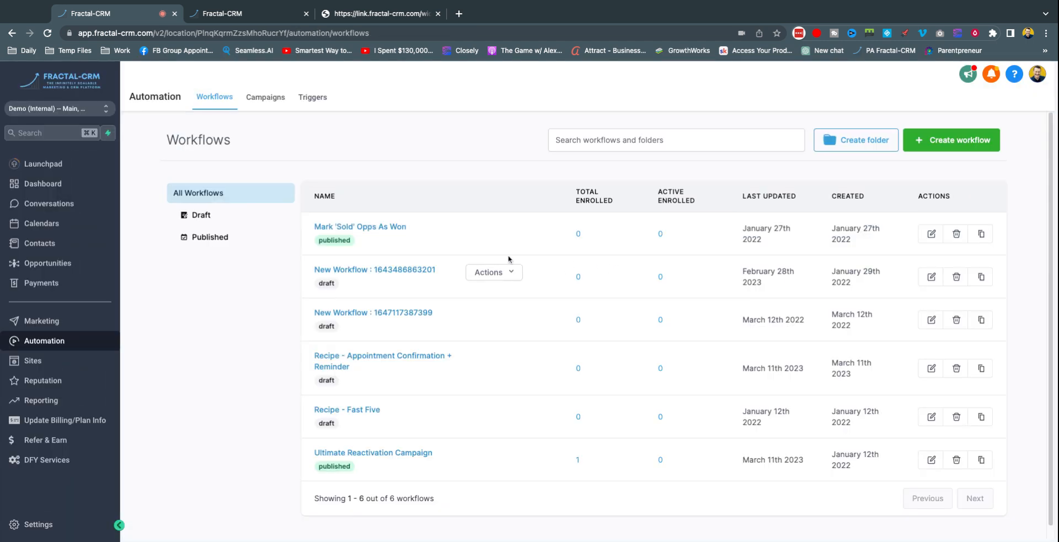
click(374, 359)
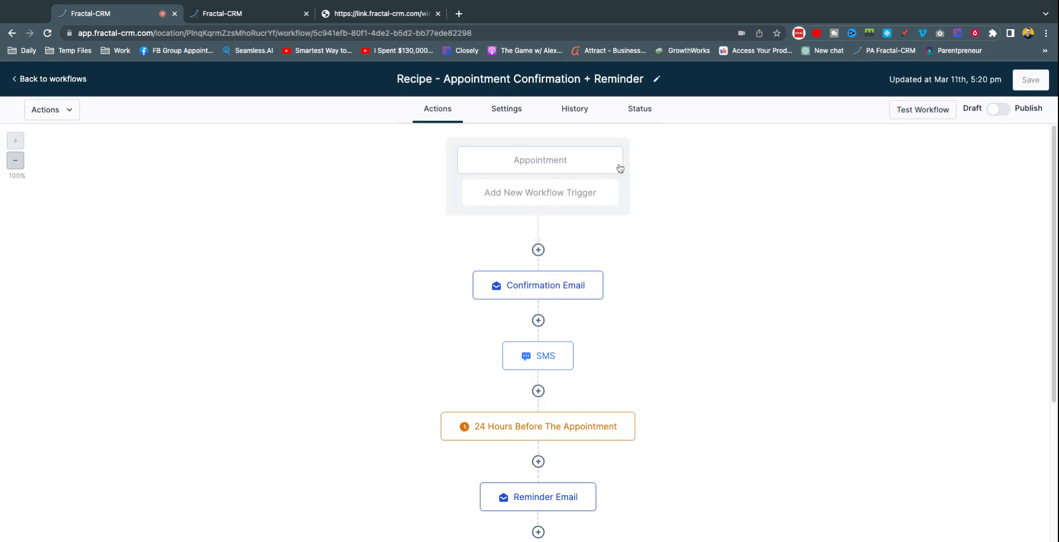
click(527, 115)
scroll(492, 331, down, 5)
scroll(425, 366, up, 5)
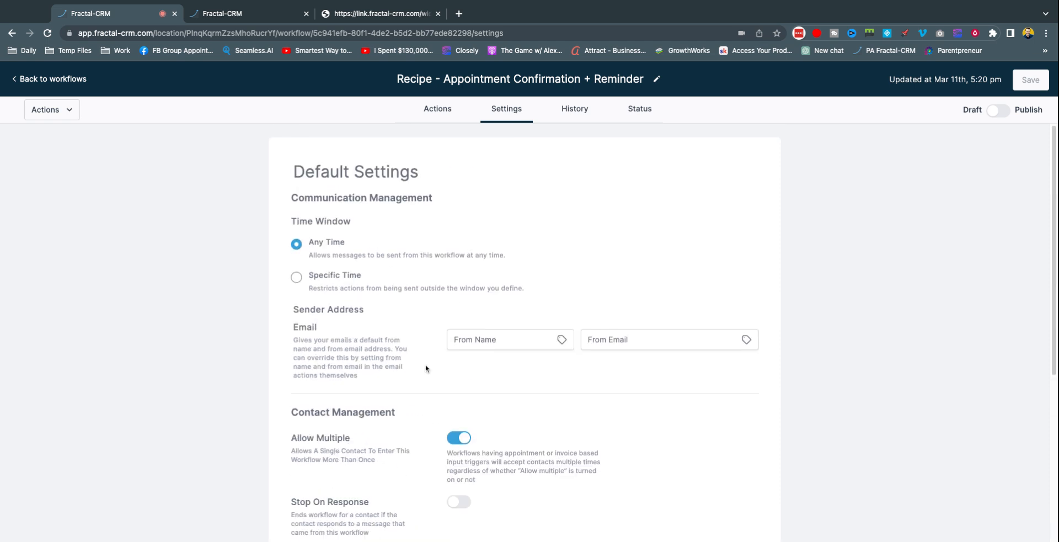
- Switch the Recipe - Appointment Confirmation + Reminder workflow from draft to published and save it
click(436, 113)
click(996, 110)
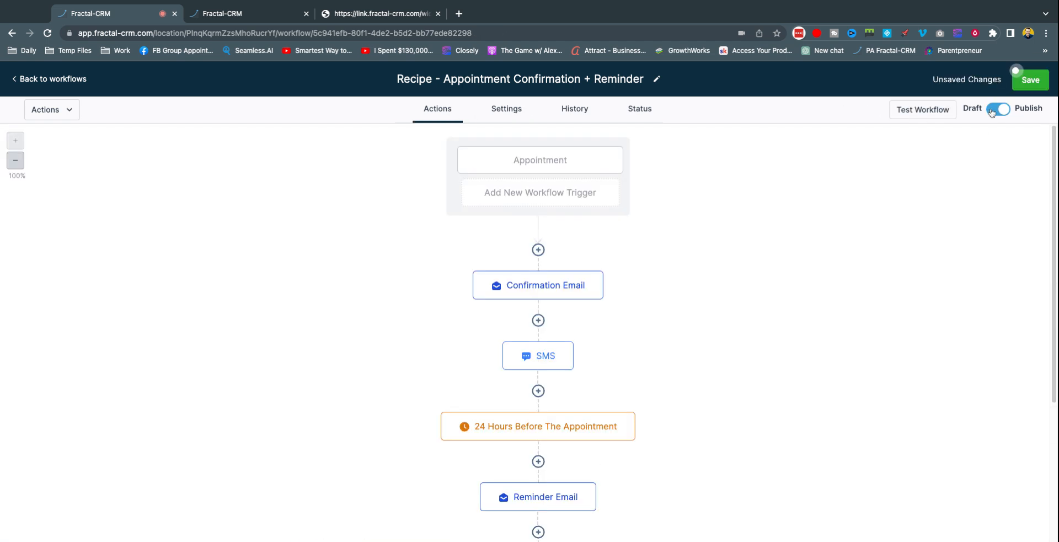
click(1033, 84)
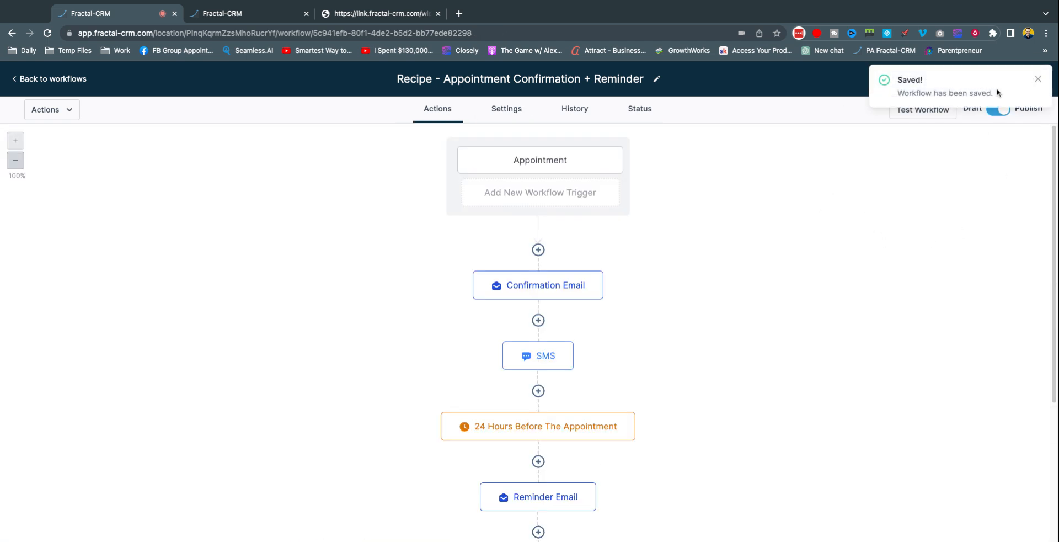
click(1039, 80)
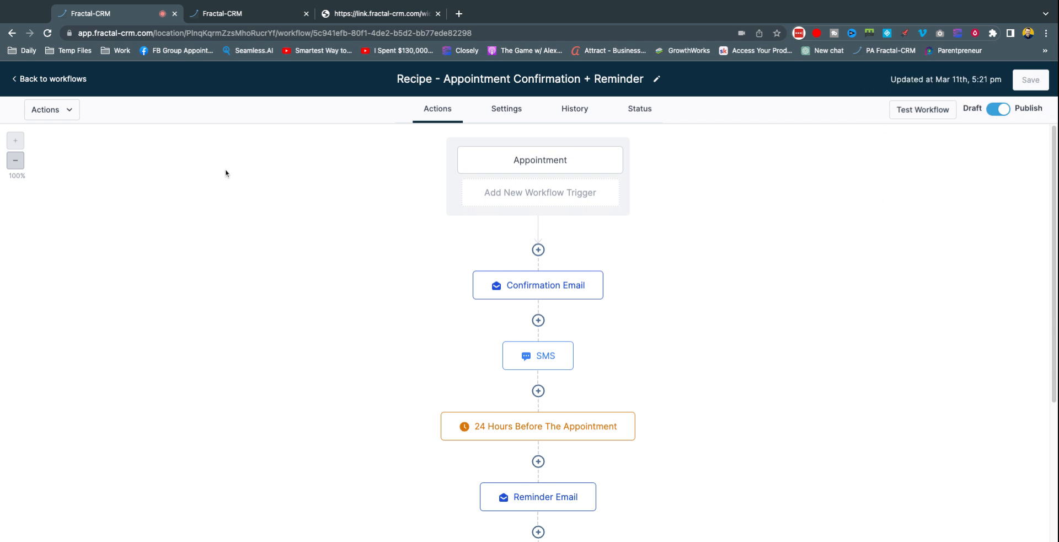
- Look through the published appointment workflow's settings, action logs, status and version history option
click(502, 113)
click(575, 111)
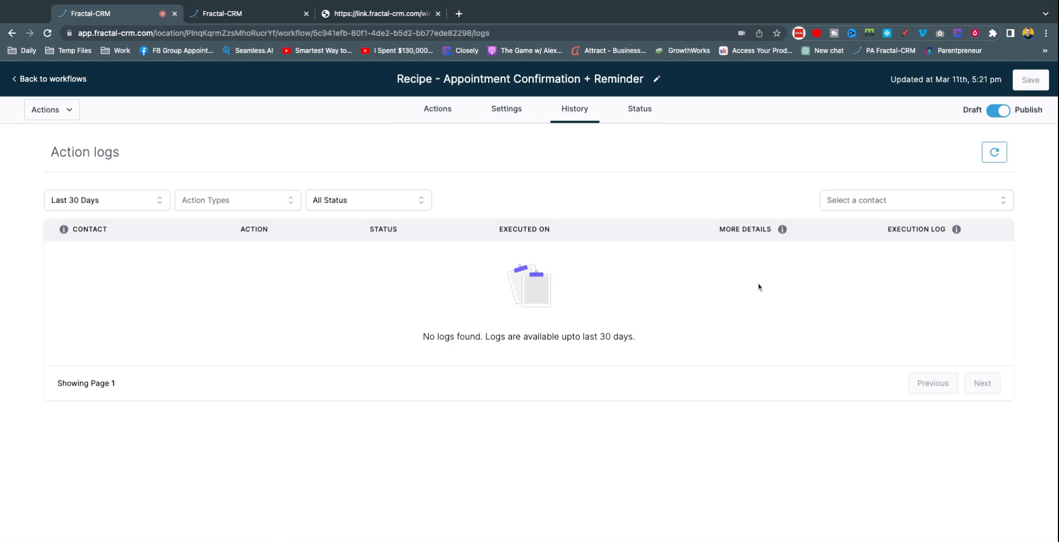
click(644, 114)
click(445, 114)
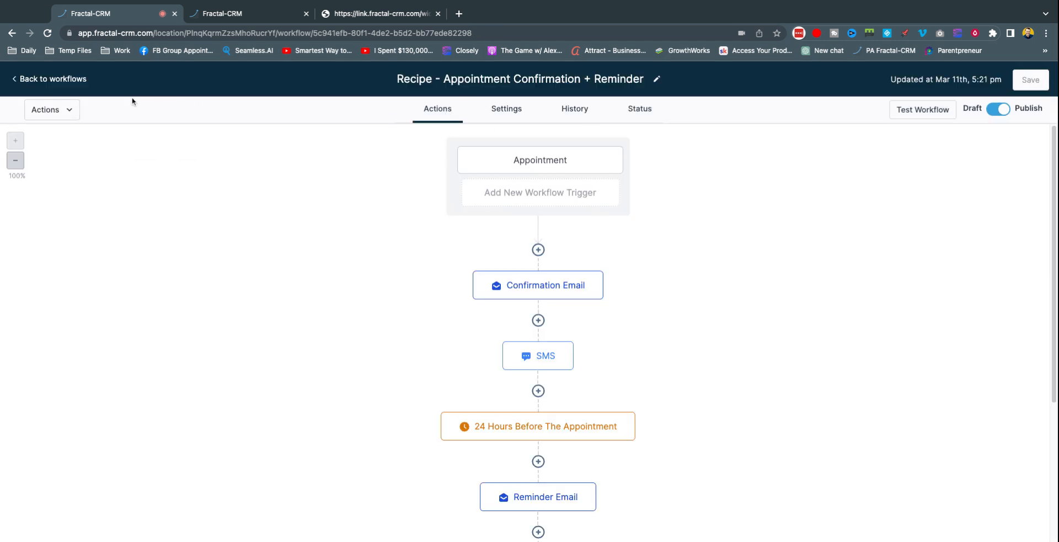
click(69, 113)
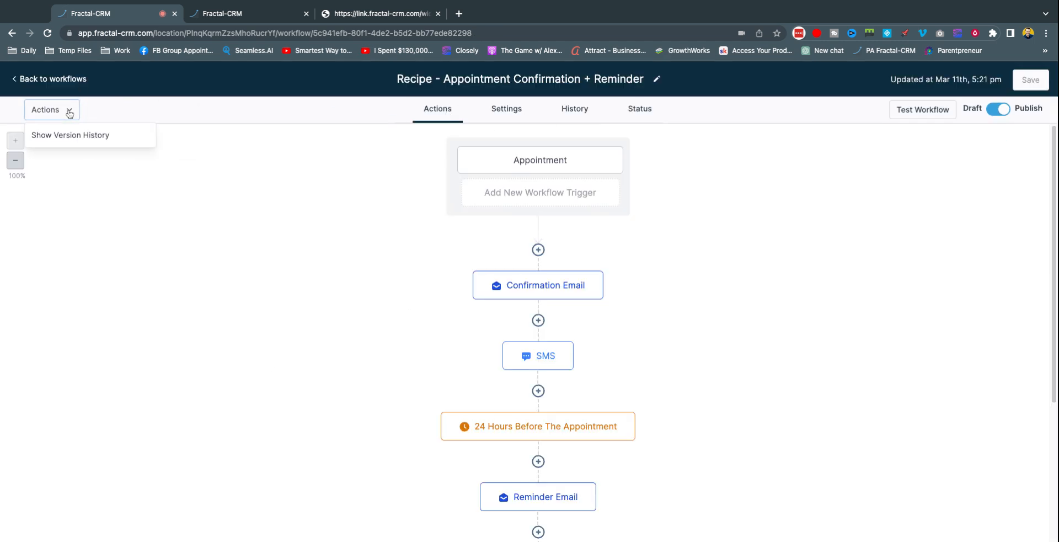
click(156, 249)
- Leave the workflow, check the Test Calendar booking page and come back to the workflow list
click(54, 78)
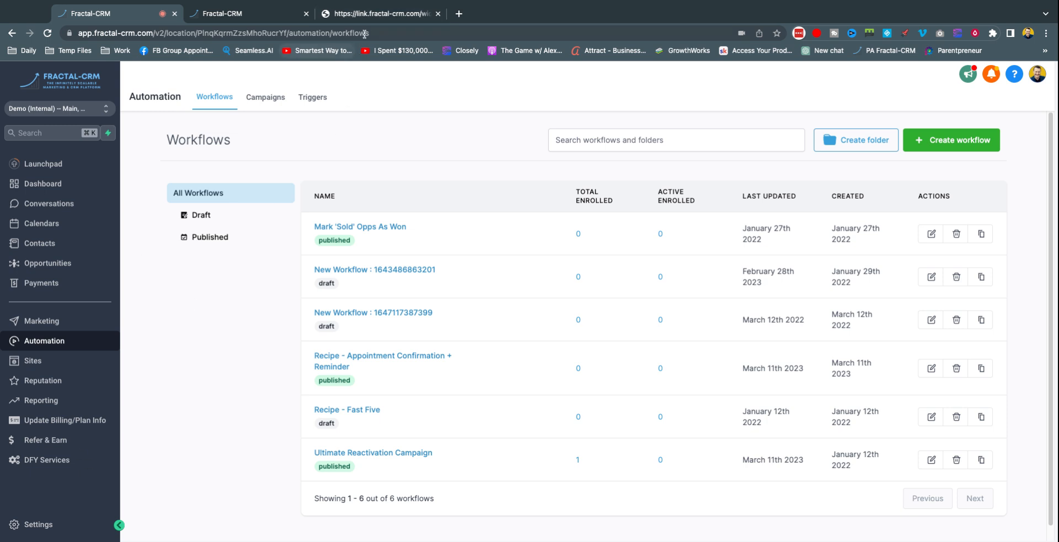
click(379, 16)
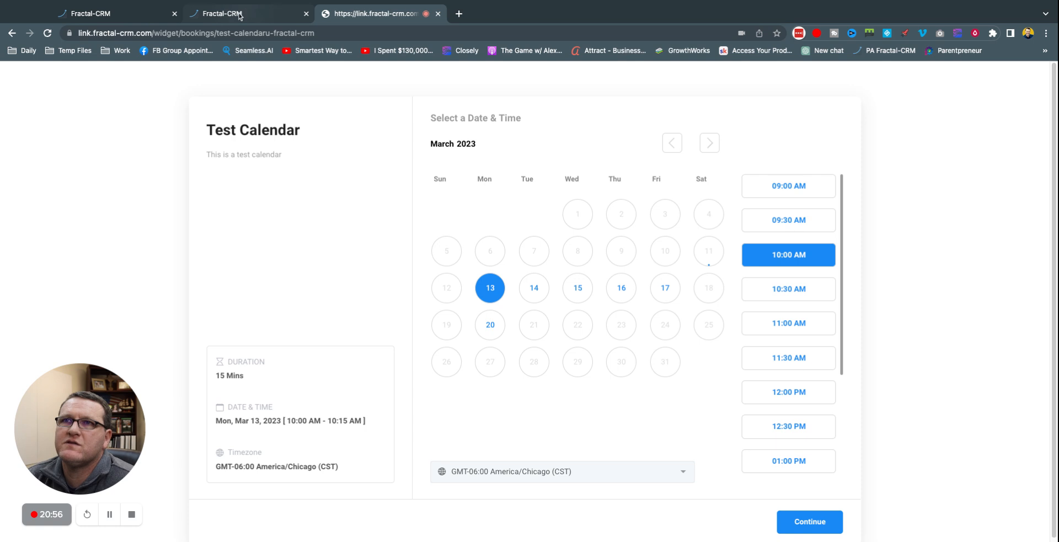
click(122, 13)
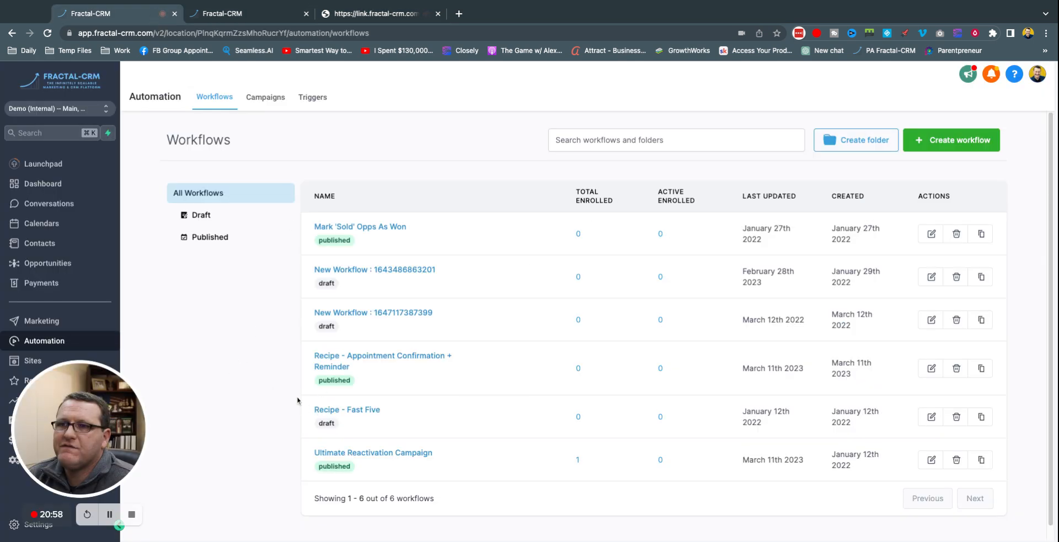
- Add an In calendar filter set to Test Calendar to the Appointment trigger of the appointment confirmation workflow
click(364, 368)
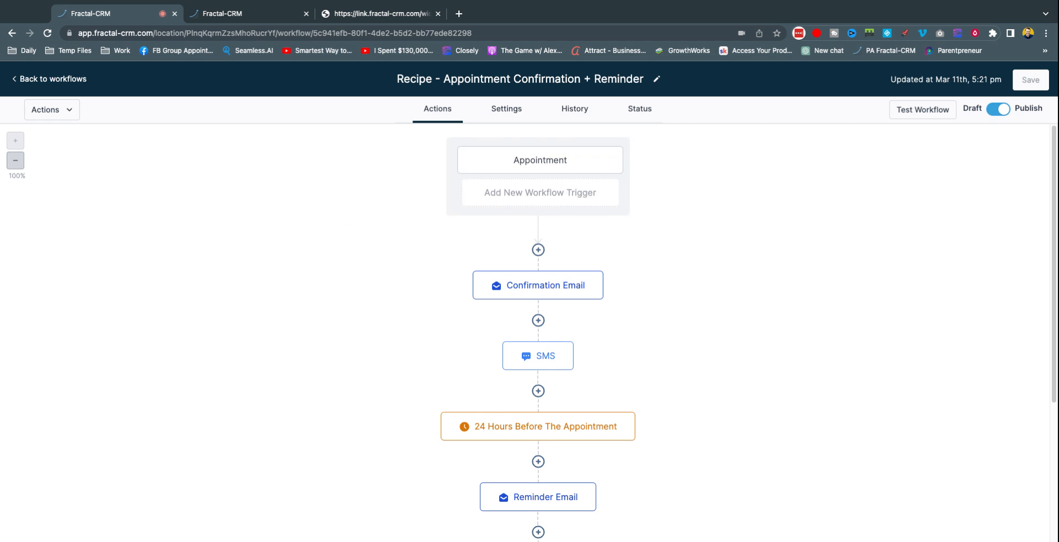
click(548, 170)
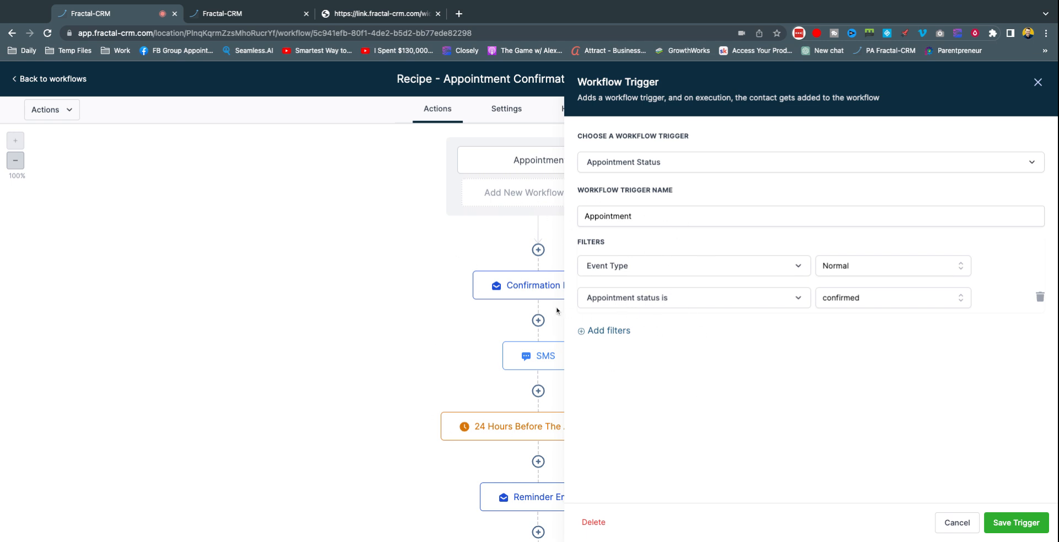
click(623, 338)
click(726, 331)
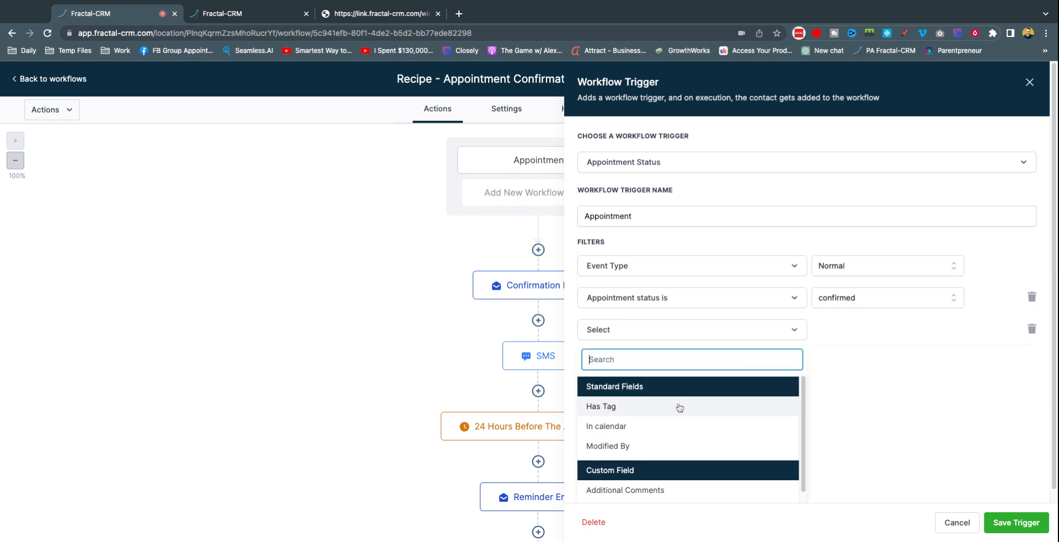
click(597, 427)
click(862, 331)
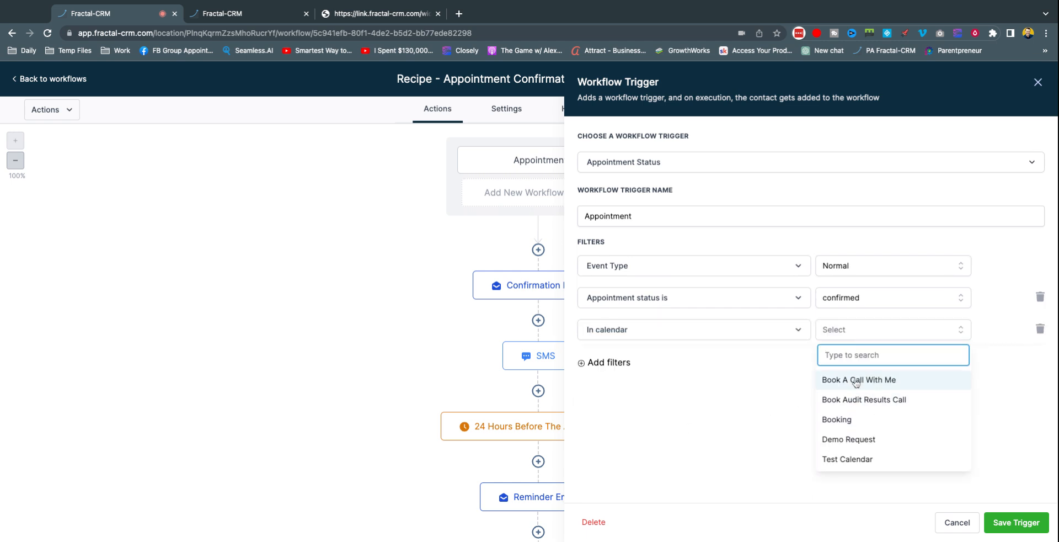
click(853, 459)
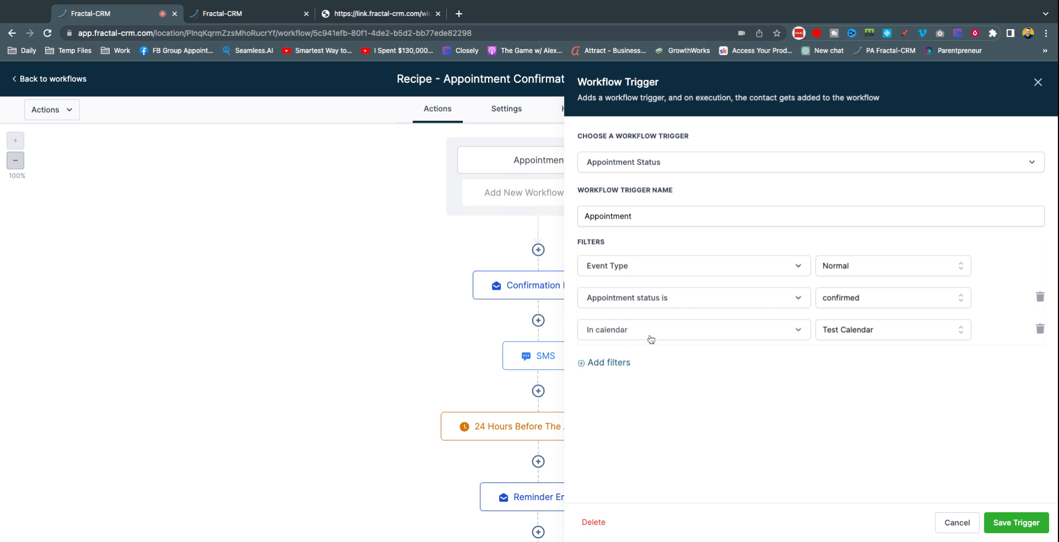
- Save the Appointment trigger and the workflow, and return to the workflow list
click(999, 522)
click(1030, 80)
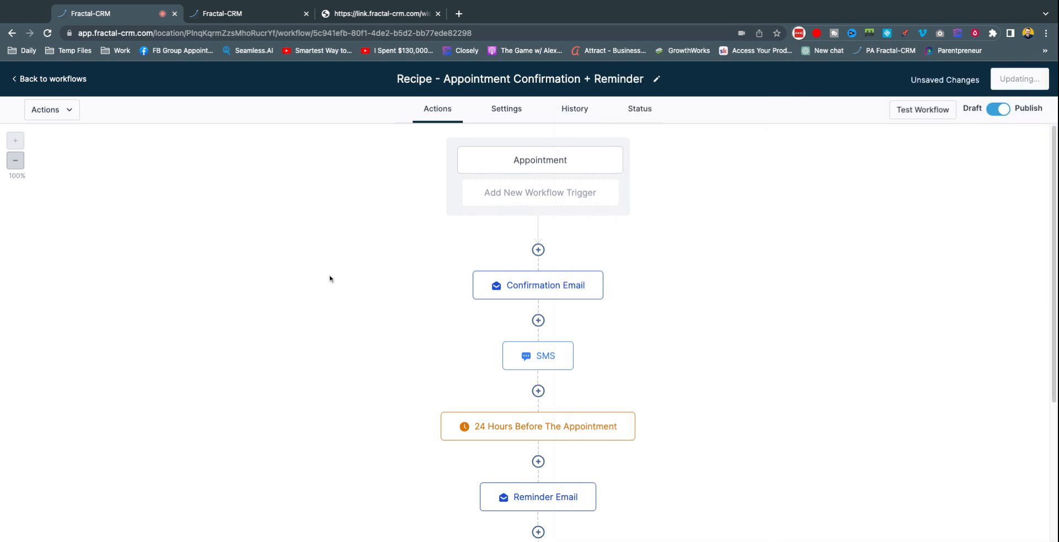
click(1038, 79)
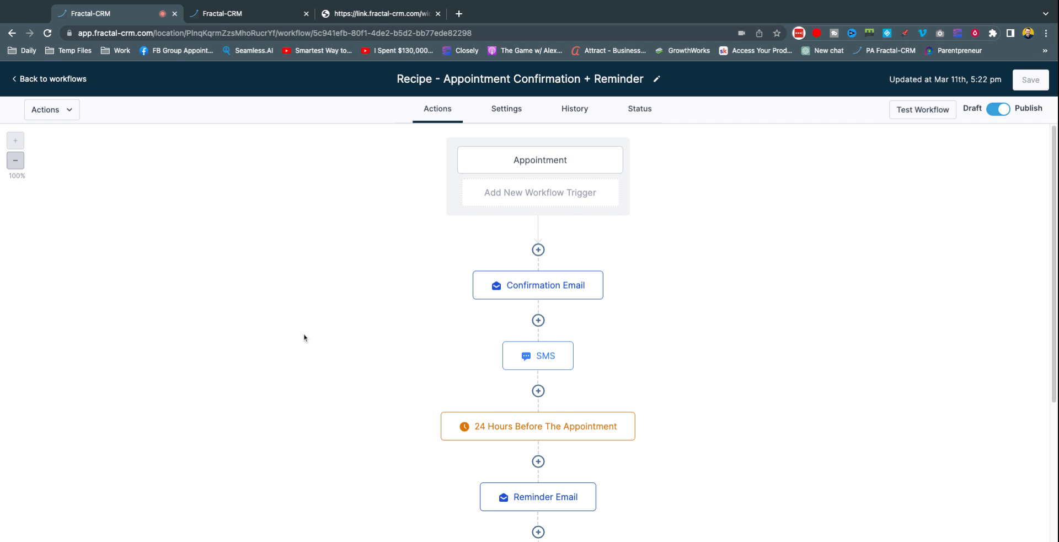
click(70, 78)
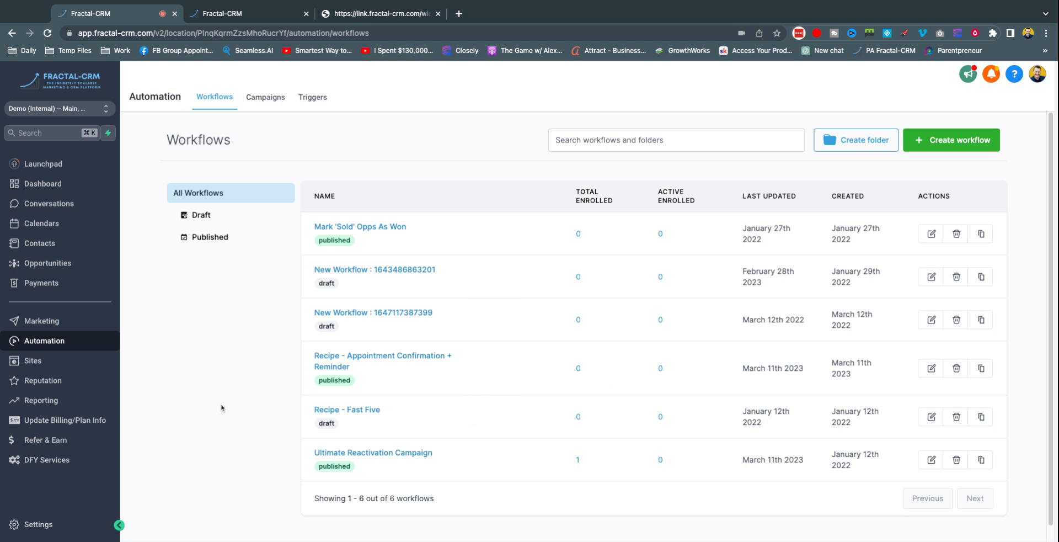
- Open the DFY Services page, read through its application form and return to the workflow list
click(75, 459)
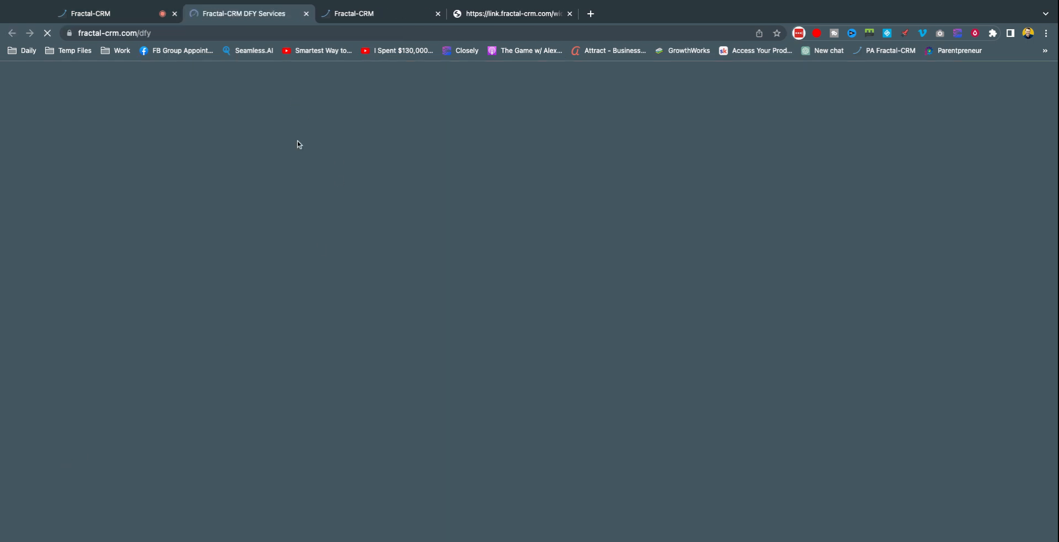
scroll(251, 254, down, 10)
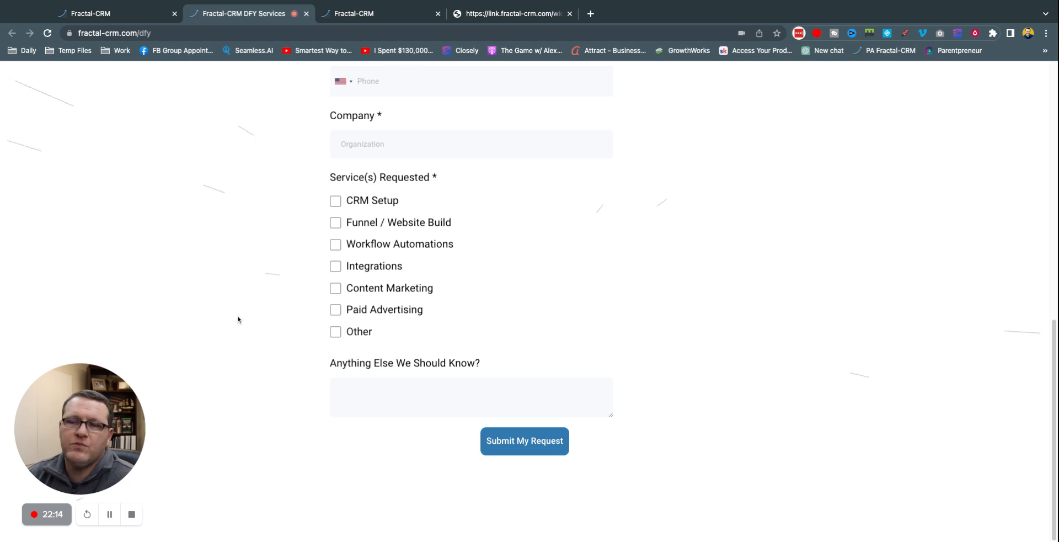
scroll(190, 315, up, 10)
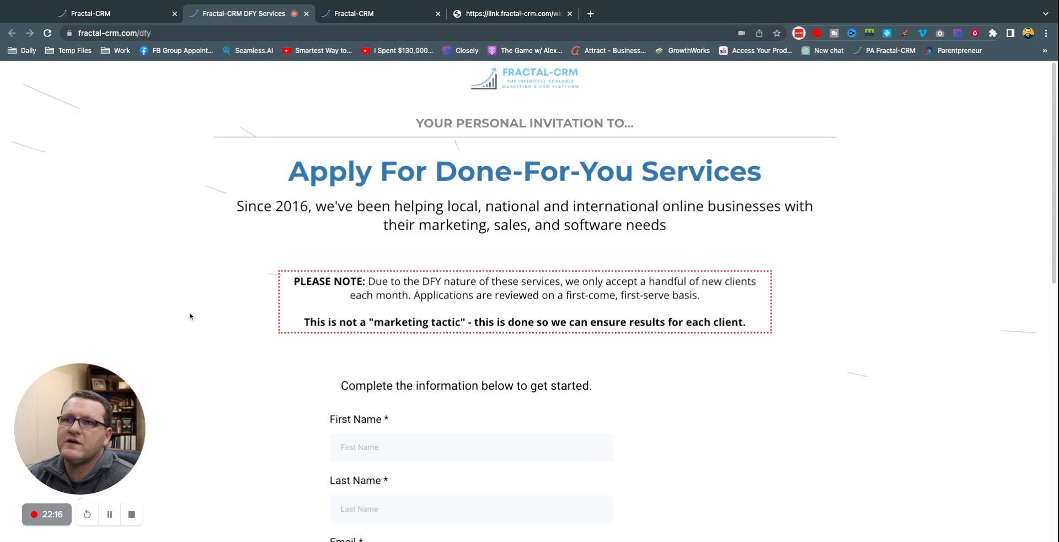
scroll(190, 315, down, 3)
scroll(193, 309, up, 3)
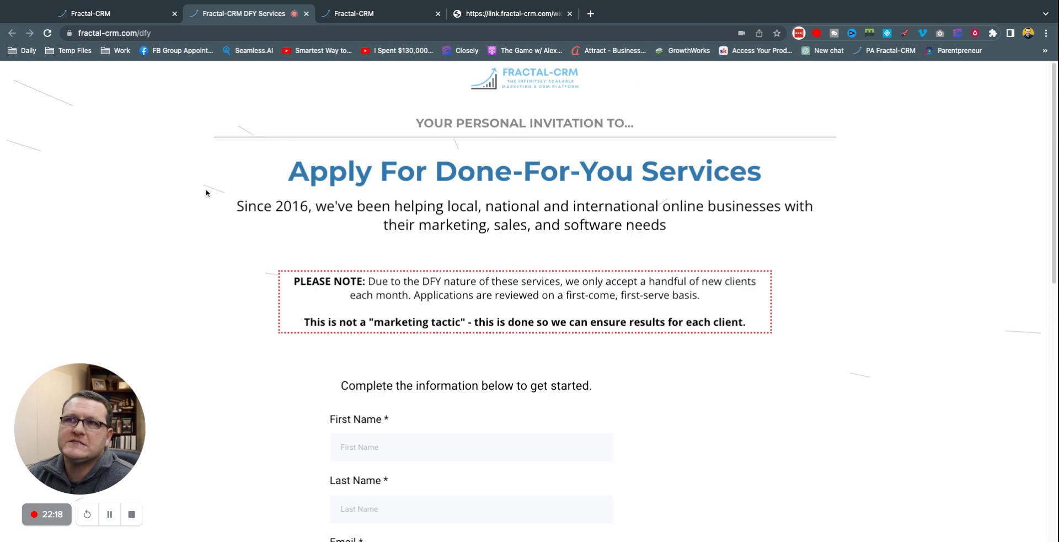
scroll(193, 208, down, 5)
scroll(193, 208, up, 5)
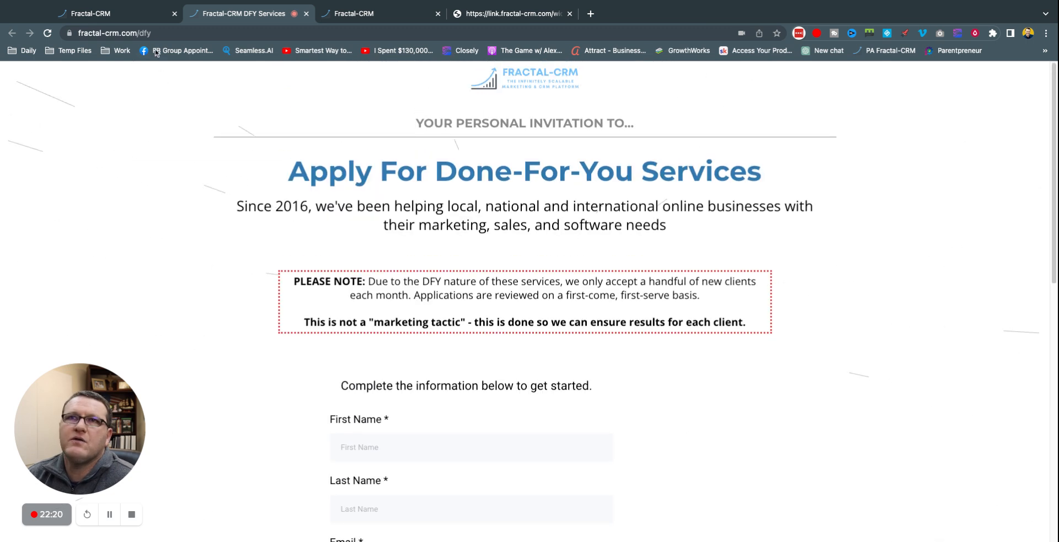
click(142, 13)
drag(89, 423, 972, 453)
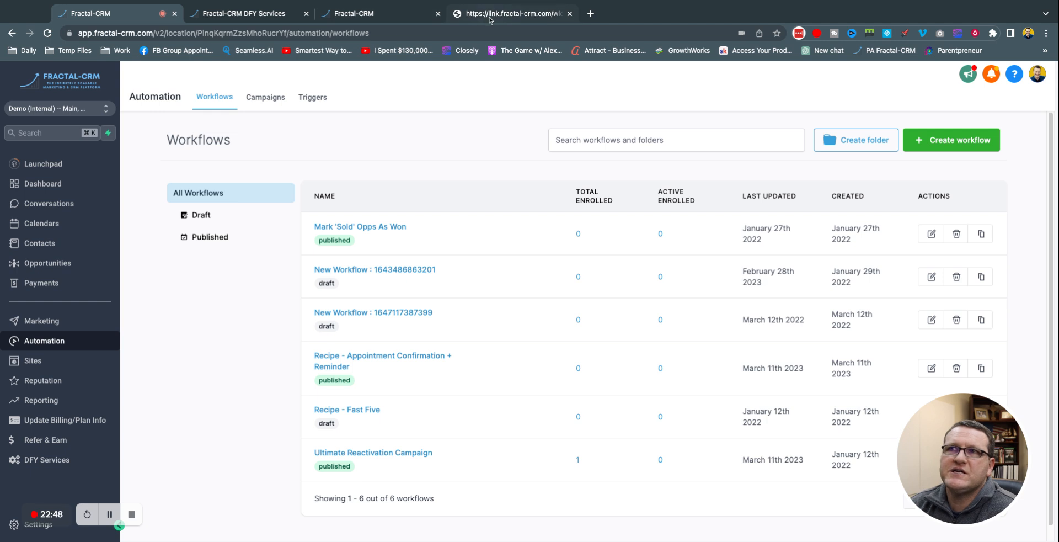
- Review Test Calendar's confirmation and notification options in the calendar settings and return to the workflow list
click(12, 527)
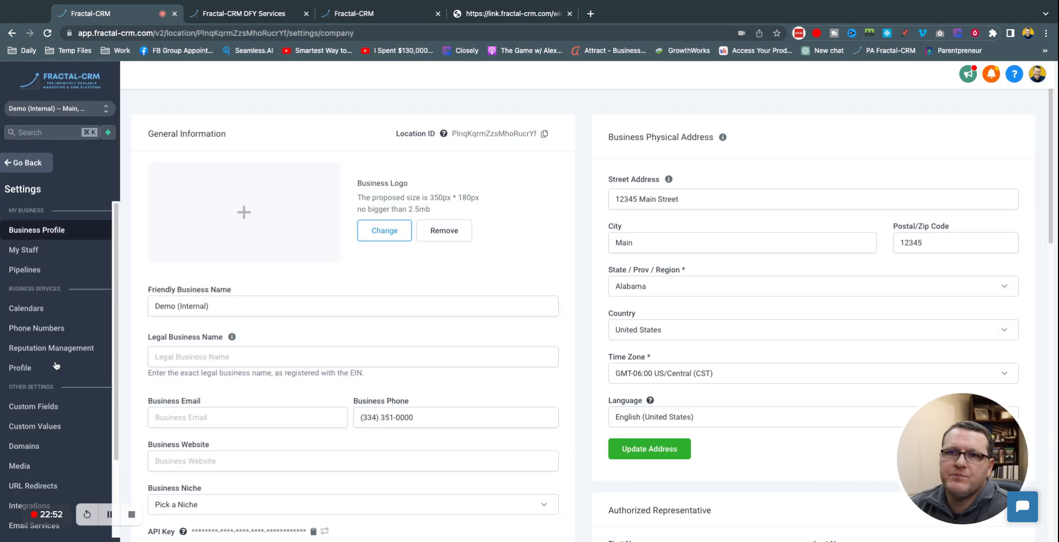
click(34, 309)
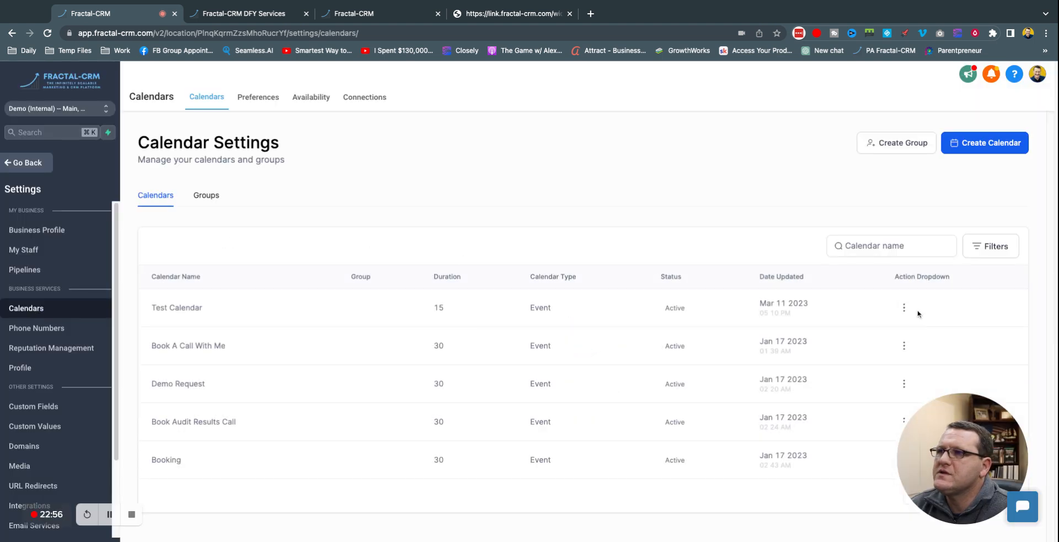
click(904, 307)
click(872, 331)
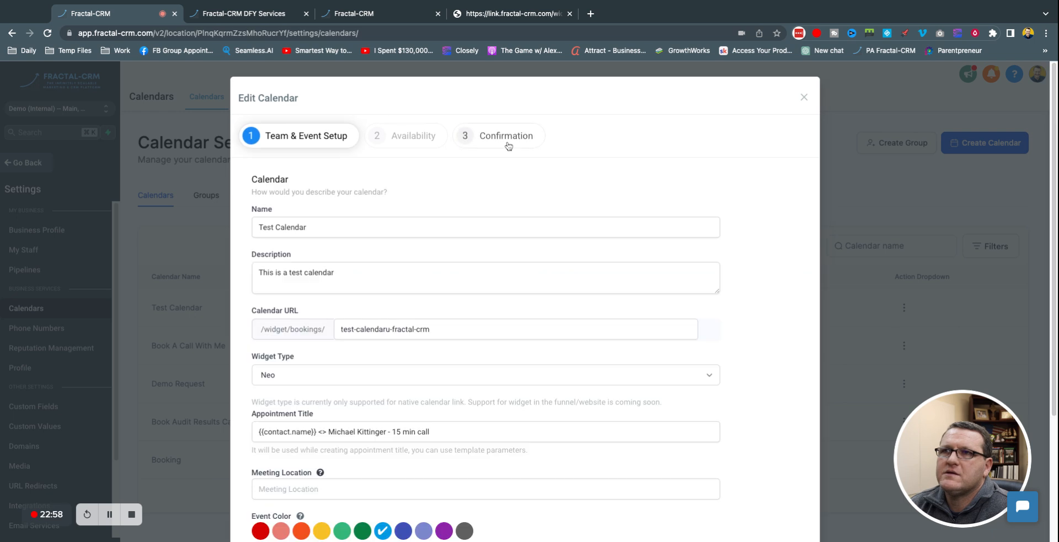
click(508, 144)
click(326, 329)
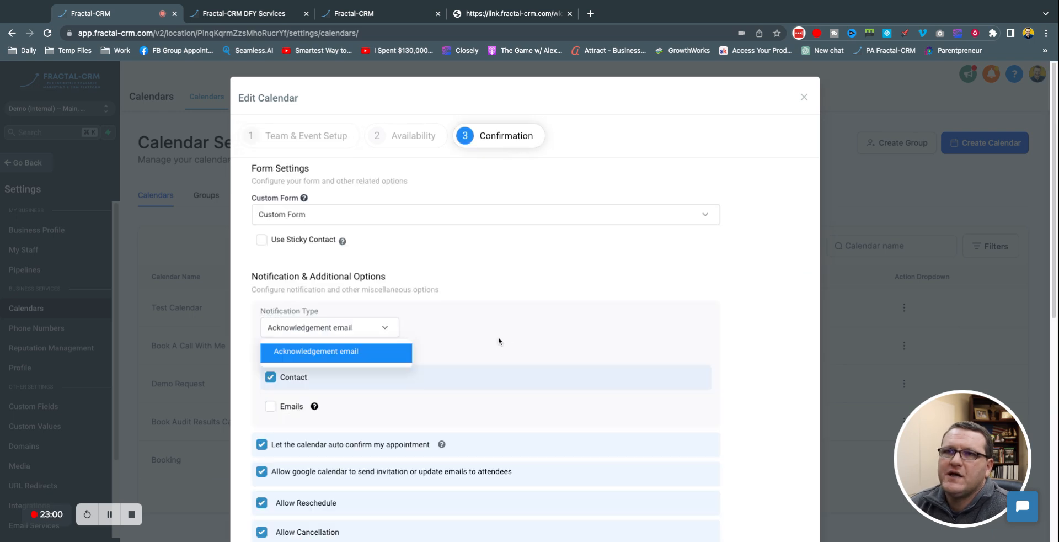
click(311, 356)
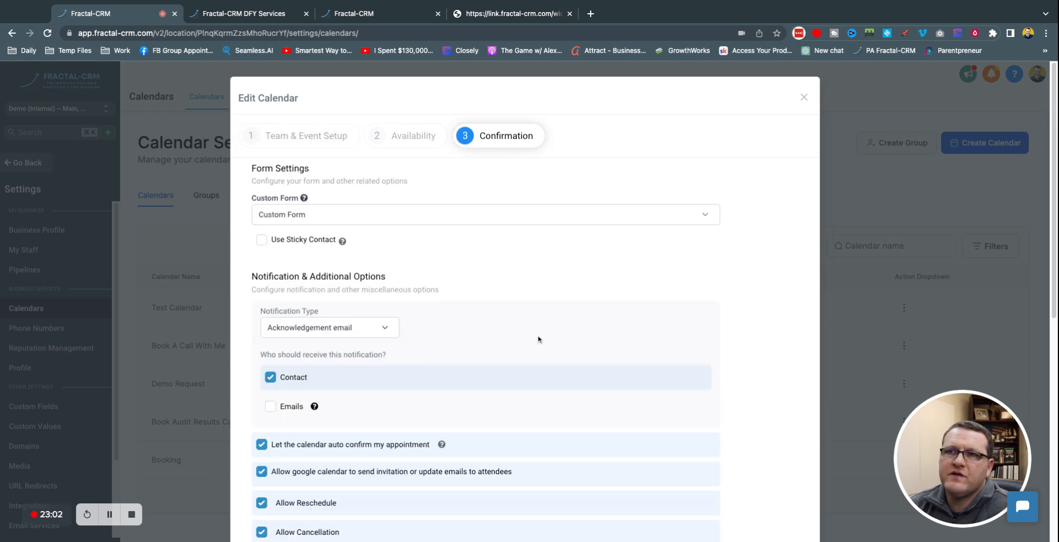
scroll(747, 317, down, 8)
click(703, 504)
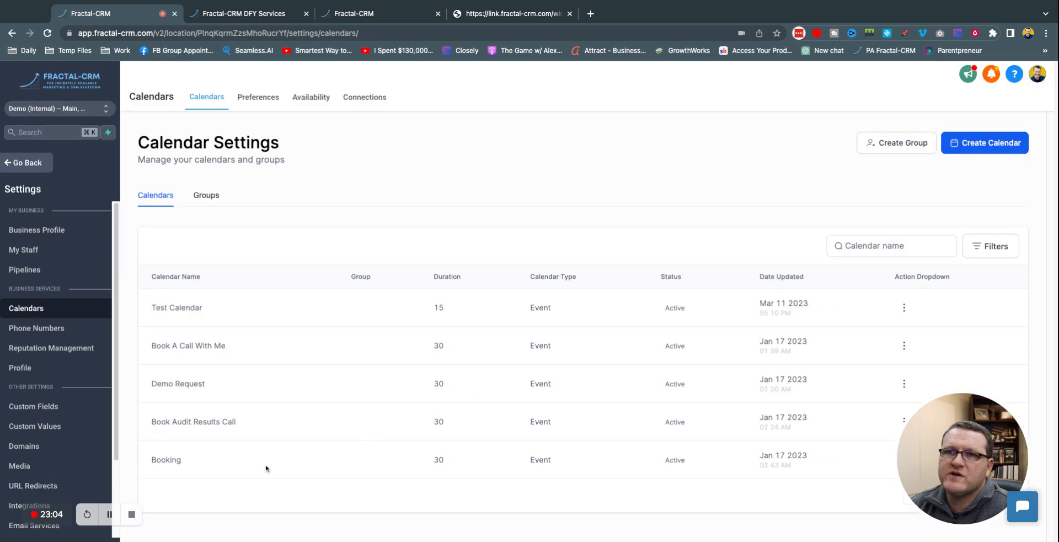
click(27, 163)
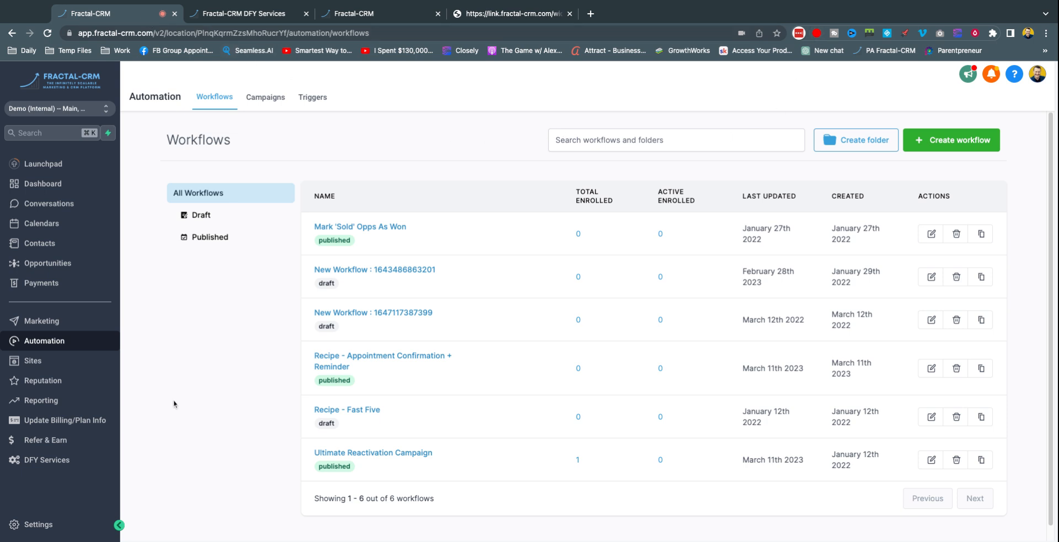
scroll(768, 208, down, 1)
scroll(768, 208, up, 1)
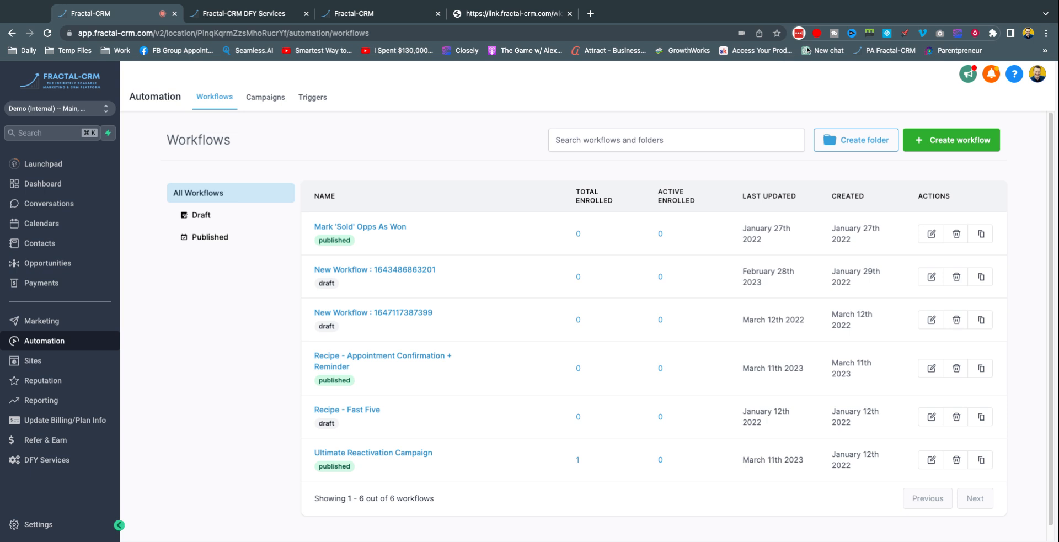